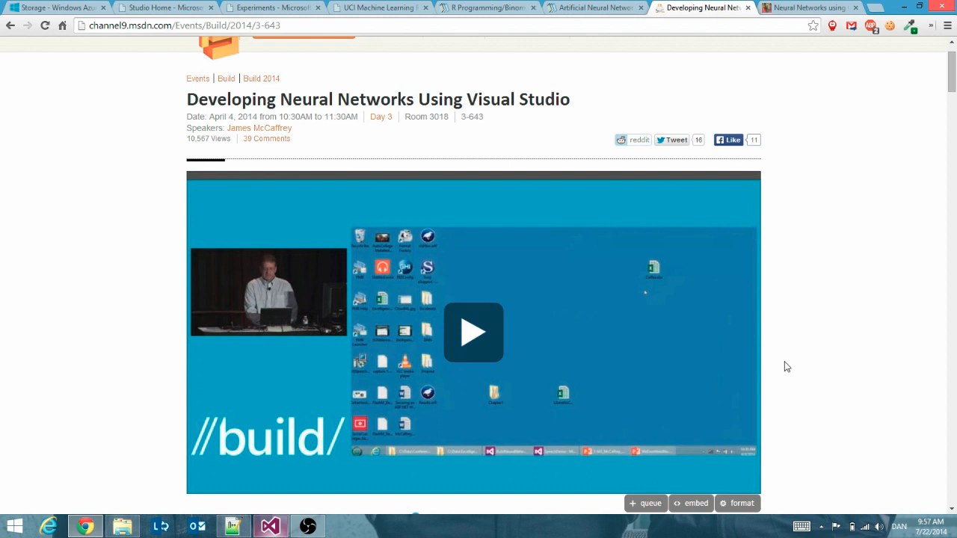
View the UCI Machine Learning Repository page and switch to Visual Studio to inspect the Input Variables region in Program.cs
{"action": "left_click", "coordinate": [366, 10]}
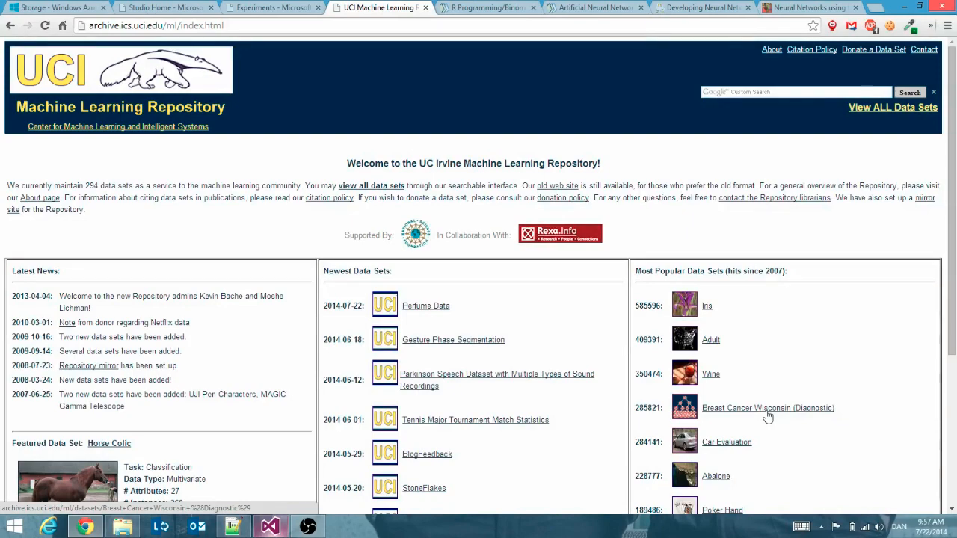
{"action": "left_click", "coordinate": [272, 527]}
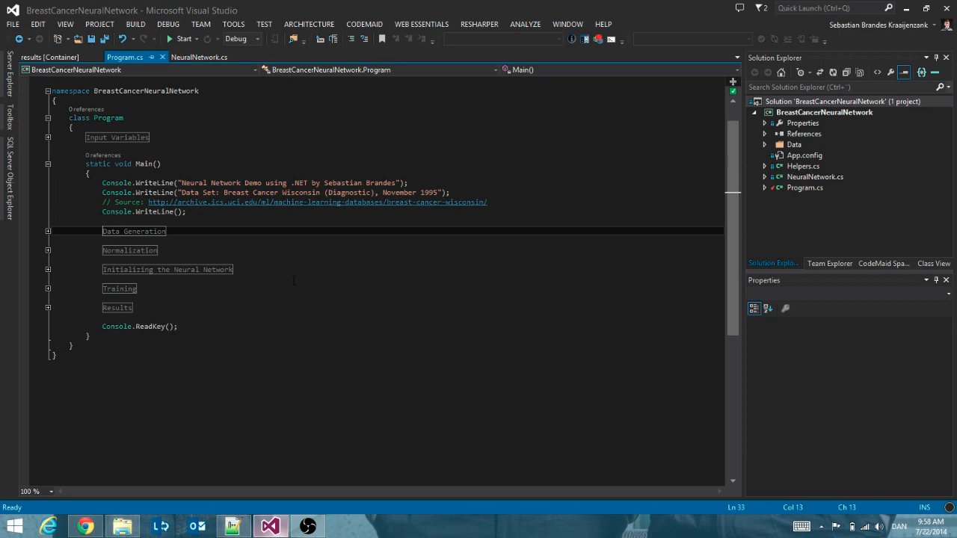
{"action": "scroll", "coordinate": [294, 281], "scroll_direction": "up", "scroll_amount": 1}
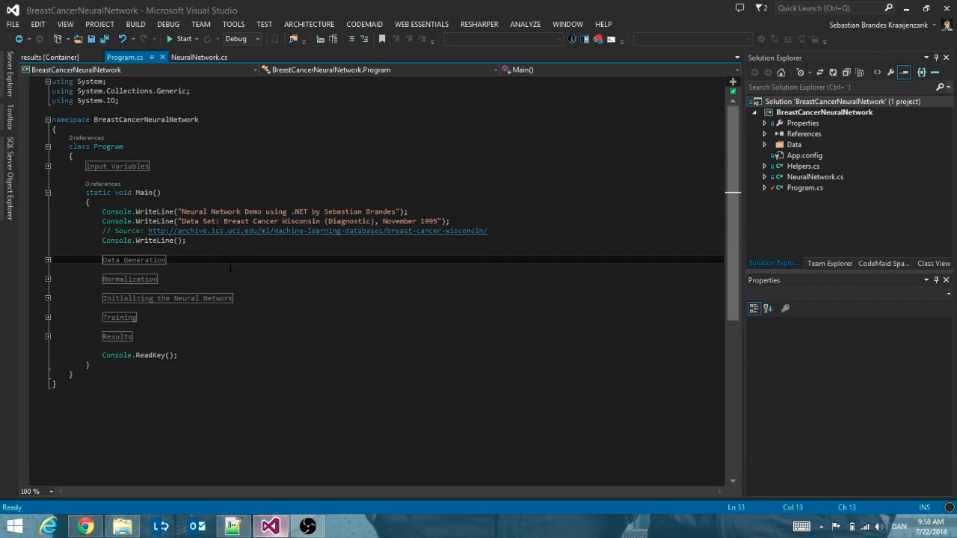
{"action": "left_click", "coordinate": [47, 167]}
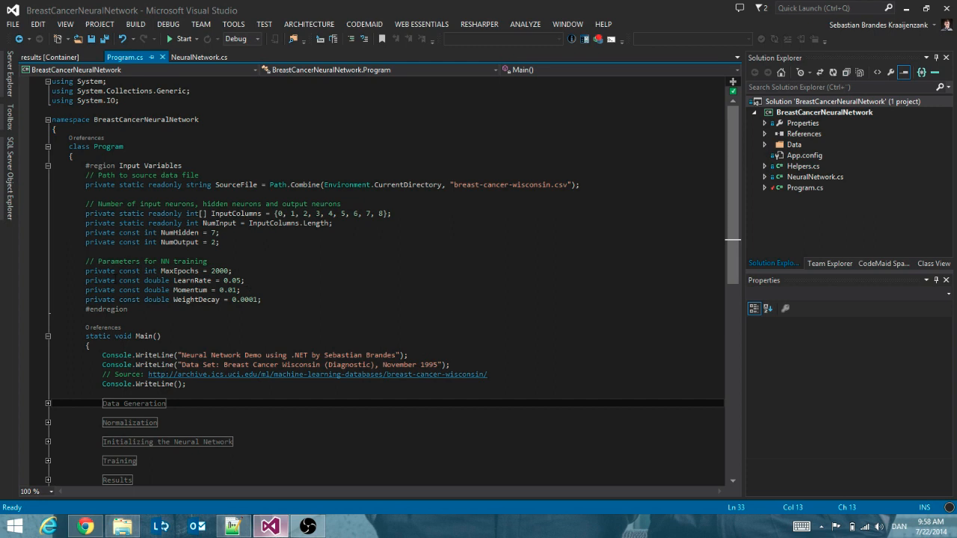
{"action": "left_click", "coordinate": [48, 165]}
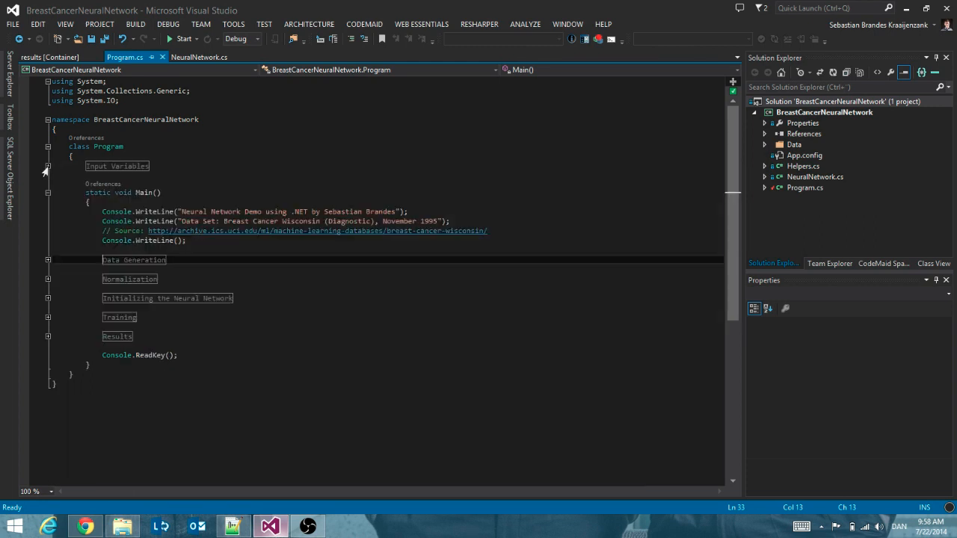
Inspect the Data Generation region in Main and place the cursor at the Normalization region
{"action": "left_click", "coordinate": [44, 262]}
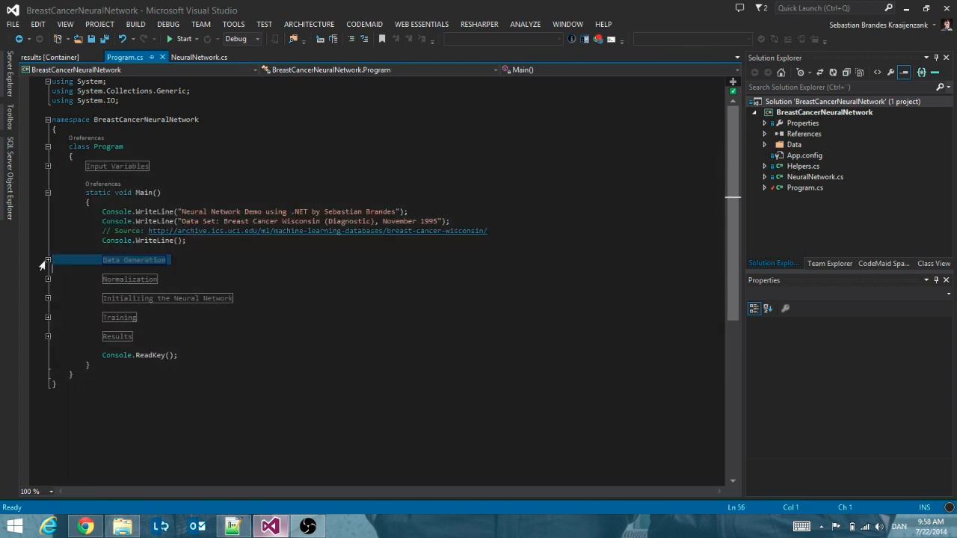
{"action": "left_click", "coordinate": [46, 261]}
{"action": "left_click", "coordinate": [46, 261]}
{"action": "left_click", "coordinate": [177, 279]}
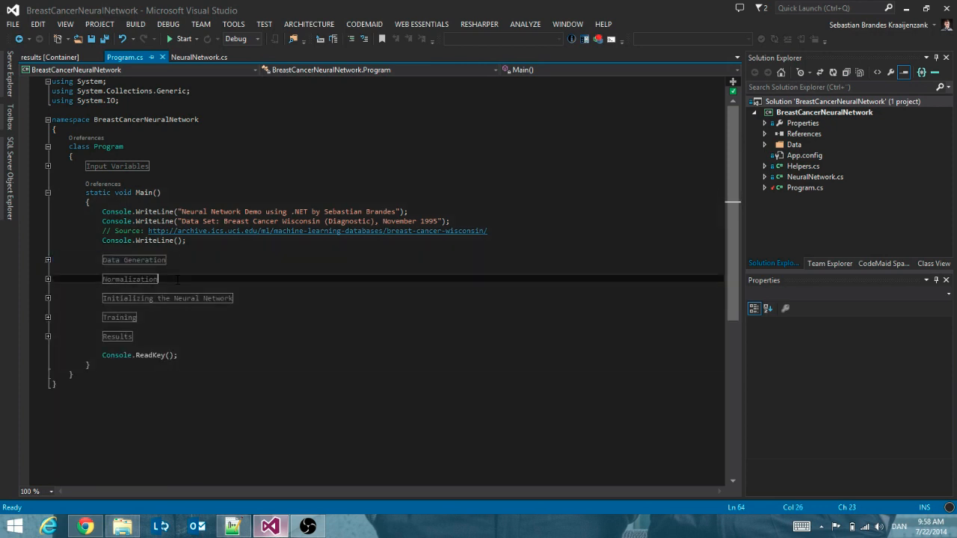
Inspect the code in the Initializing the Neural Network and Training regions, collapsing each one again
{"action": "left_click", "coordinate": [48, 298]}
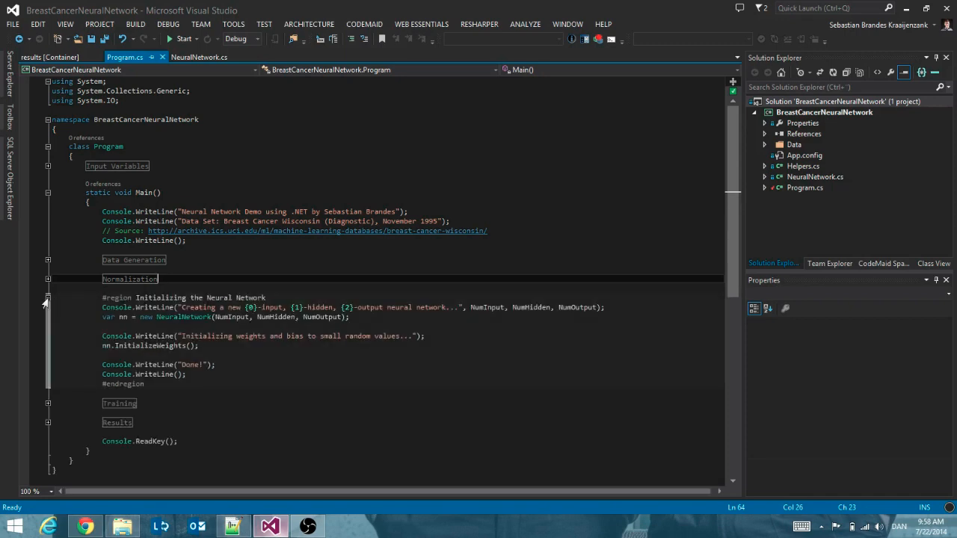
{"action": "left_click", "coordinate": [47, 298]}
{"action": "left_click", "coordinate": [47, 318]}
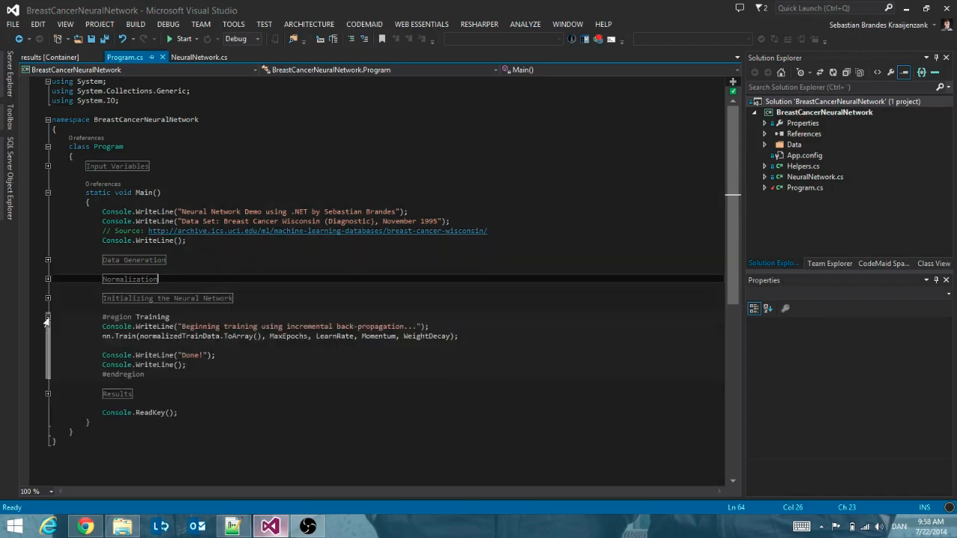
{"action": "left_click", "coordinate": [47, 318]}
Expand the Results region and read its code for the final weights and the training and test accuracy
{"action": "left_click", "coordinate": [48, 337]}
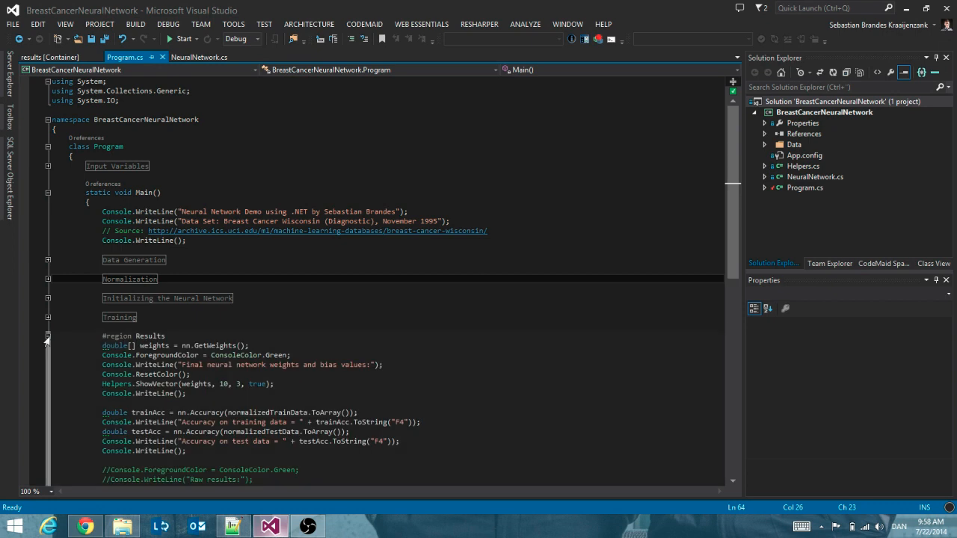
{"action": "scroll", "coordinate": [46, 341], "scroll_direction": "down", "scroll_amount": 1}
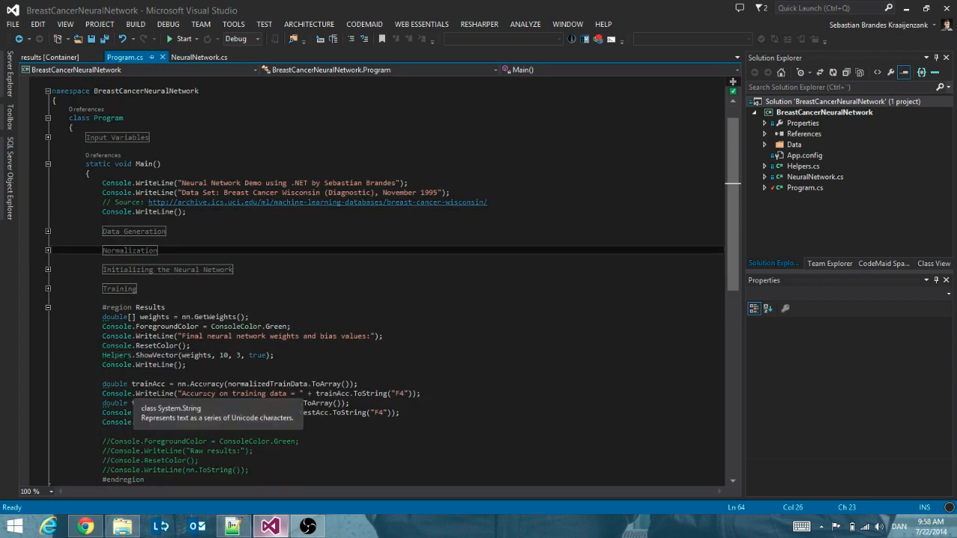
{"action": "scroll", "coordinate": [217, 394], "scroll_direction": "down", "scroll_amount": 1}
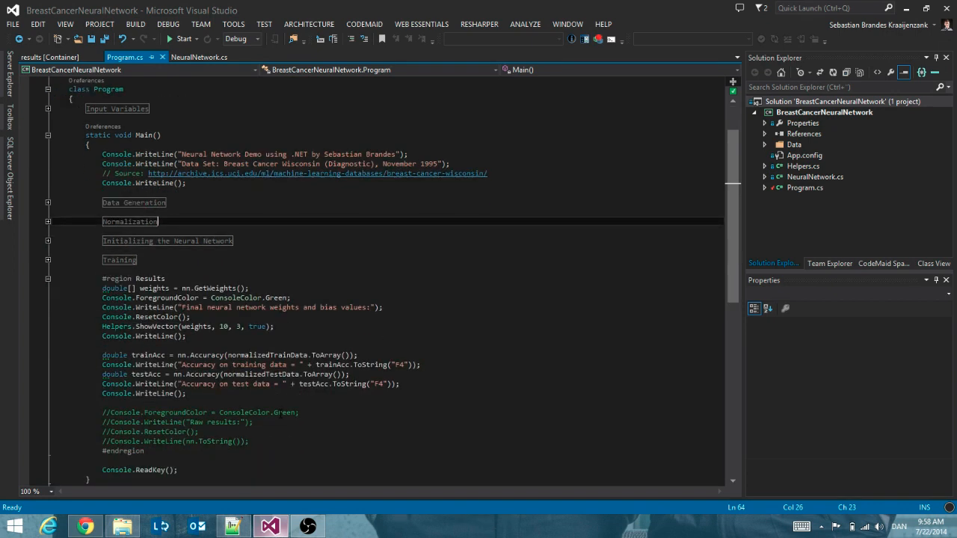
Run the neural network program in the Debug configuration and close its console window once the accuracy results are shown
{"action": "left_click", "coordinate": [170, 39]}
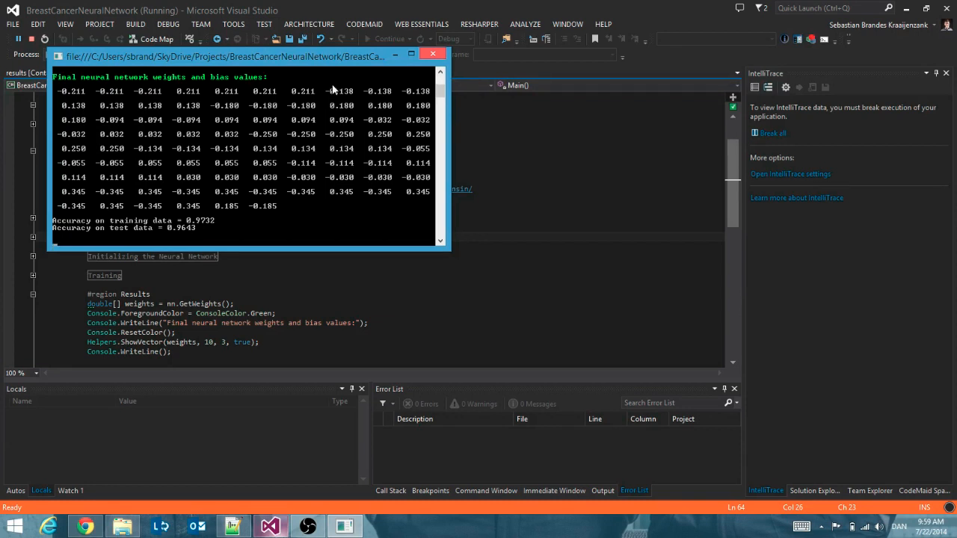
{"action": "left_click", "coordinate": [432, 54]}
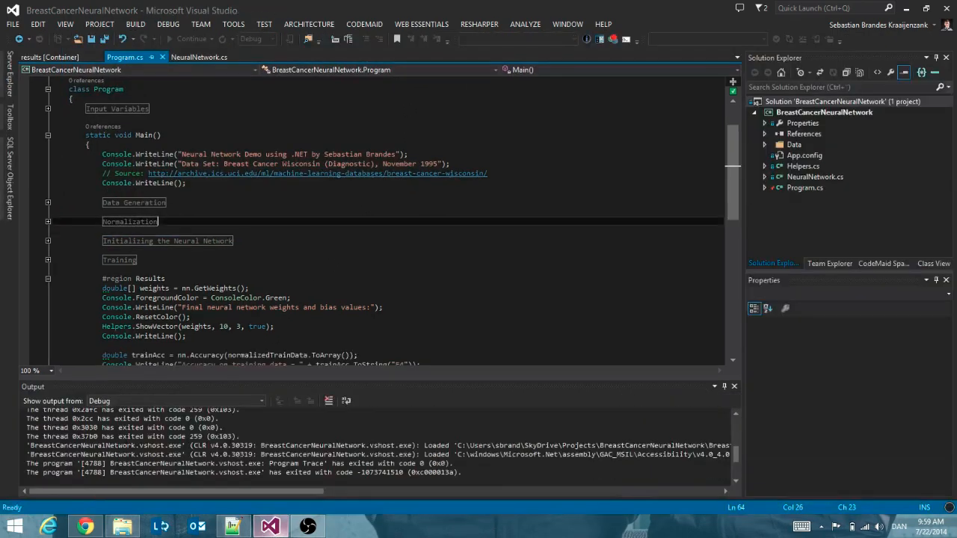
Switch to Chrome and open the data folder of the Breast Cancer Wisconsin (Diagnostic) data set in the UCI repository
{"action": "left_click", "coordinate": [85, 527]}
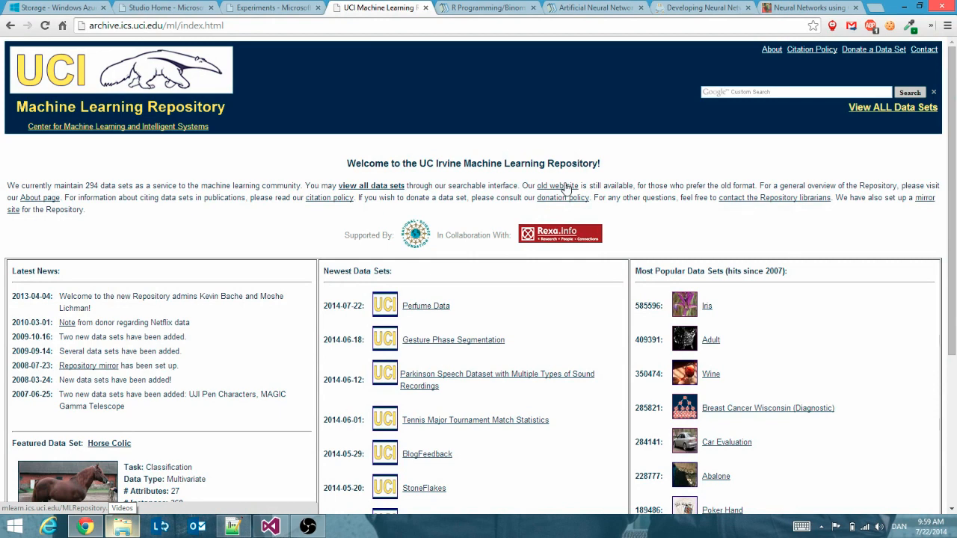
{"action": "left_click", "coordinate": [683, 413]}
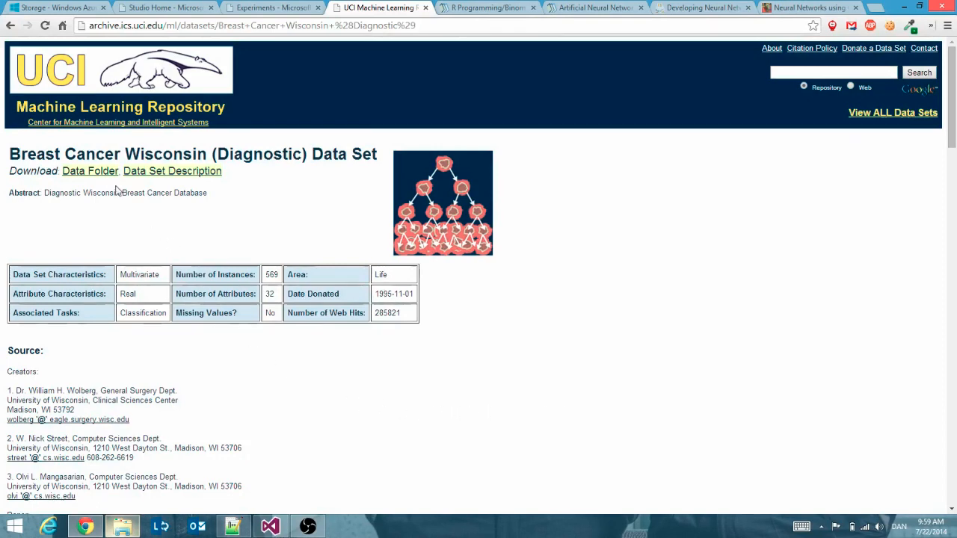
{"action": "left_click", "coordinate": [90, 171]}
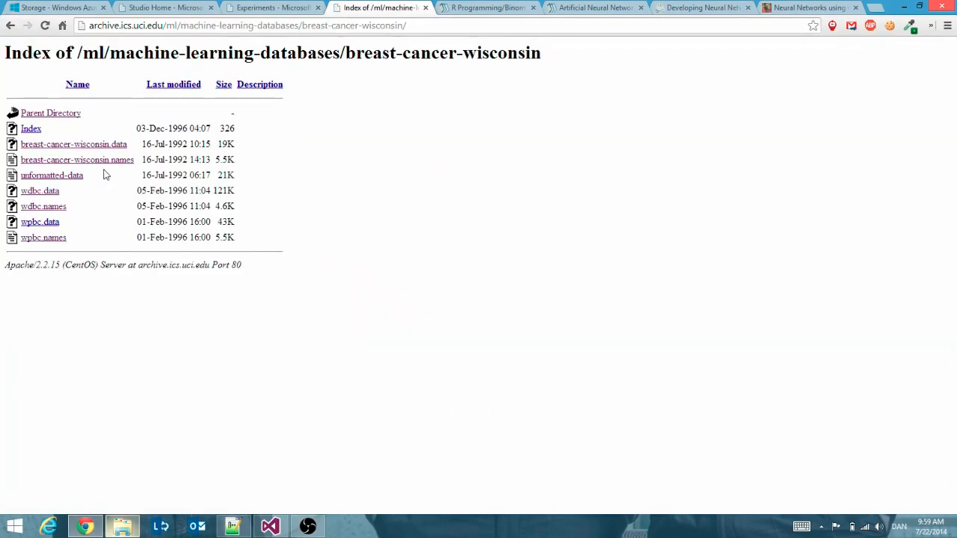
Open breast-cancer-wisconsin.names and read through to its attribute information and class distribution
{"action": "left_click", "coordinate": [101, 160]}
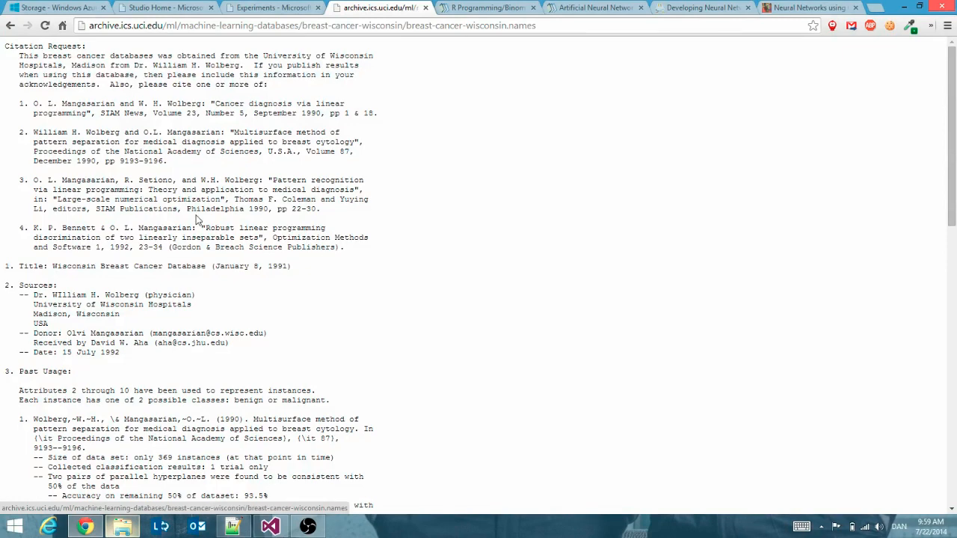
{"action": "scroll", "coordinate": [198, 219], "scroll_direction": "down", "scroll_amount": 6}
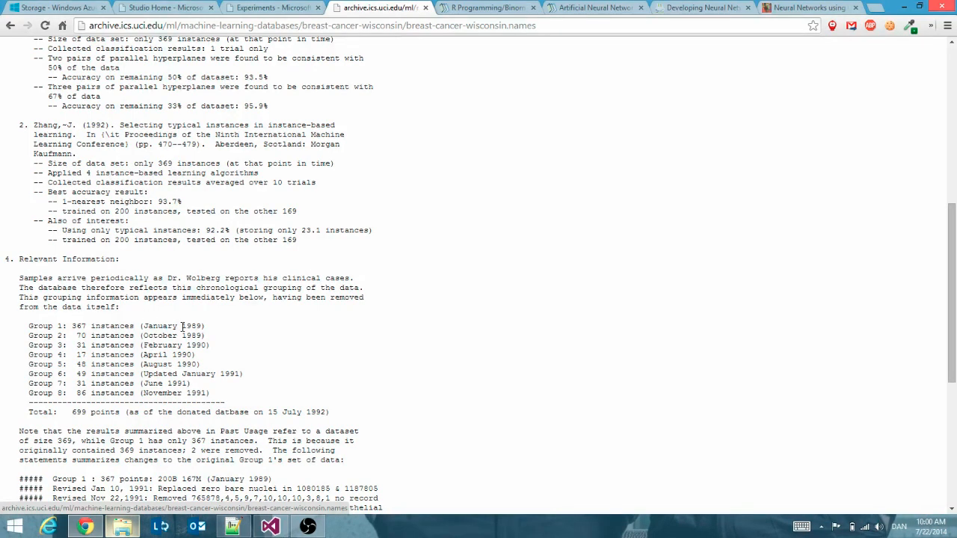
{"action": "scroll", "coordinate": [183, 326], "scroll_direction": "down", "scroll_amount": 2}
{"action": "scroll", "coordinate": [182, 326], "scroll_direction": "down", "scroll_amount": 4}
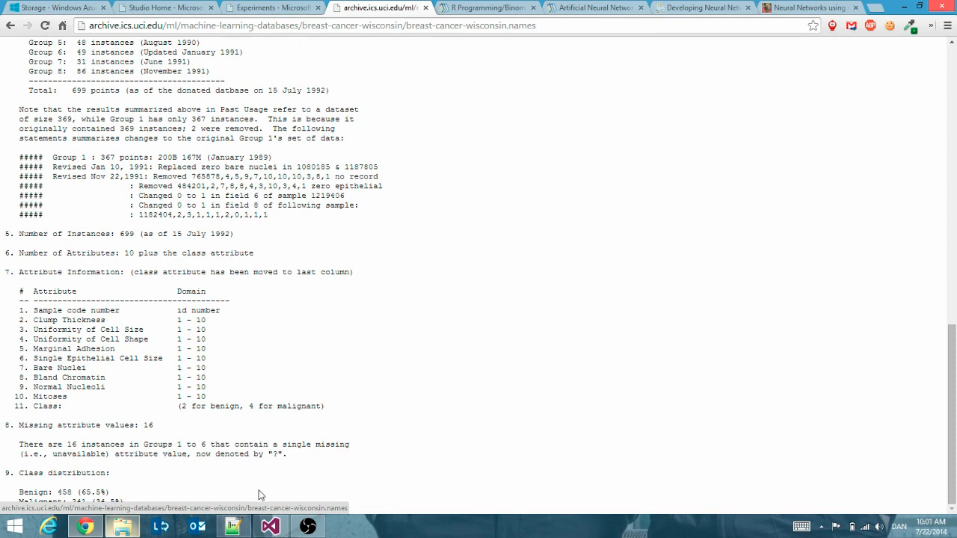
Switch to Visual Studio and examine the NeuralNetwork class in NeuralNetwork.cs, including its source comments, fields and constructor
{"action": "left_click", "coordinate": [269, 526]}
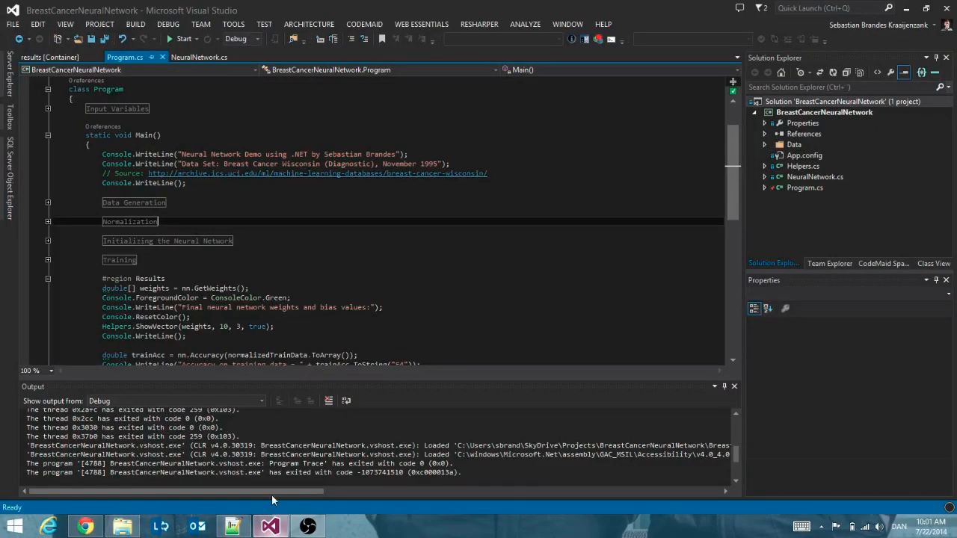
{"action": "left_click", "coordinate": [198, 57]}
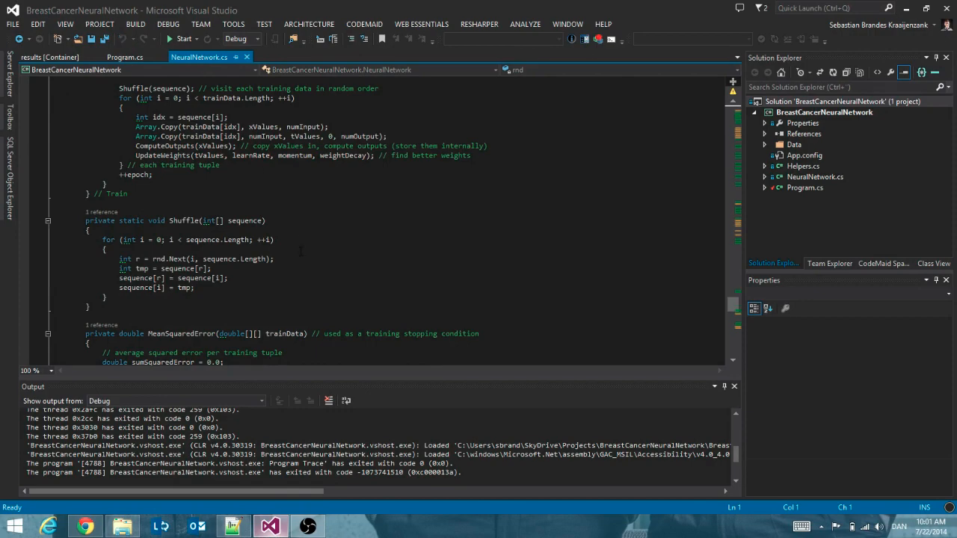
{"action": "scroll", "coordinate": [301, 251], "scroll_direction": "up", "scroll_amount": 20}
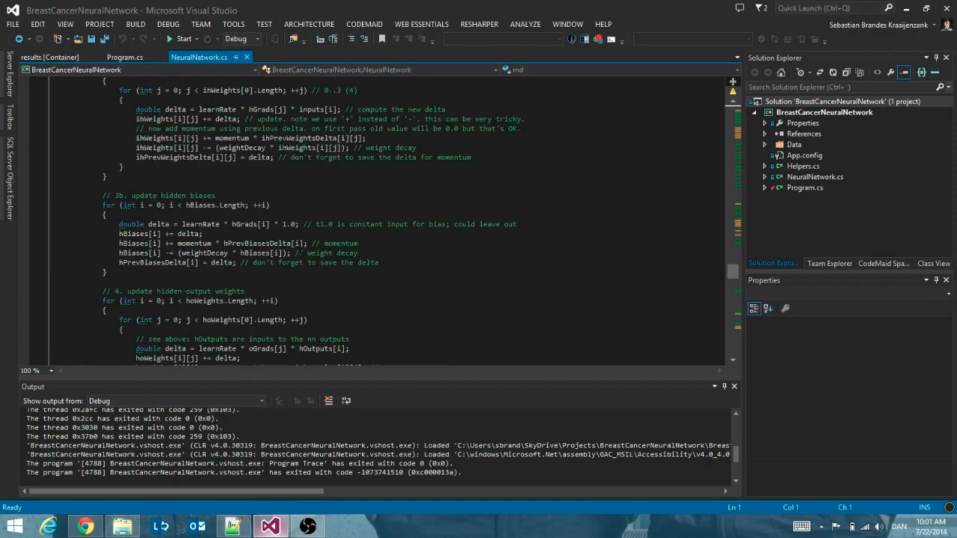
{"action": "scroll", "coordinate": [301, 252], "scroll_direction": "up", "scroll_amount": 20}
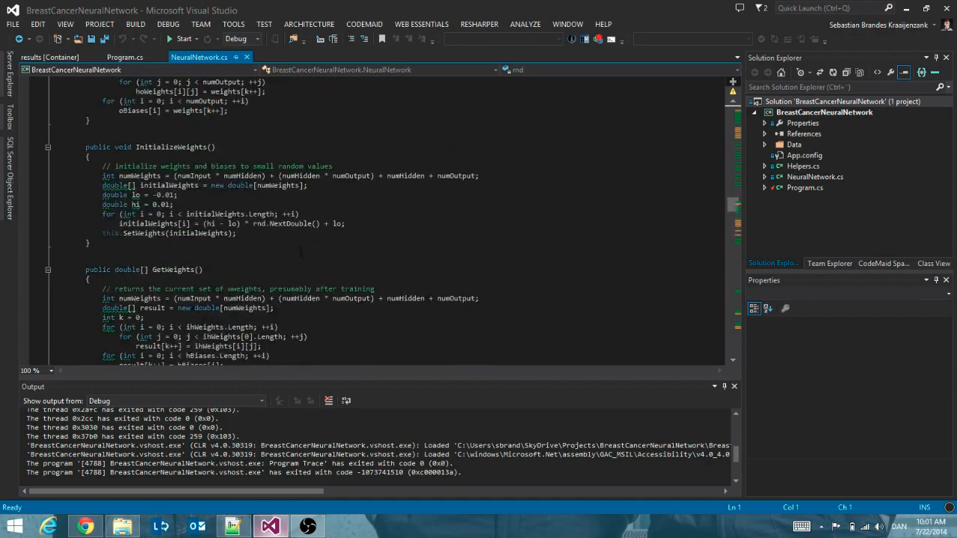
{"action": "scroll", "coordinate": [301, 252], "scroll_direction": "up", "scroll_amount": 20}
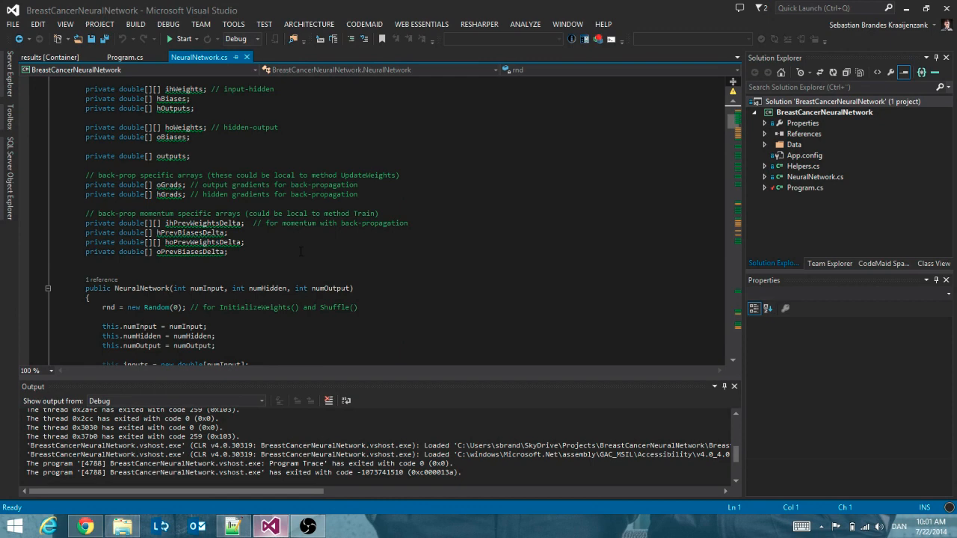
{"action": "scroll", "coordinate": [300, 251], "scroll_direction": "up", "scroll_amount": 5}
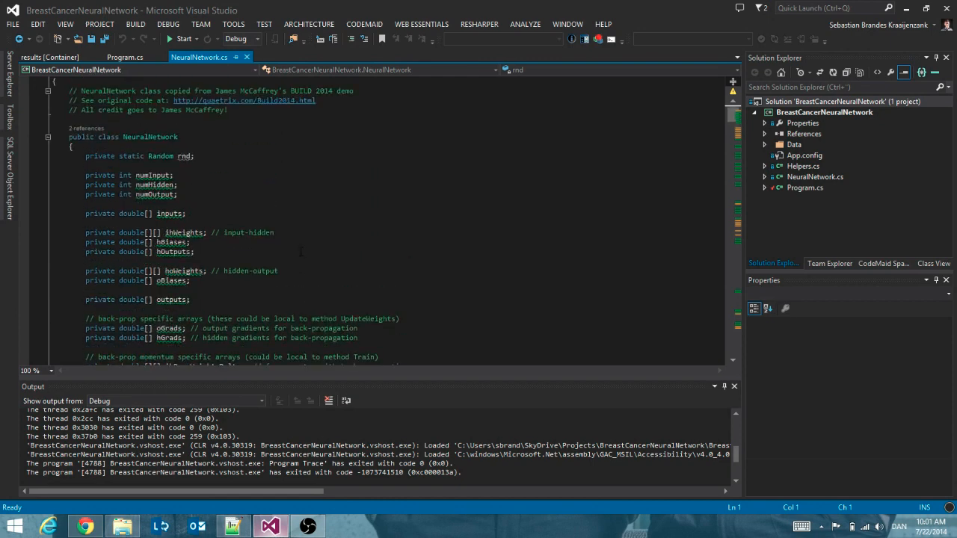
{"action": "scroll", "coordinate": [301, 251], "scroll_direction": "down", "scroll_amount": 13}
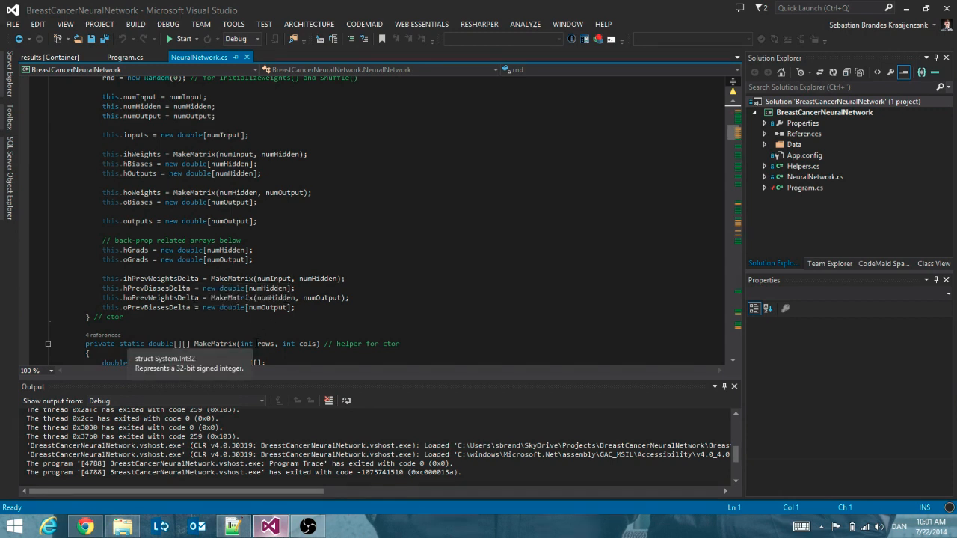
Switch to the Microsoft Azure management portal in Chrome and open the Machine Learning workspaces list
{"action": "left_click", "coordinate": [86, 527]}
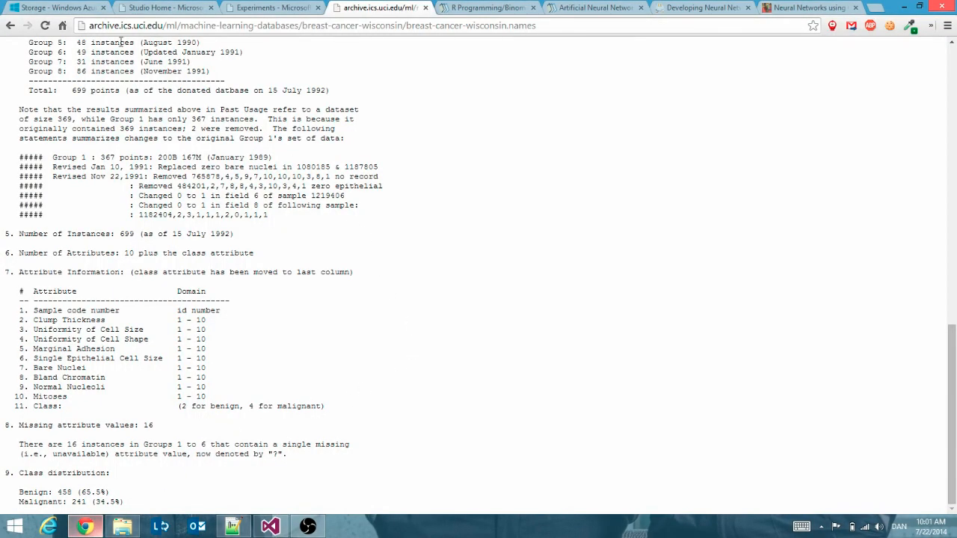
{"action": "left_click", "coordinate": [82, 10]}
{"action": "scroll", "coordinate": [207, 324], "scroll_direction": "down", "scroll_amount": 5}
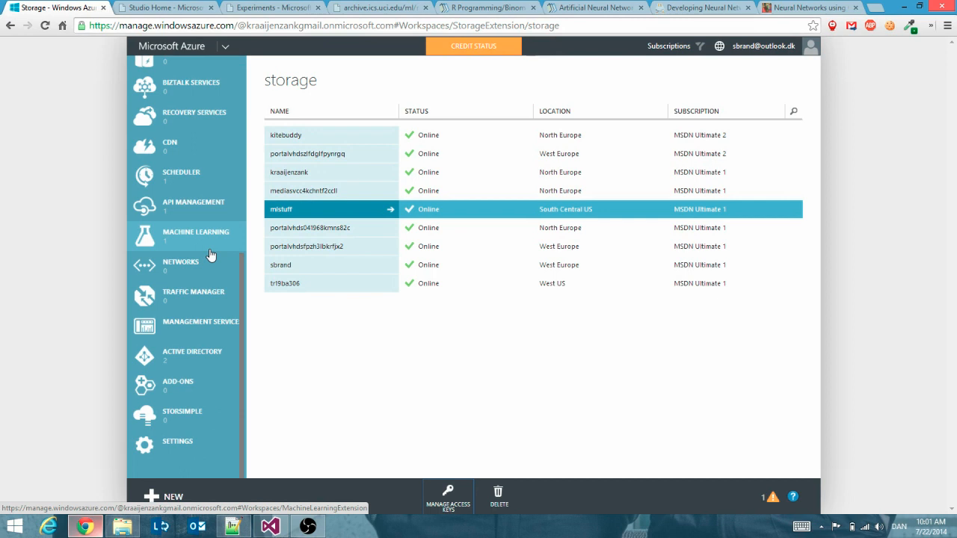
{"action": "left_click", "coordinate": [157, 250]}
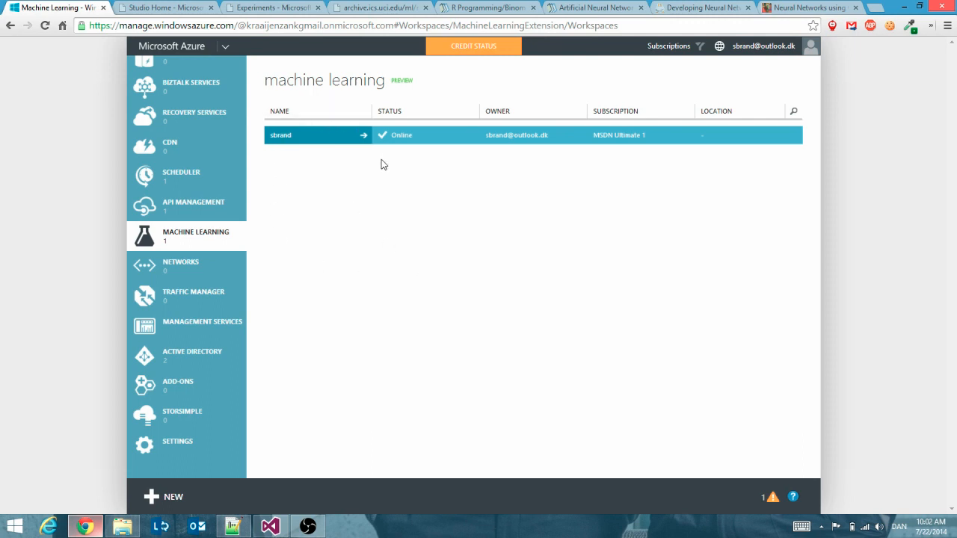
Switch to Machine Learning Studio, open the experiments list and acknowledge the expired-session notice
{"action": "left_click", "coordinate": [154, 7]}
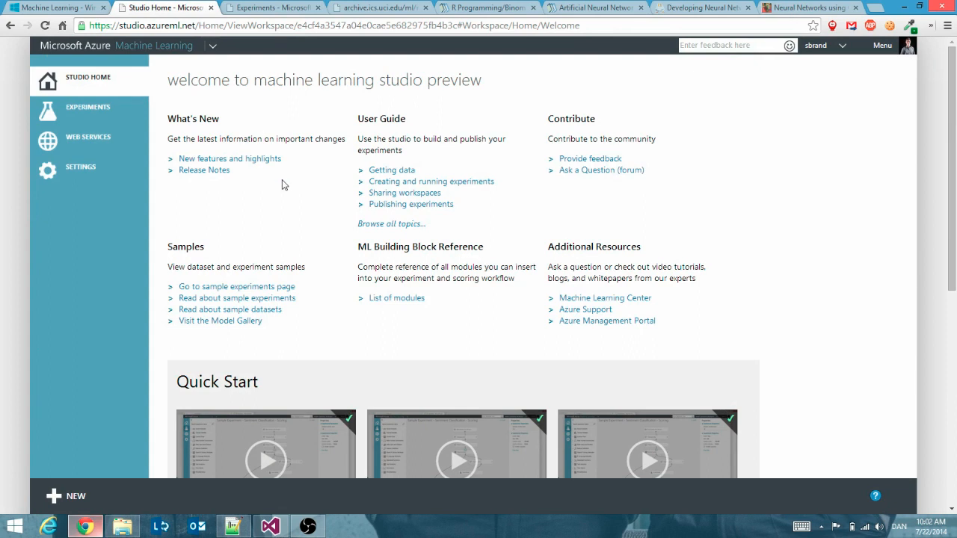
{"action": "left_click_drag", "start_coordinate": [427, 80], "coordinate": [482, 80]}
{"action": "left_click", "coordinate": [479, 110]}
{"action": "left_click", "coordinate": [120, 123]}
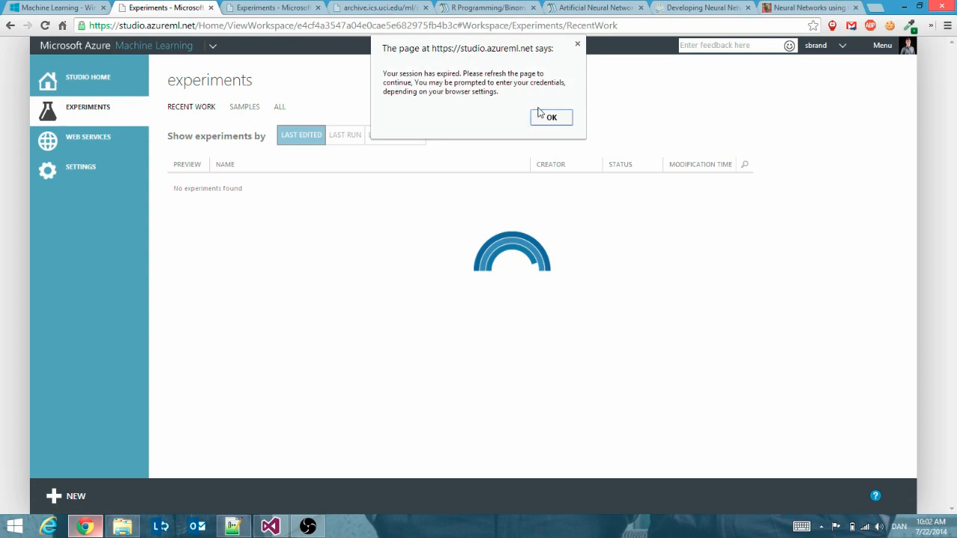
{"action": "left_click", "coordinate": [551, 119]}
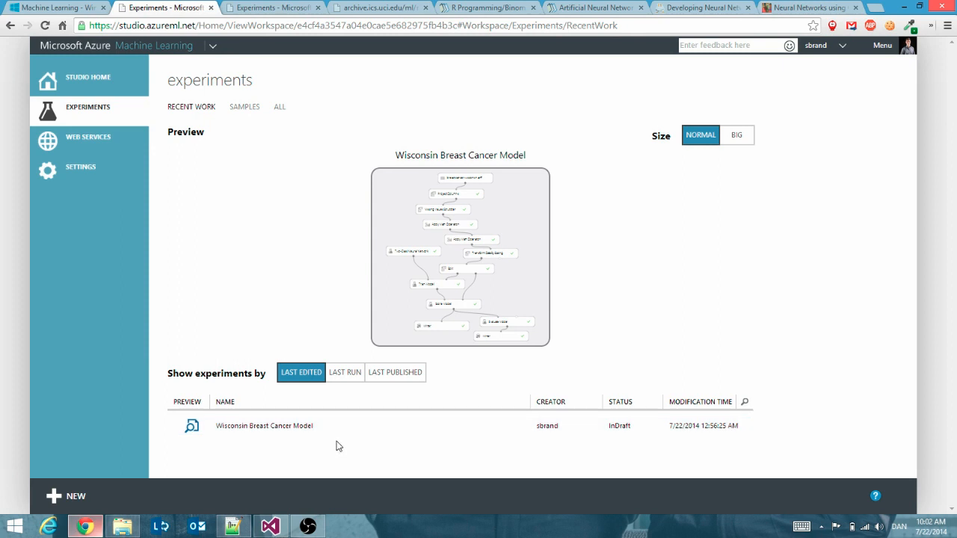
Create a new, empty experiment in Machine Learning Studio
{"action": "left_click", "coordinate": [71, 495]}
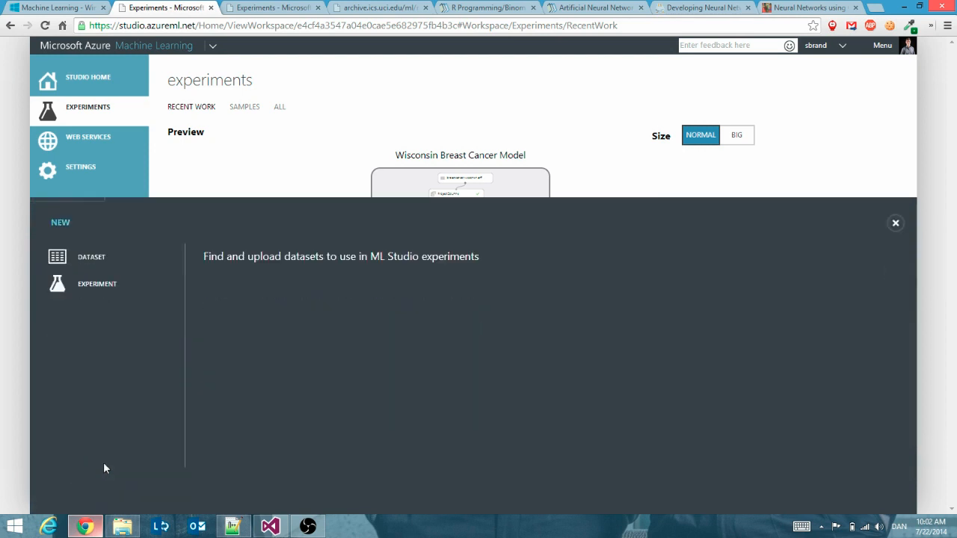
{"action": "left_click", "coordinate": [112, 288]}
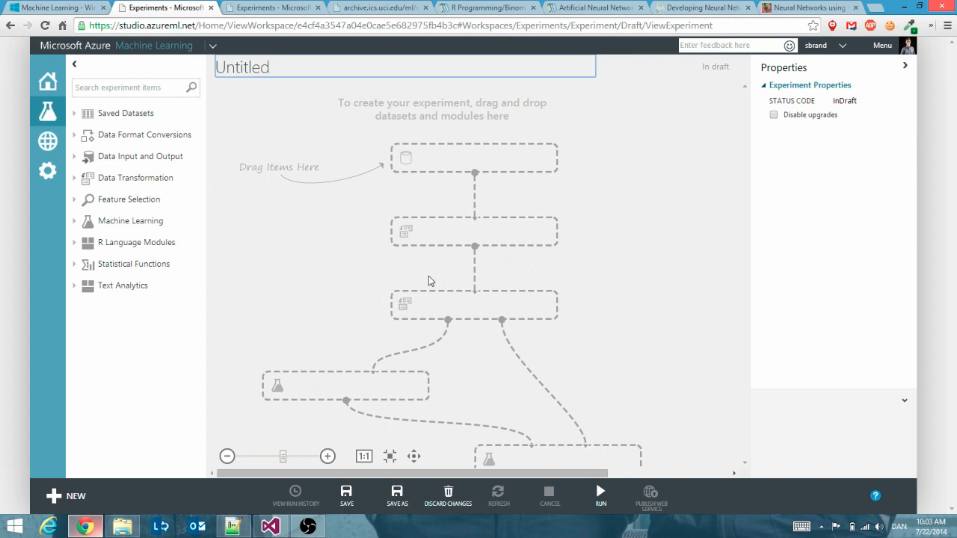
Name the experiment "Neural Network Demo" and expand the saved datasets to find the breast cancer entries
{"action": "left_click_drag", "start_coordinate": [277, 65], "coordinate": [150, 69]}
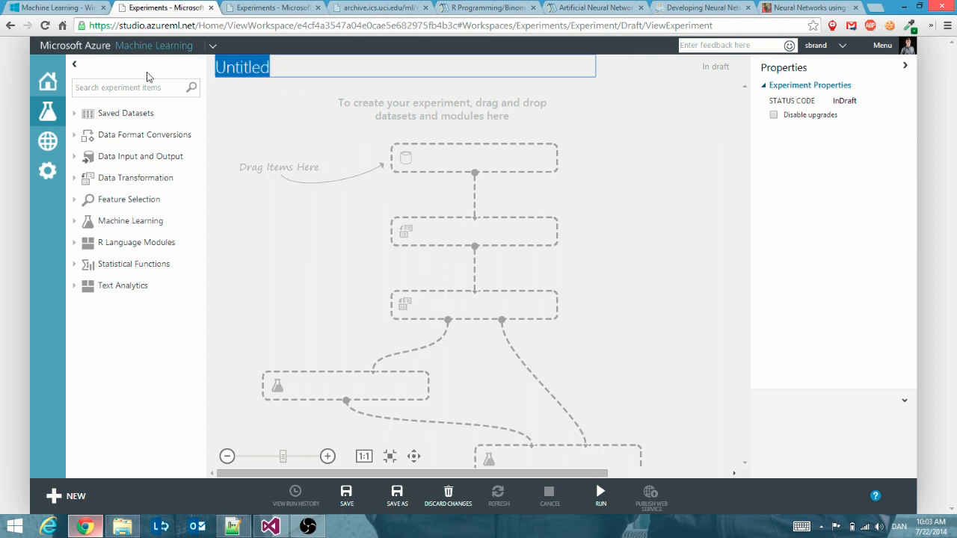
{"action": "type", "text": "Neu"}
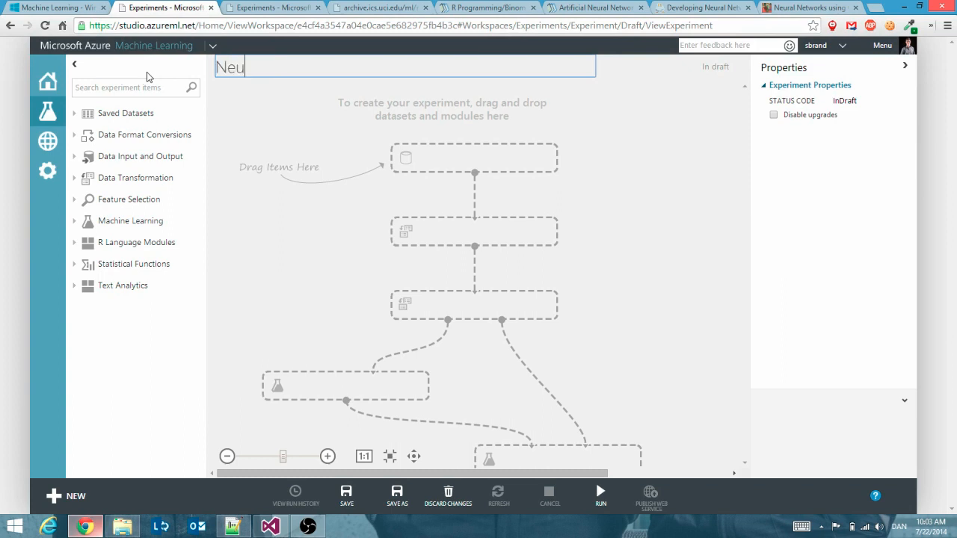
{"action": "type", "text": "ral Network Demo"}
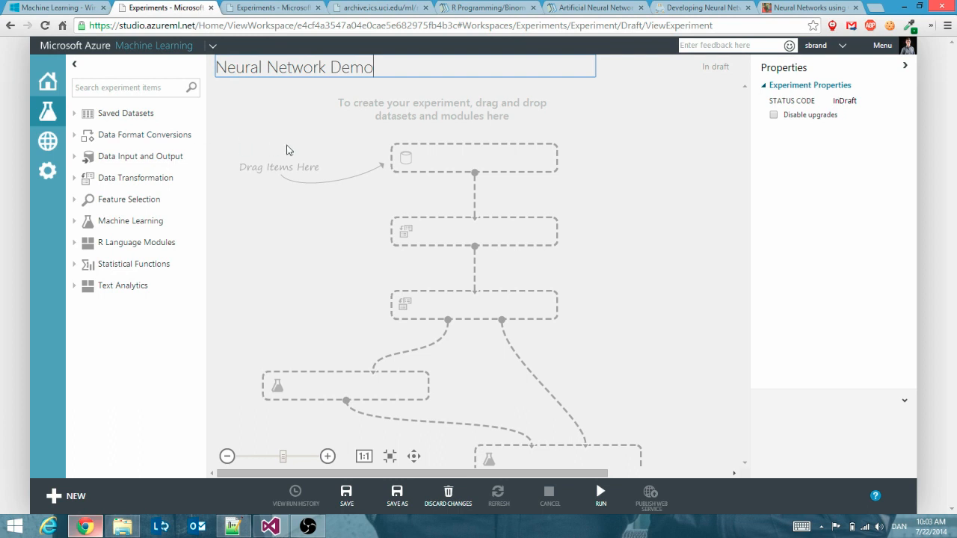
{"action": "left_click", "coordinate": [74, 113]}
{"action": "scroll", "coordinate": [142, 221], "scroll_direction": "down", "scroll_amount": 1}
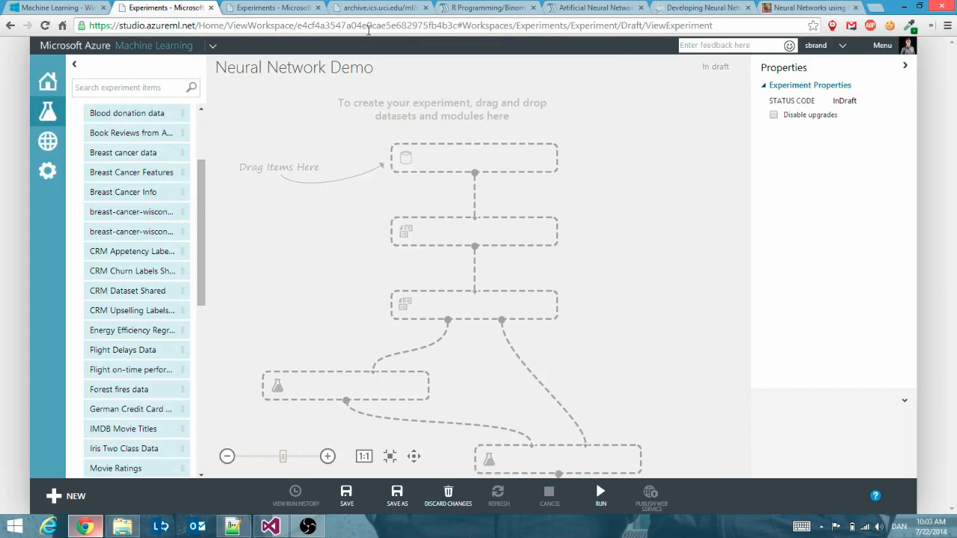
Switch to the UCI repository page and open breast-cancer-wisconsin.data to examine its raw comma-separated rows
{"action": "left_click", "coordinate": [370, 9]}
{"action": "left_click", "coordinate": [10, 25]}
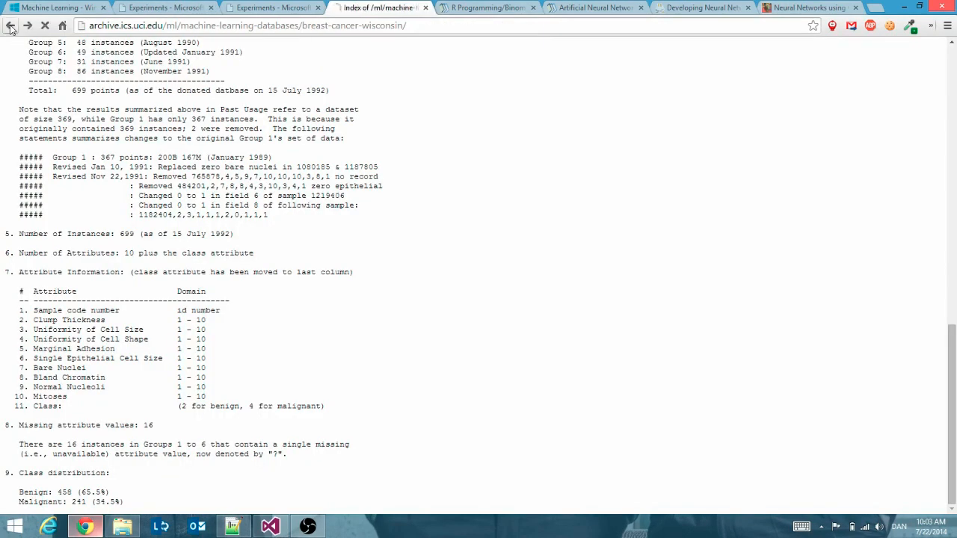
{"action": "left_click", "coordinate": [107, 147]}
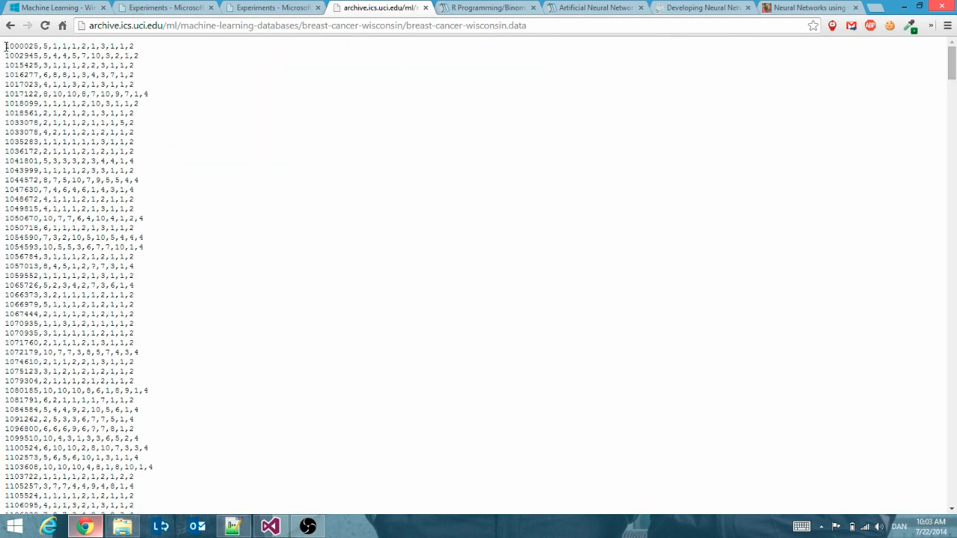
{"action": "left_click_drag", "start_coordinate": [6, 46], "coordinate": [137, 48]}
{"action": "left_click", "coordinate": [136, 55]}
Switch to Notepad++ and compare breast-cancer-wisconsin.csv with the attribute header and data in breast-cancer-wisconsin.arff
{"action": "left_click", "coordinate": [244, 533]}
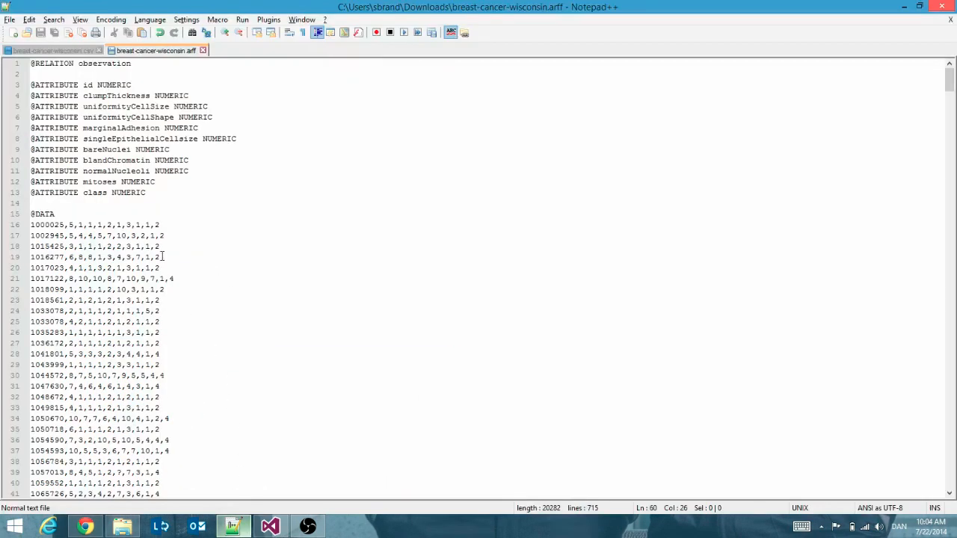
{"action": "left_click", "coordinate": [67, 52]}
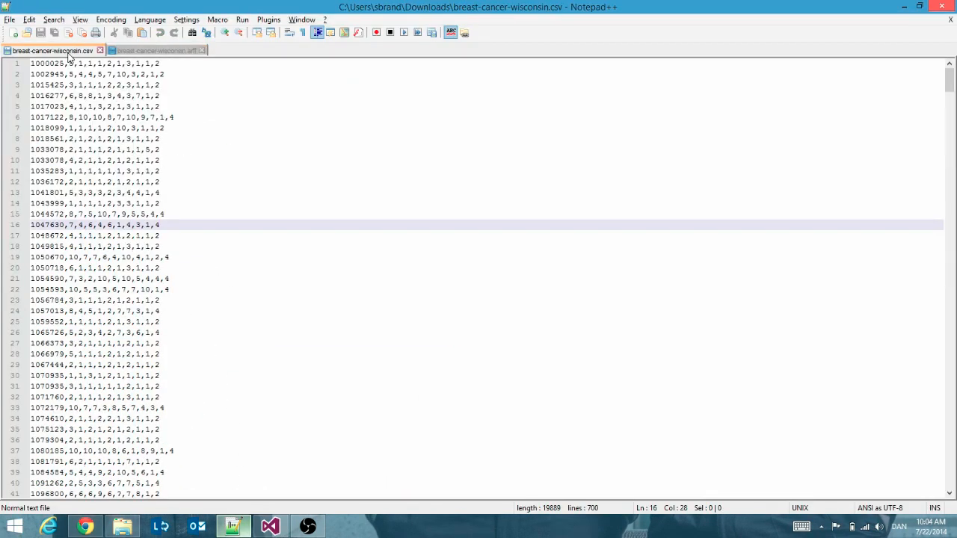
{"action": "left_click", "coordinate": [117, 74]}
{"action": "left_click", "coordinate": [145, 51]}
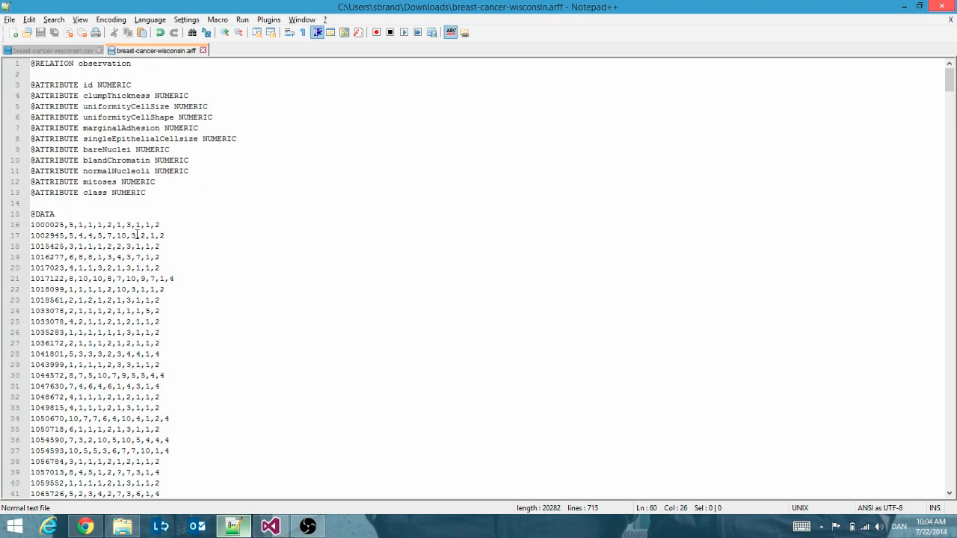
Return to Machine Learning Studio in Chrome and place the breast-cancer-wisconsin.arff dataset on the experiment canvas
{"action": "left_click", "coordinate": [96, 528]}
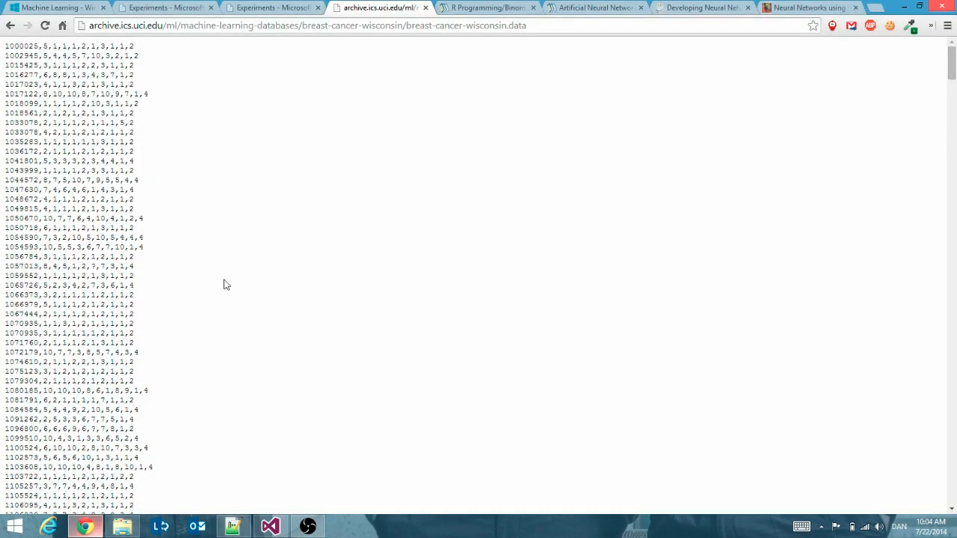
{"action": "left_click", "coordinate": [69, 11]}
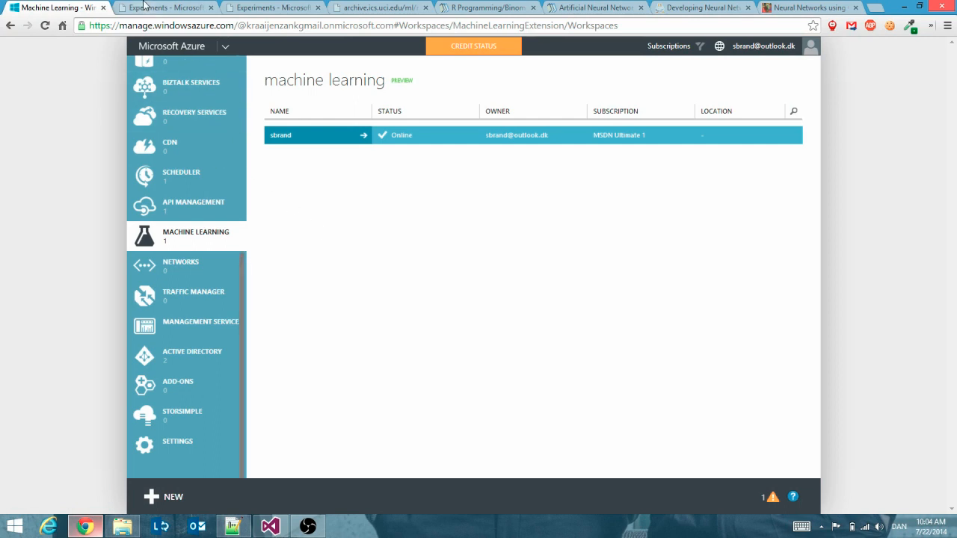
{"action": "left_click", "coordinate": [147, 9]}
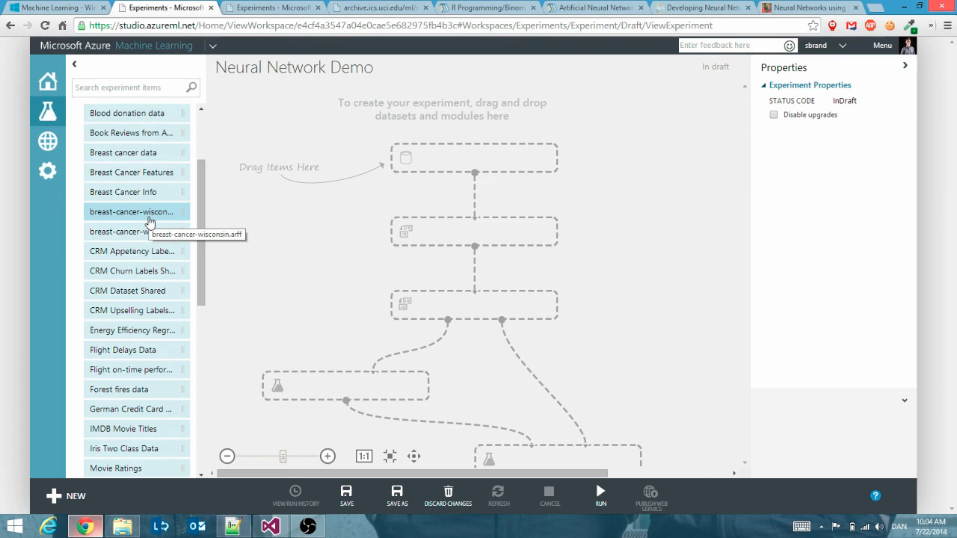
{"action": "left_click_drag", "start_coordinate": [118, 214], "coordinate": [423, 150]}
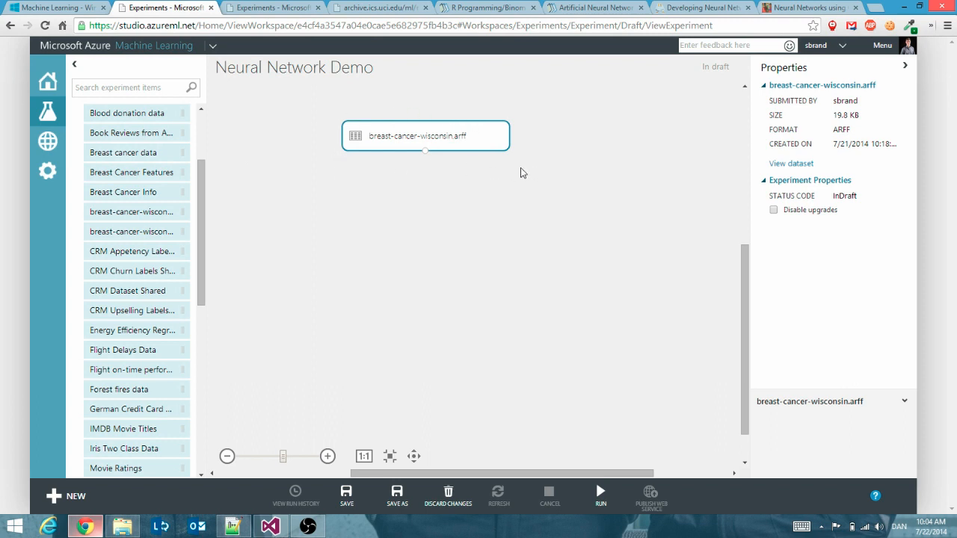
Visualize the breast-cancer-wisconsin.arff dataset, examine the statistics of all columns from id to class, and close the view
{"action": "right_click", "coordinate": [438, 144]}
{"action": "right_click", "coordinate": [425, 151]}
{"action": "left_click", "coordinate": [455, 168]}
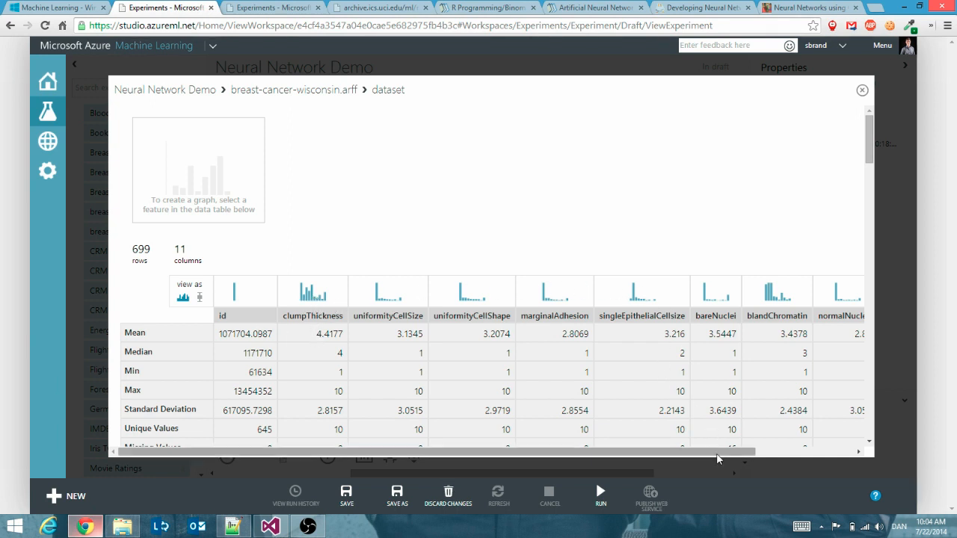
{"action": "scroll", "coordinate": [711, 446], "scroll_direction": "right", "scroll_amount": 2}
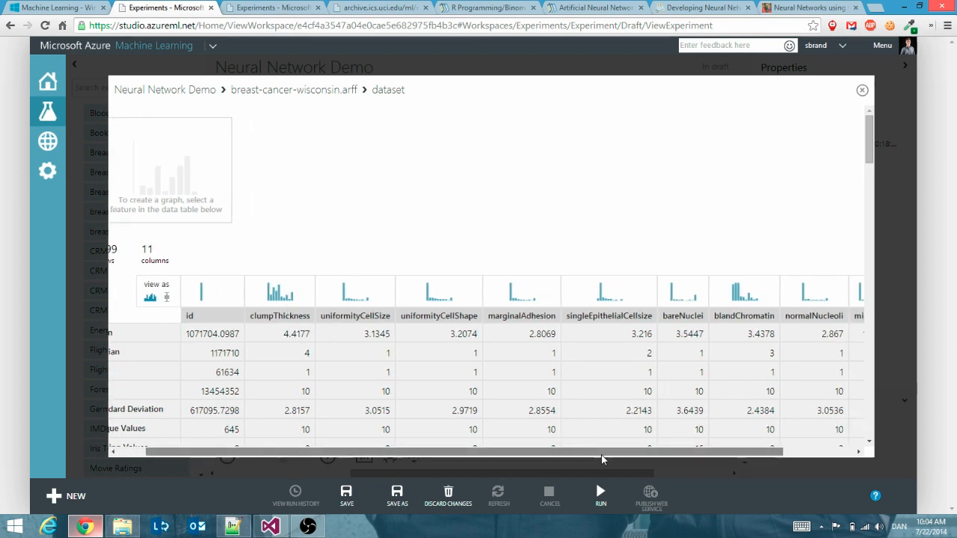
{"action": "left_click_drag", "start_coordinate": [596, 453], "coordinate": [680, 453]}
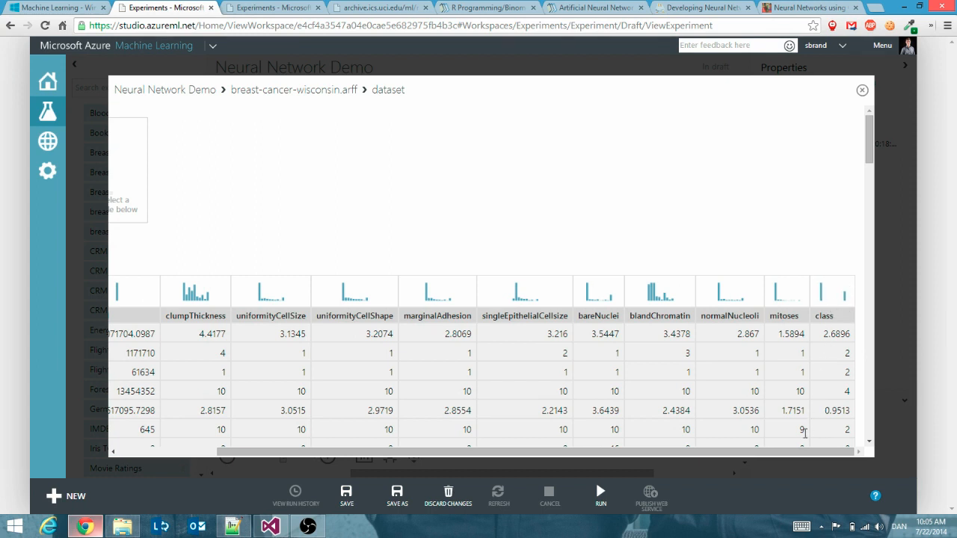
{"action": "left_click_drag", "start_coordinate": [805, 453], "coordinate": [665, 471]}
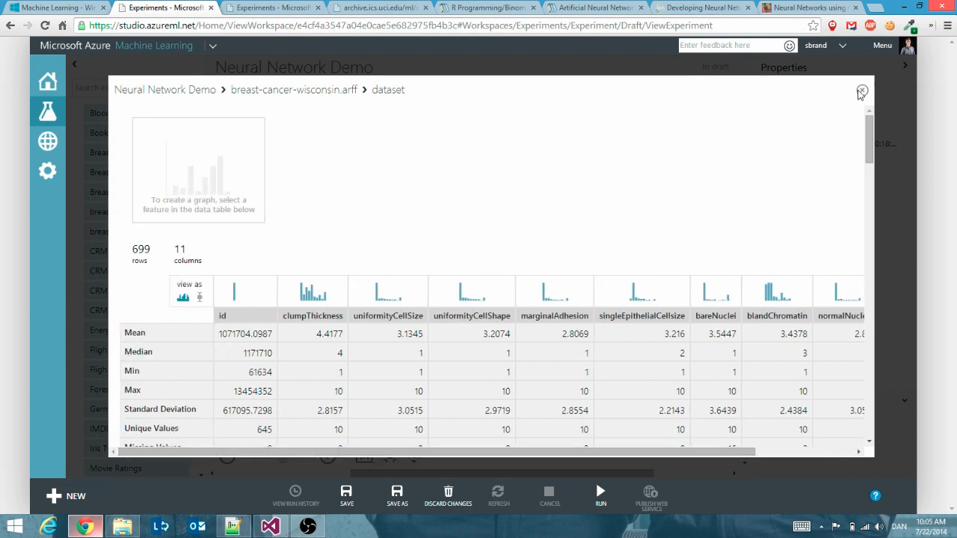
{"action": "left_click", "coordinate": [862, 90]}
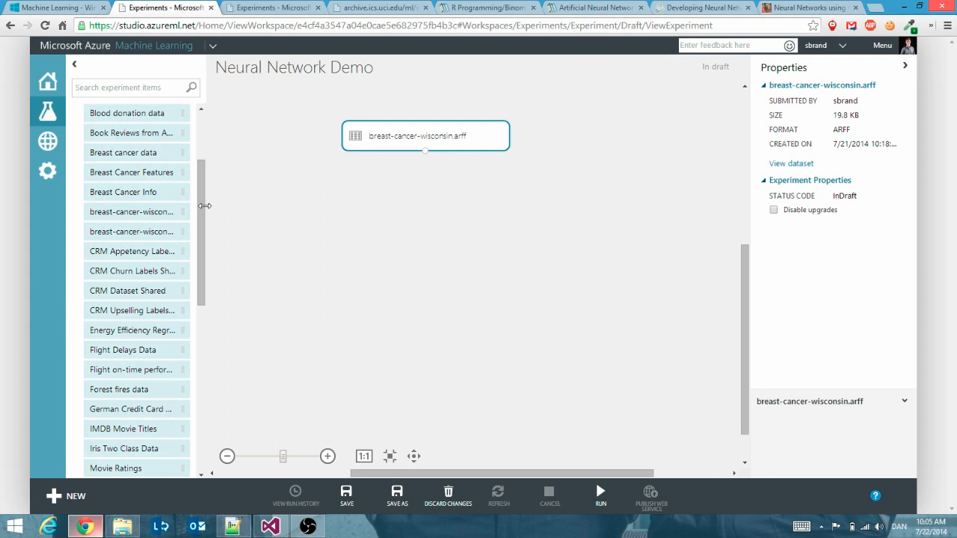
Add a Project Columns module below the dataset and connect the dataset's output to its input
{"action": "scroll", "coordinate": [200, 212], "scroll_direction": "up", "scroll_amount": 3}
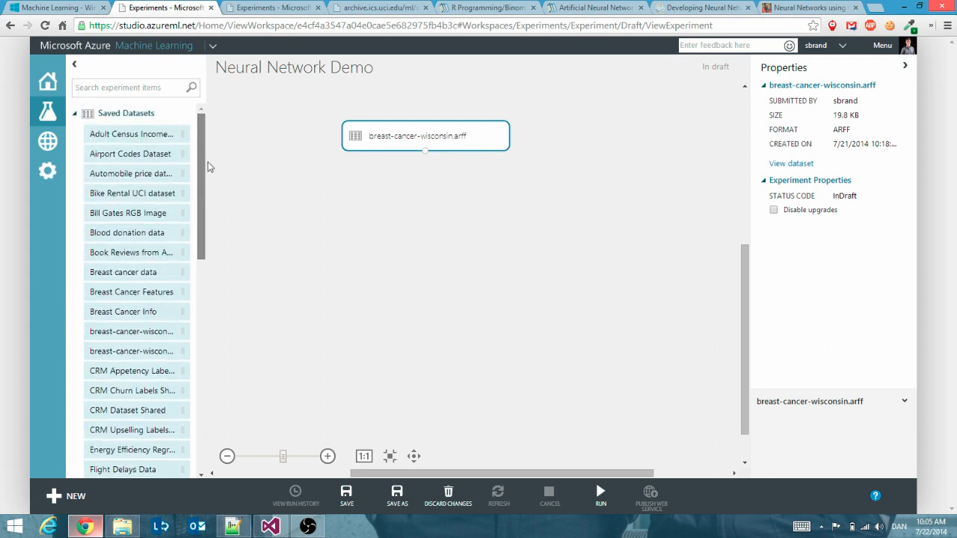
{"action": "left_click", "coordinate": [74, 113]}
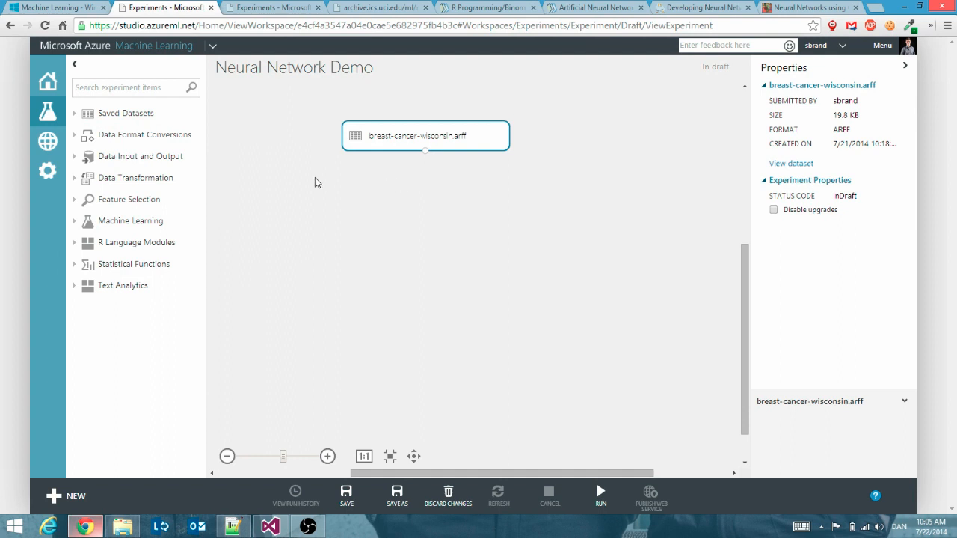
{"action": "left_click", "coordinate": [73, 136]}
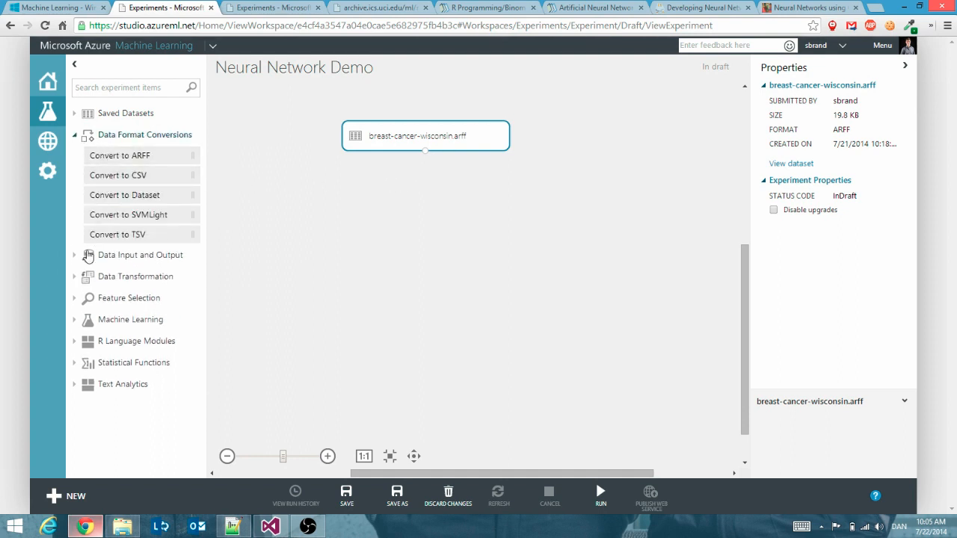
{"action": "left_click", "coordinate": [74, 277]}
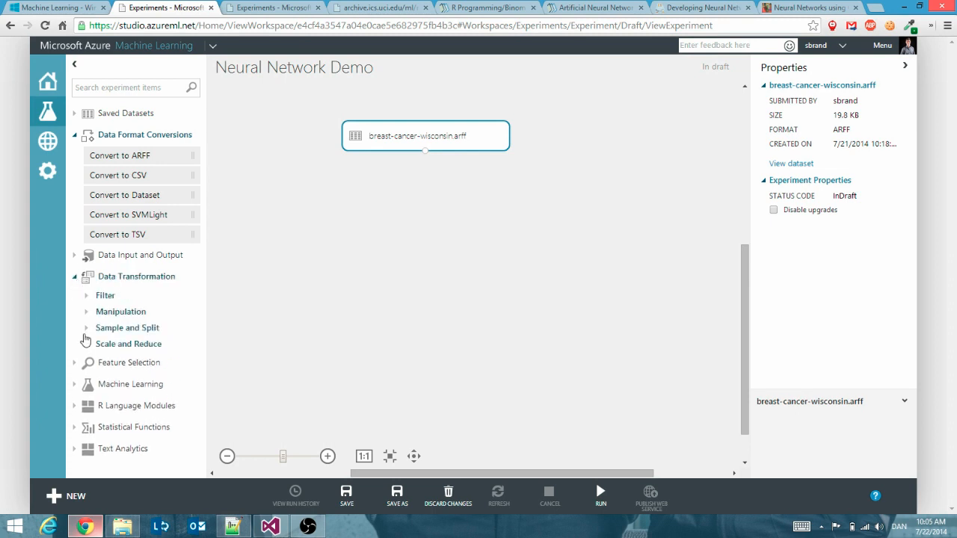
{"action": "left_click", "coordinate": [86, 314]}
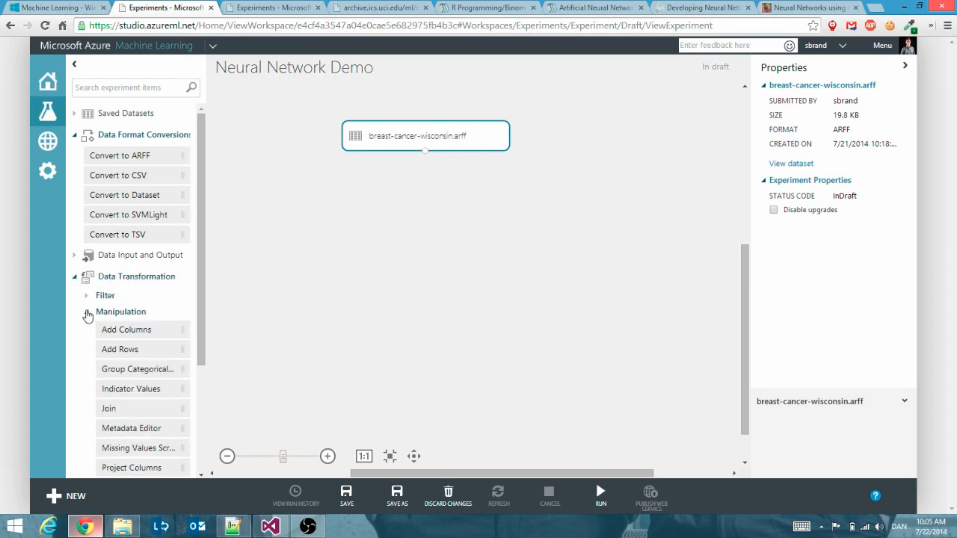
{"action": "left_click", "coordinate": [87, 314]}
{"action": "left_click", "coordinate": [87, 314]}
{"action": "scroll", "coordinate": [122, 330], "scroll_direction": "down", "scroll_amount": 1}
{"action": "left_click_drag", "start_coordinate": [128, 348], "coordinate": [444, 195]}
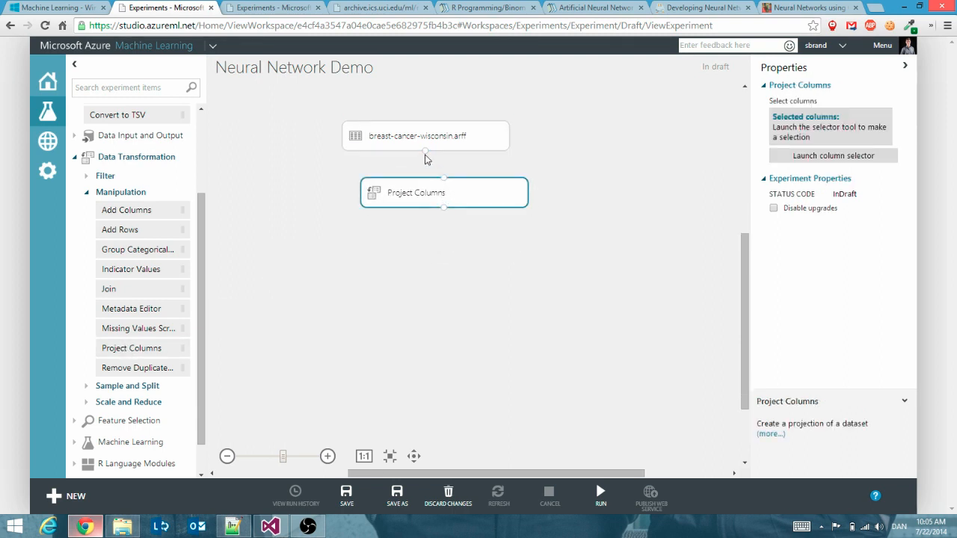
{"action": "left_click_drag", "start_coordinate": [424, 153], "coordinate": [446, 187]}
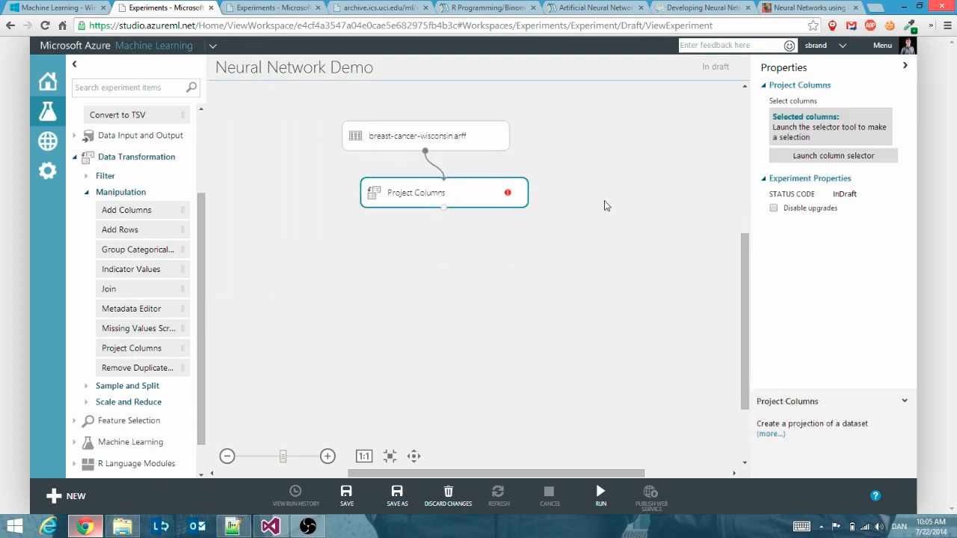
Configure Project Columns to begin with all columns and exclude the column named id
{"action": "left_click", "coordinate": [836, 156]}
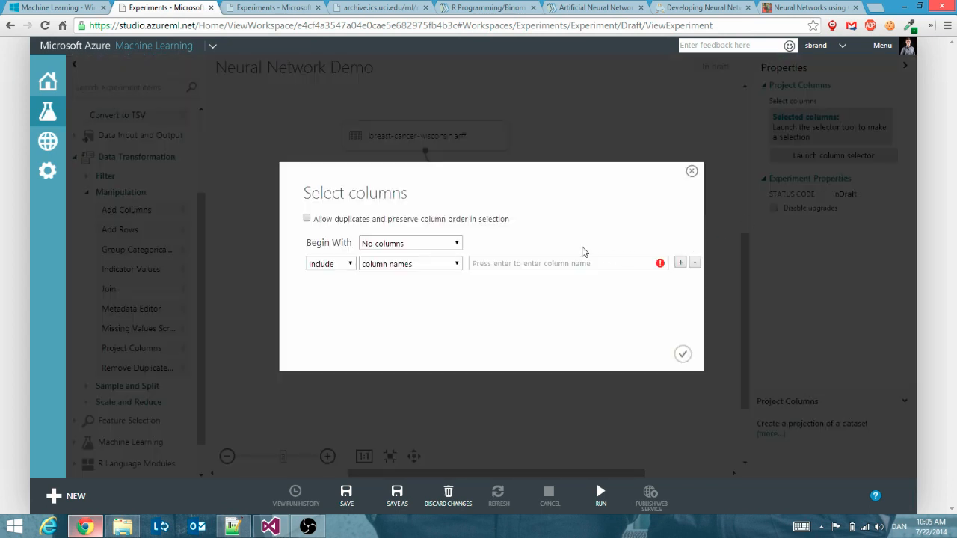
{"action": "left_click", "coordinate": [430, 243]}
{"action": "left_click", "coordinate": [425, 257]}
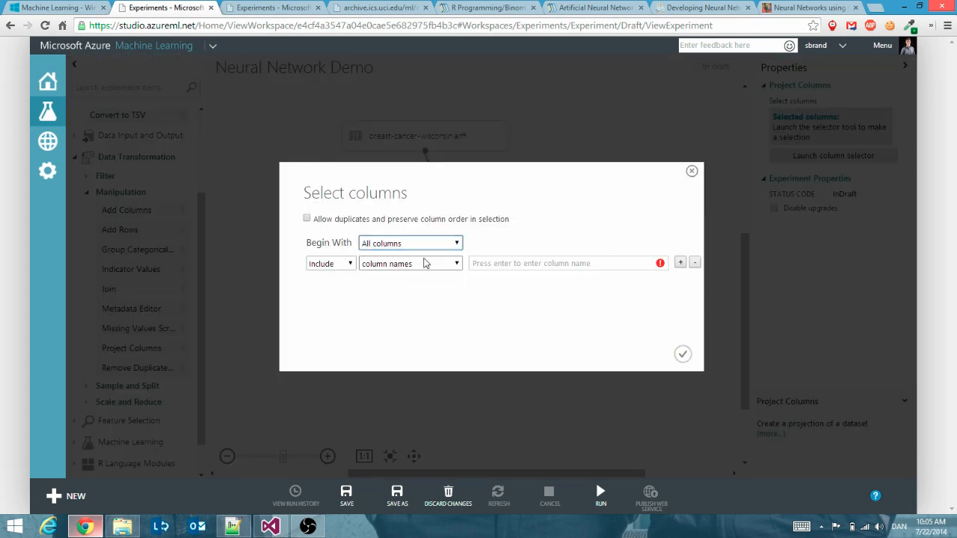
{"action": "left_click", "coordinate": [320, 268]}
{"action": "left_click", "coordinate": [336, 295]}
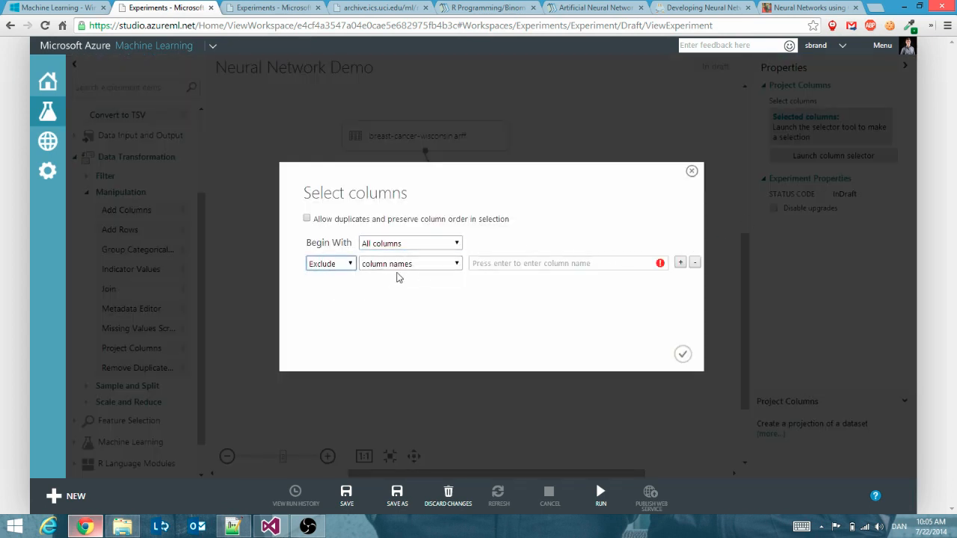
{"action": "left_click", "coordinate": [499, 263]}
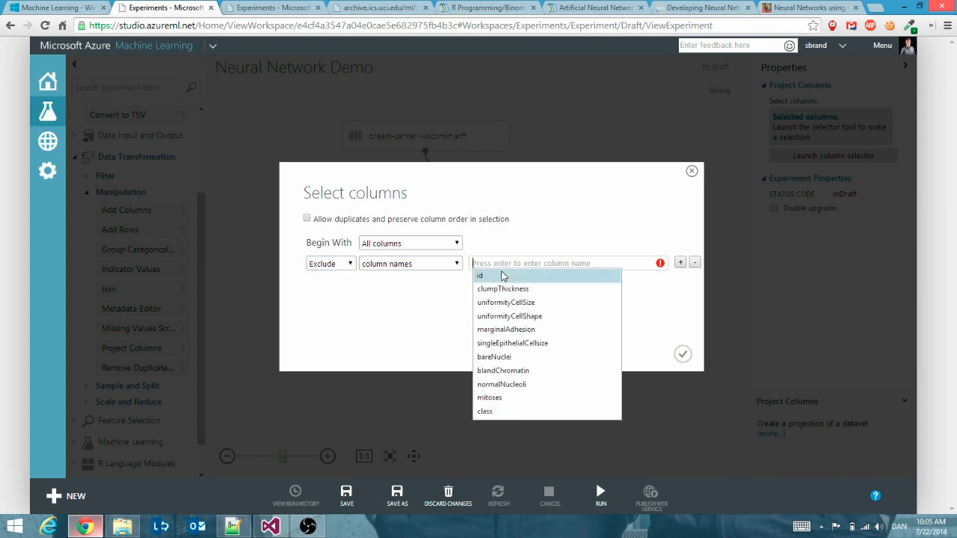
{"action": "left_click", "coordinate": [503, 276]}
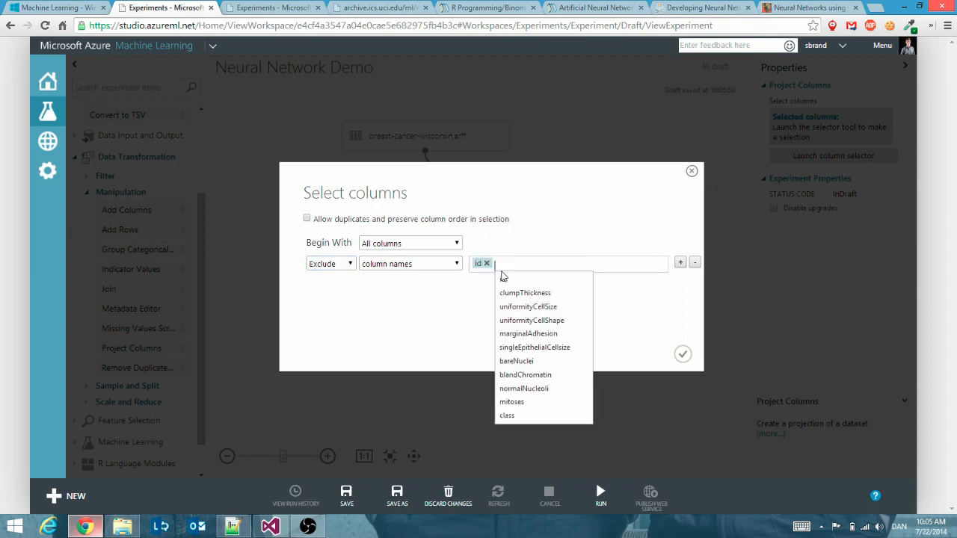
{"action": "left_click", "coordinate": [685, 355]}
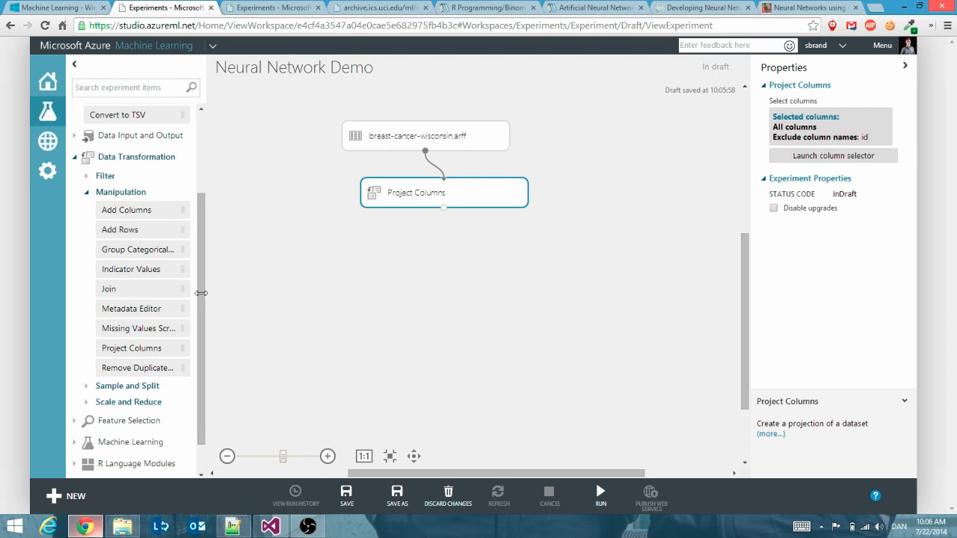
Find the Apply Math Operation module with the search term "apply", place it below Project Columns and connect the two
{"action": "left_click_drag", "start_coordinate": [198, 280], "coordinate": [199, 309]}
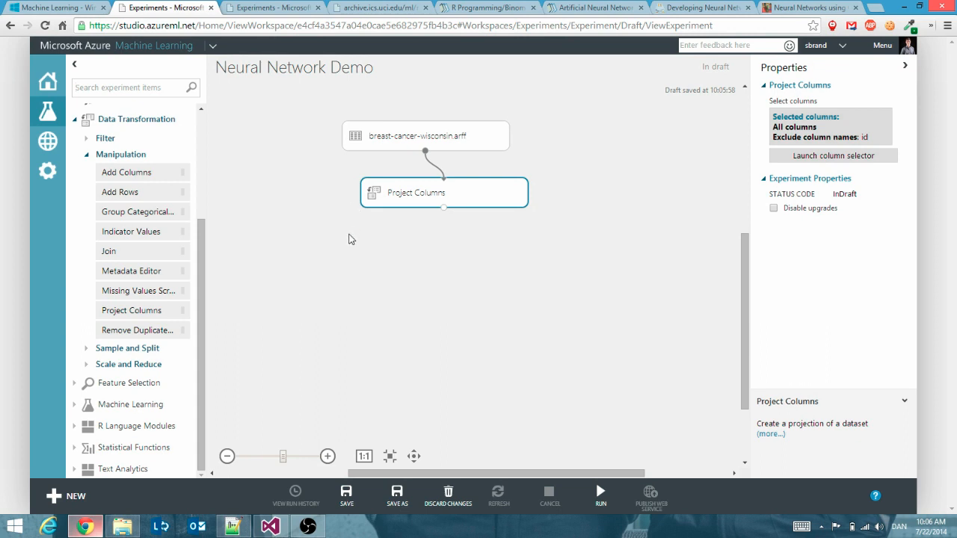
{"action": "type", "text": "apply"}
{"action": "left_click_drag", "start_coordinate": [143, 319], "coordinate": [461, 254]}
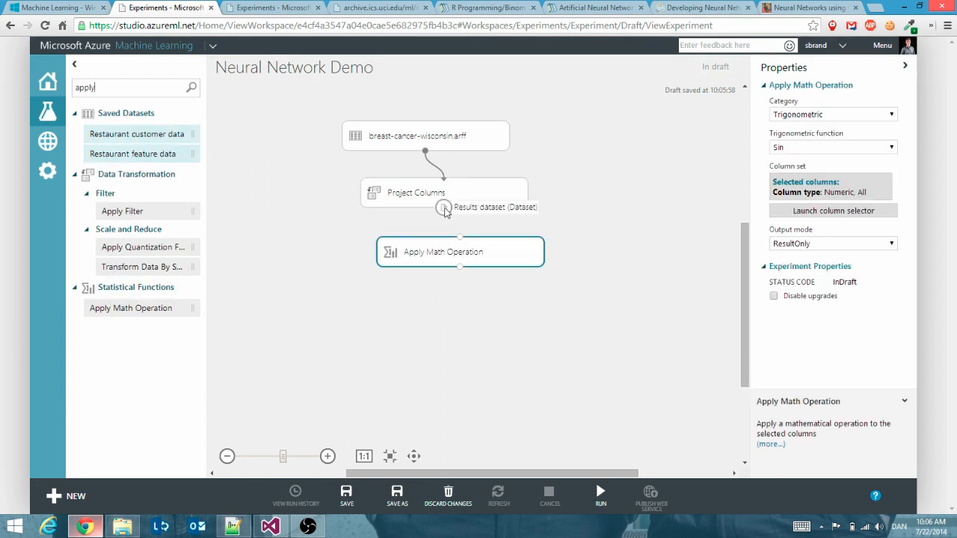
{"action": "left_click_drag", "start_coordinate": [445, 207], "coordinate": [460, 238]}
Set the Apply Math Operation module to the Operations category with Divide and a constant operation argument of 2
{"action": "left_click", "coordinate": [830, 116]}
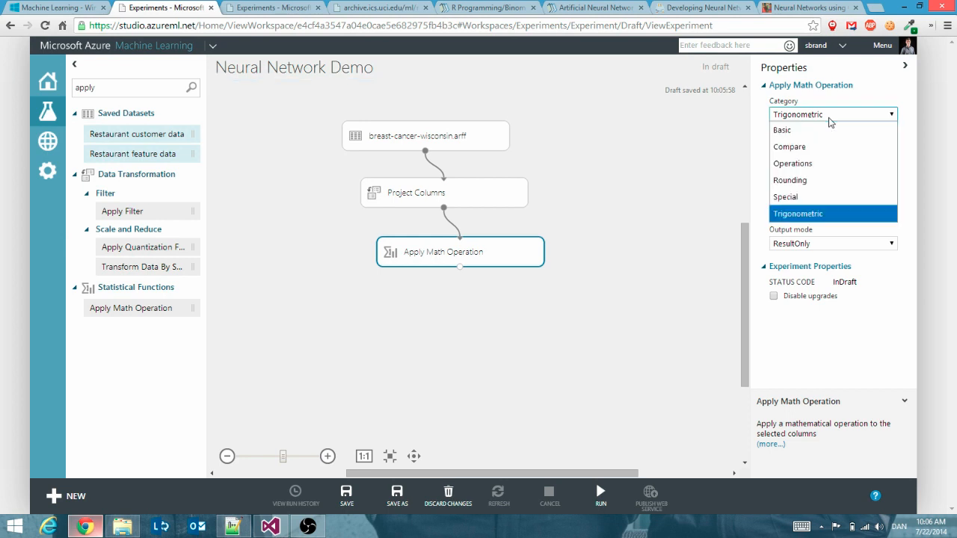
{"action": "left_click", "coordinate": [818, 162]}
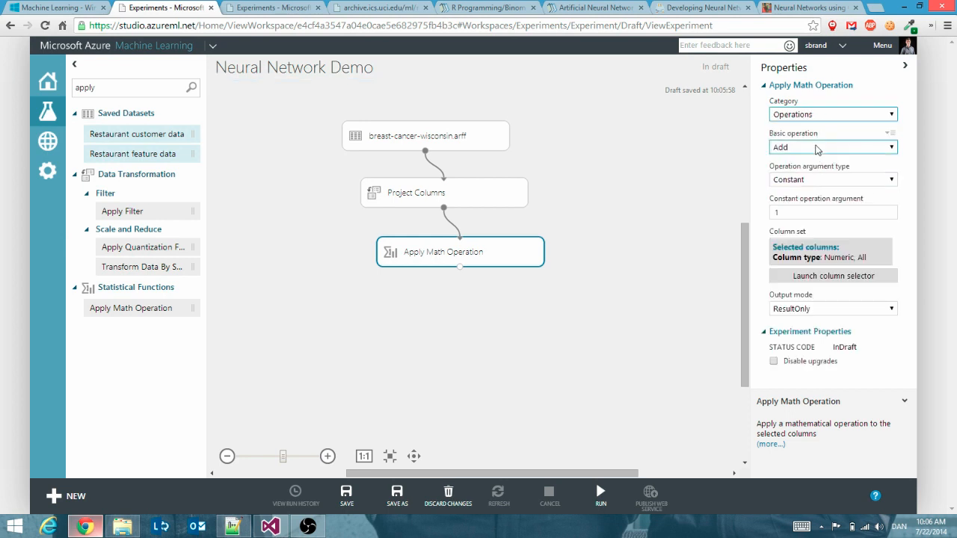
{"action": "left_click", "coordinate": [818, 148]}
{"action": "left_click", "coordinate": [808, 187]}
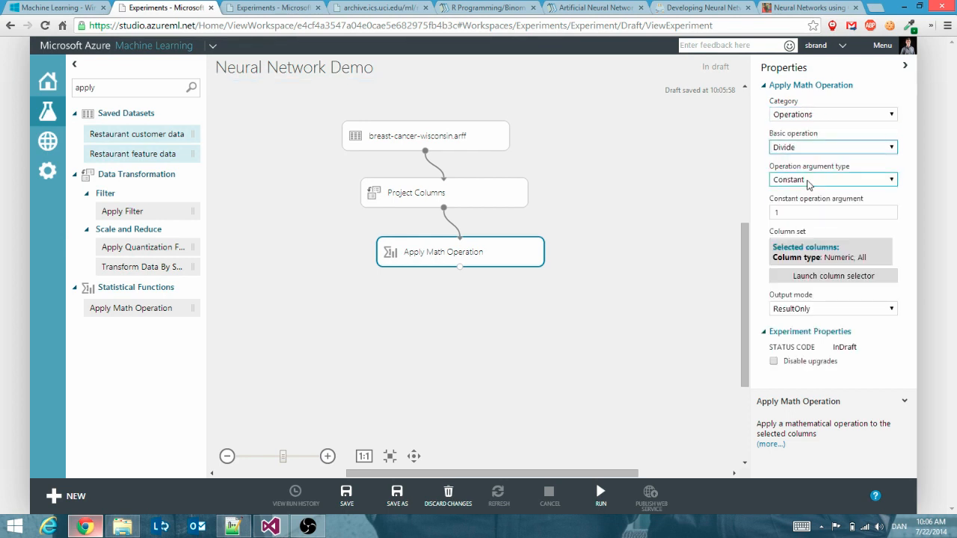
{"action": "left_click", "coordinate": [807, 213]}
{"action": "type", "text": "2"}
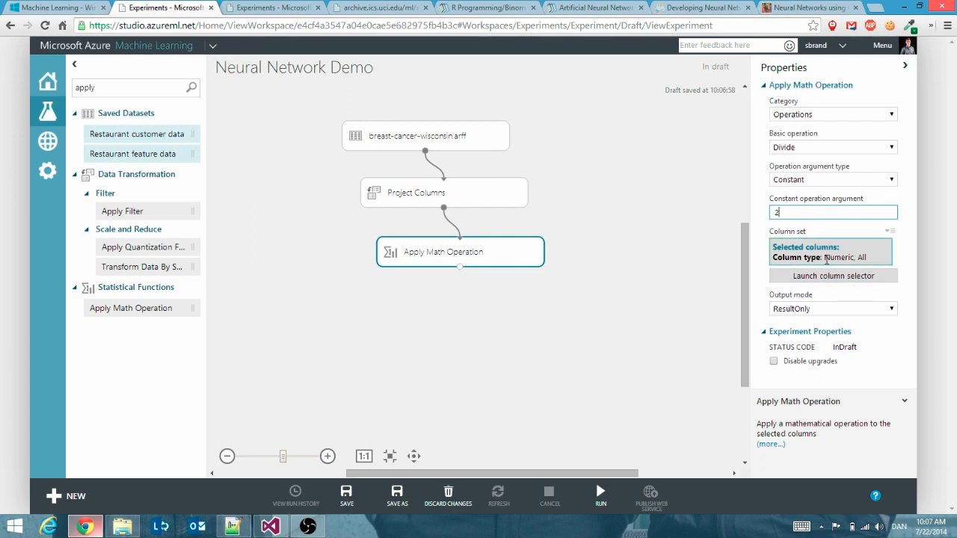
Limit the division to the column named class and set its output mode to Inplace
{"action": "left_click", "coordinate": [833, 280]}
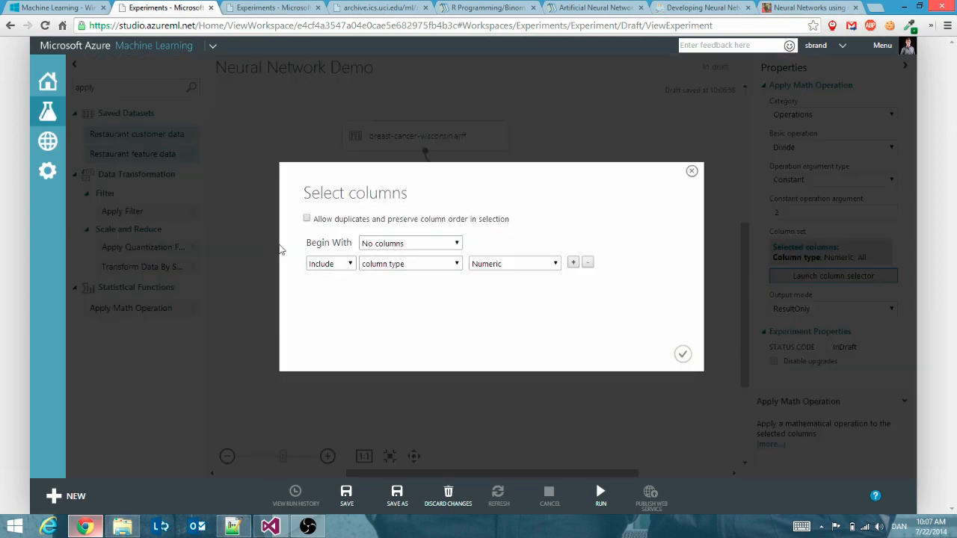
{"action": "left_click", "coordinate": [423, 264]}
{"action": "left_click", "coordinate": [420, 280]}
{"action": "left_click", "coordinate": [516, 267]}
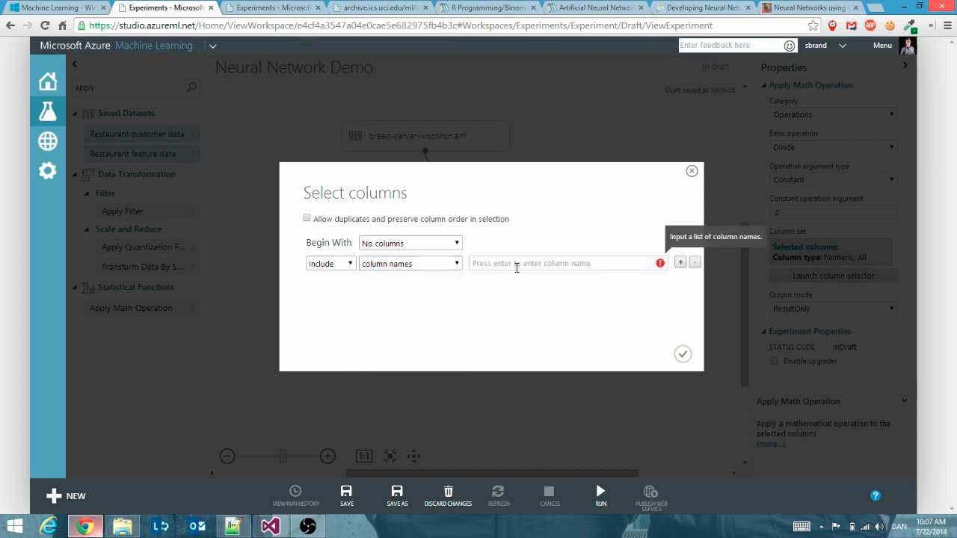
{"action": "type", "text": "class"}
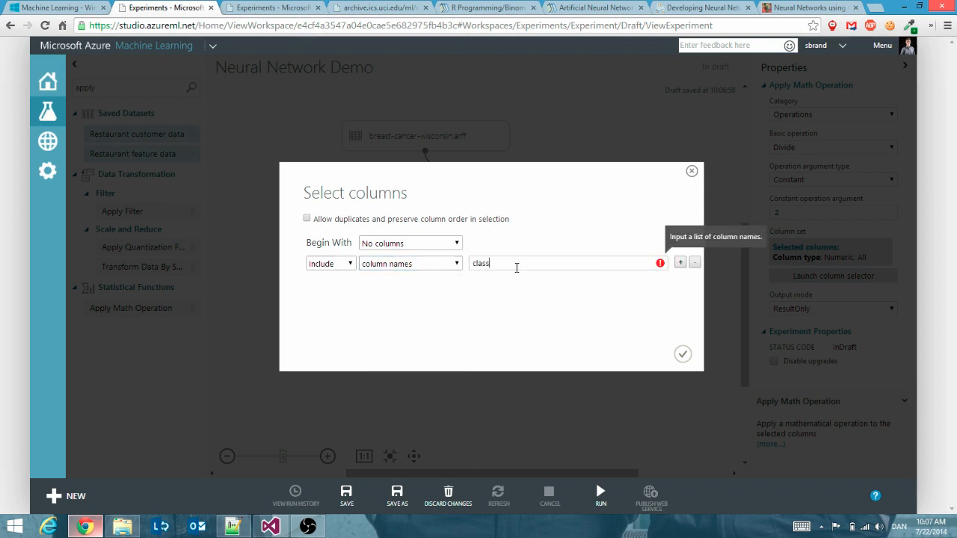
{"action": "left_click", "coordinate": [683, 354]}
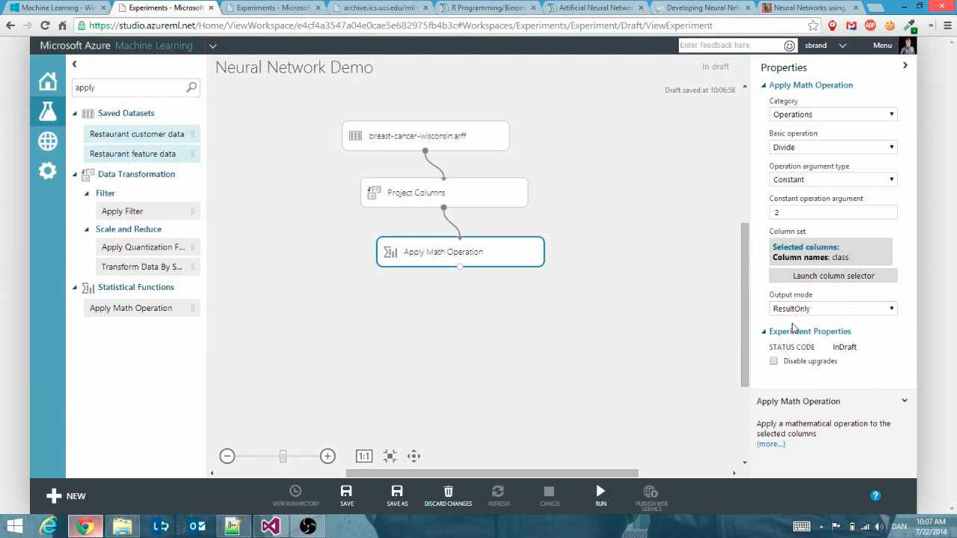
{"action": "left_click", "coordinate": [850, 312]}
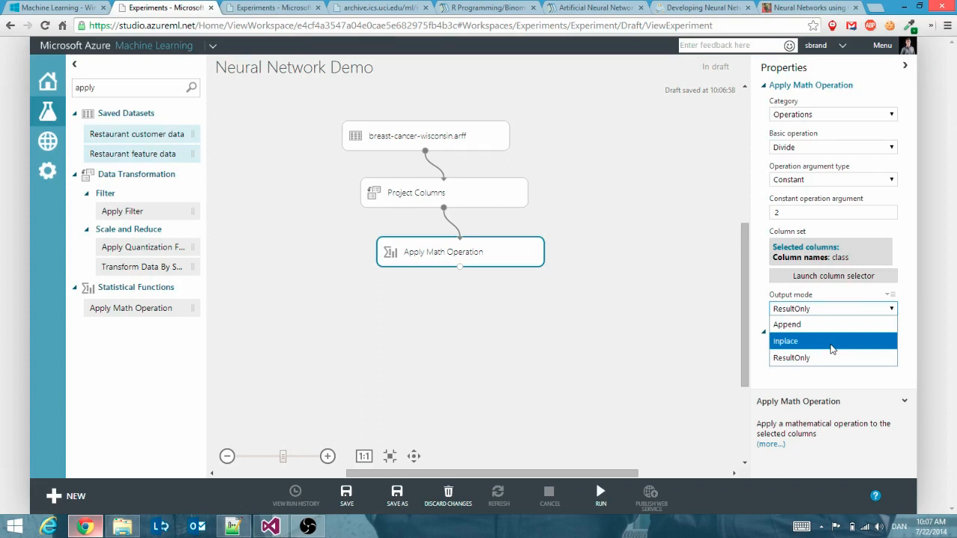
{"action": "left_click", "coordinate": [833, 343]}
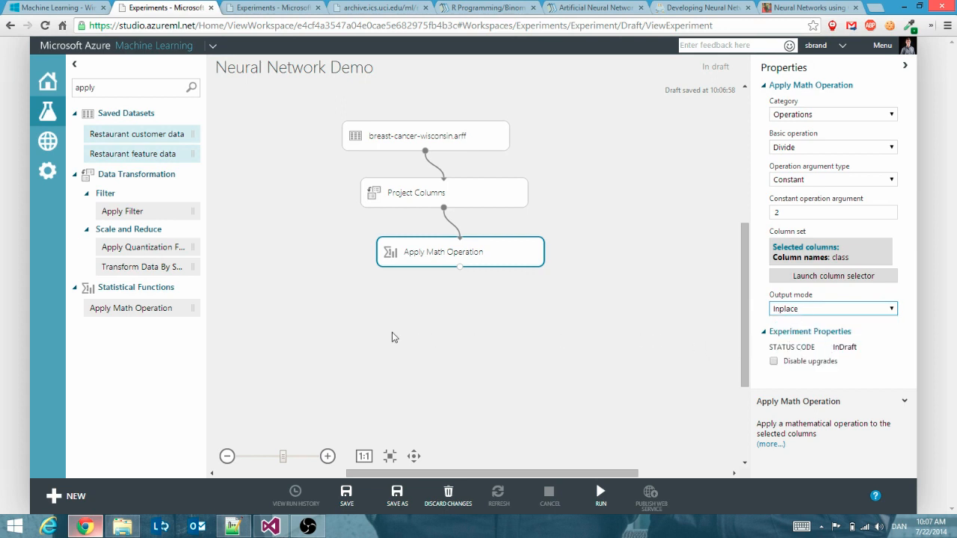
Add a second Apply Math Operation module fed by the first and set it to the Operations category with Subtract
{"action": "left_click_drag", "start_coordinate": [134, 308], "coordinate": [486, 320]}
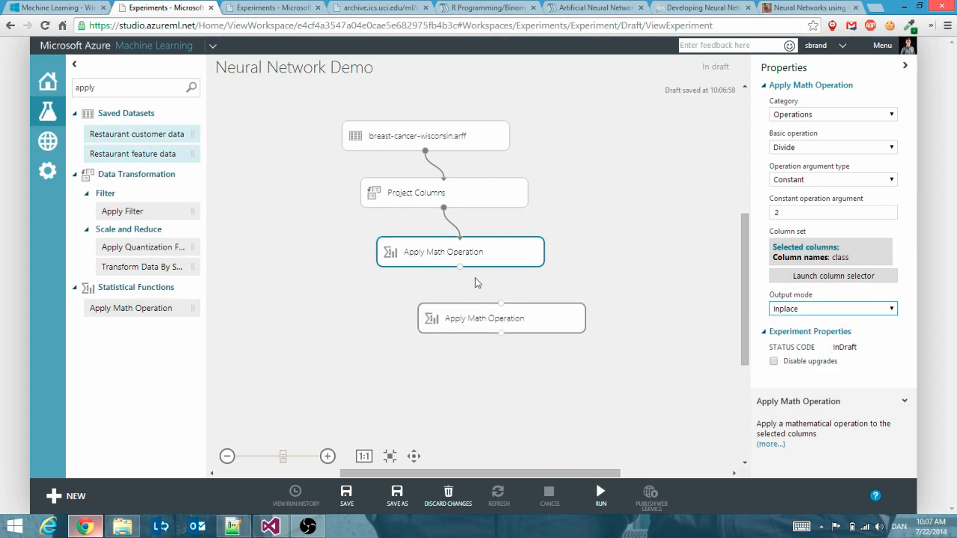
{"action": "left_click_drag", "start_coordinate": [460, 266], "coordinate": [501, 303]}
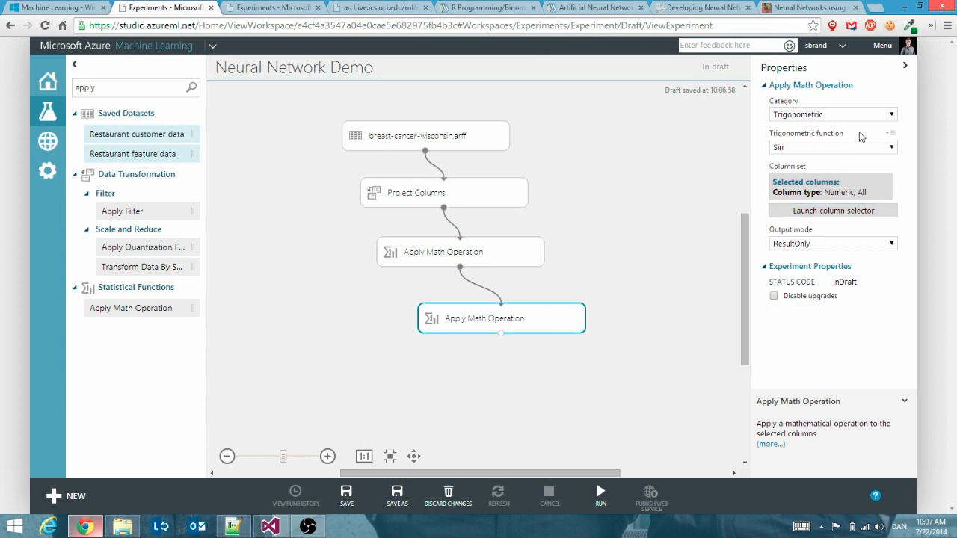
{"action": "left_click", "coordinate": [850, 114]}
{"action": "left_click", "coordinate": [823, 164]}
{"action": "left_click", "coordinate": [822, 149]}
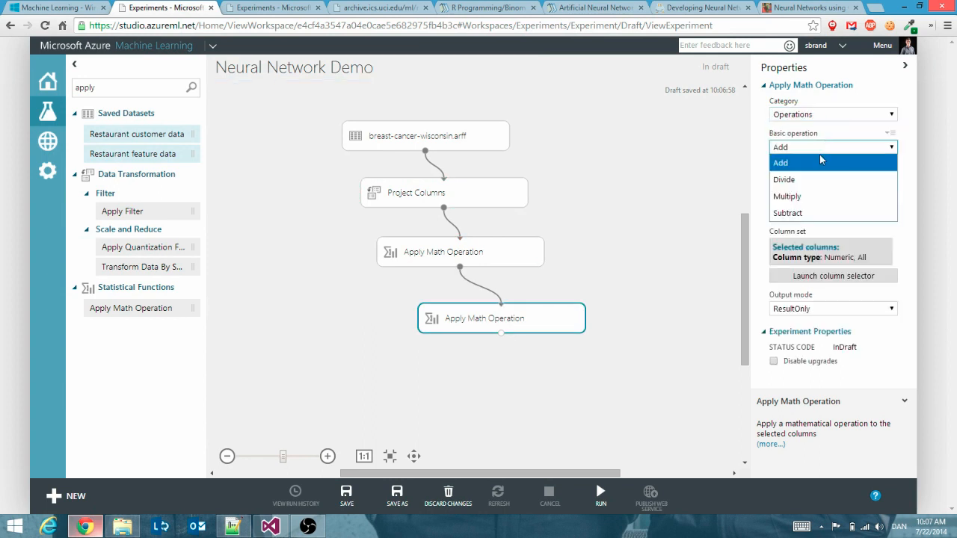
{"action": "left_click", "coordinate": [806, 213]}
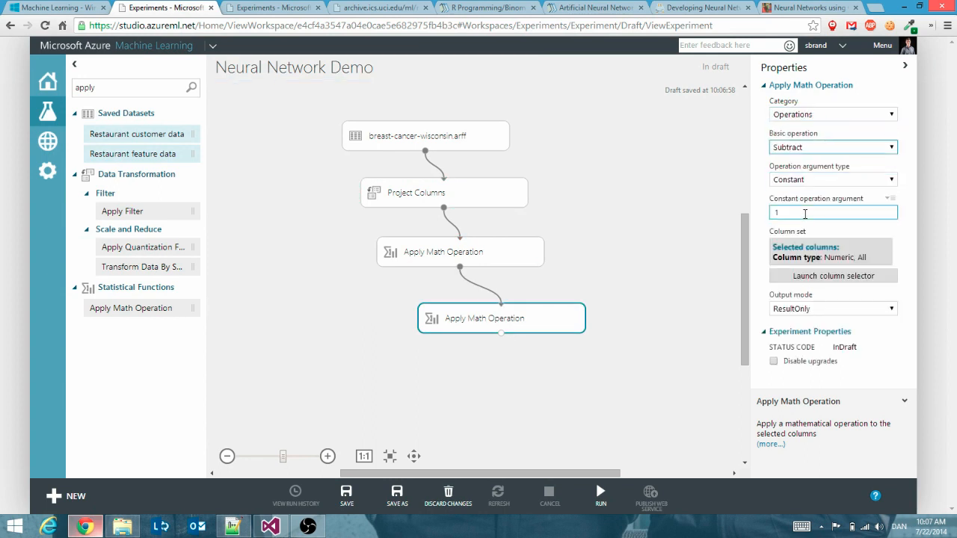
Limit the subtraction to the column named class and set its output mode to Inplace
{"action": "left_click", "coordinate": [826, 275]}
{"action": "left_click", "coordinate": [383, 266]}
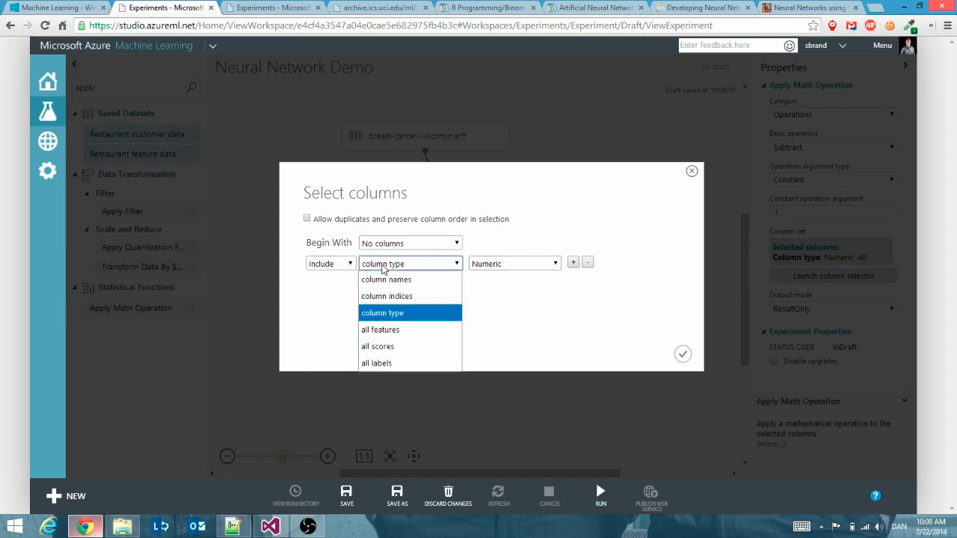
{"action": "left_click", "coordinate": [386, 280]}
{"action": "type", "text": "clas"}
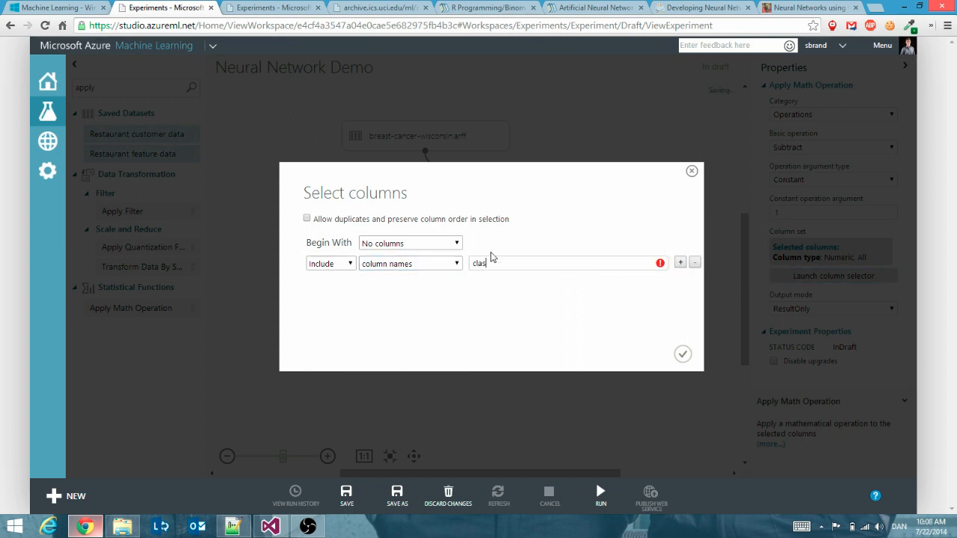
{"action": "type", "text": "s"}
{"action": "left_click", "coordinate": [682, 354]}
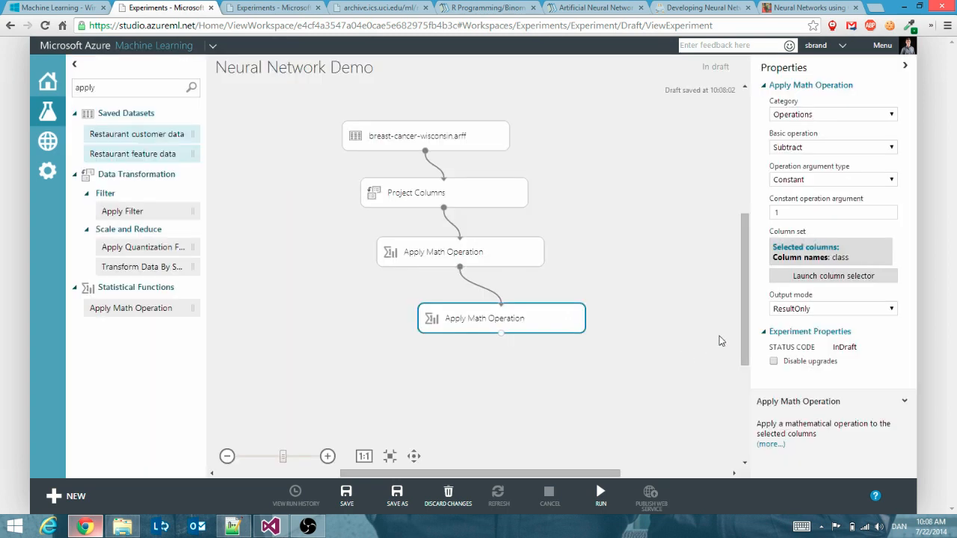
{"action": "left_click", "coordinate": [832, 309]}
{"action": "left_click", "coordinate": [786, 339]}
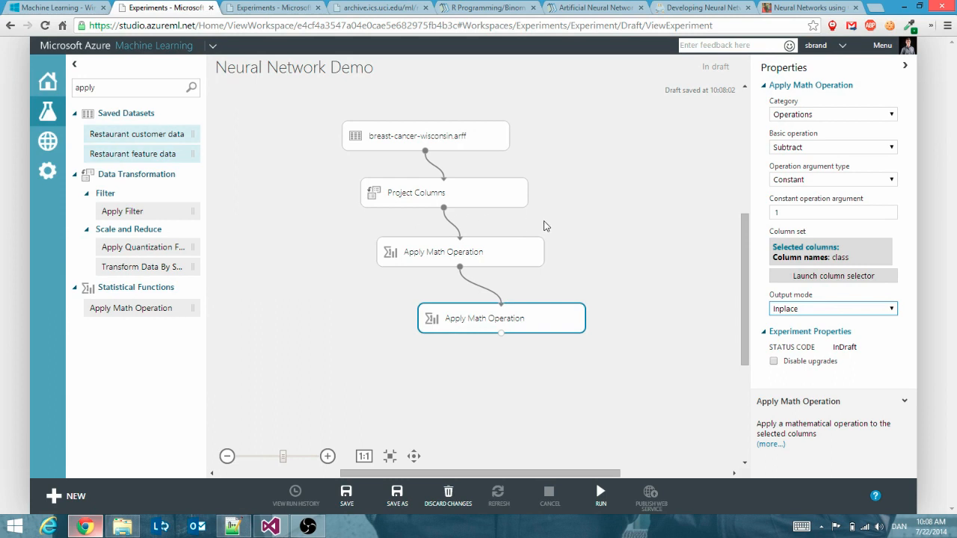
Review the settings of the Project Columns module and both Apply Math Operation modules
{"action": "left_click", "coordinate": [473, 190]}
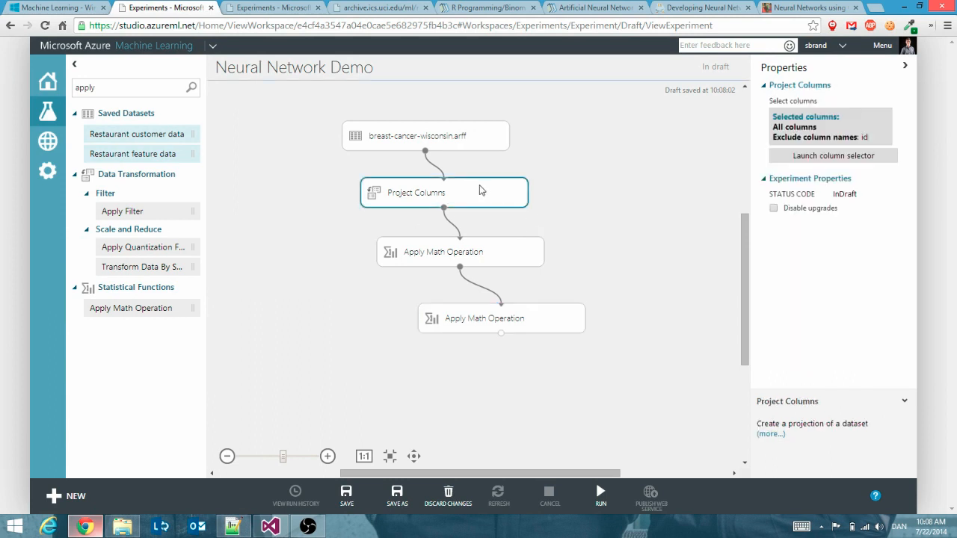
{"action": "left_click", "coordinate": [505, 252]}
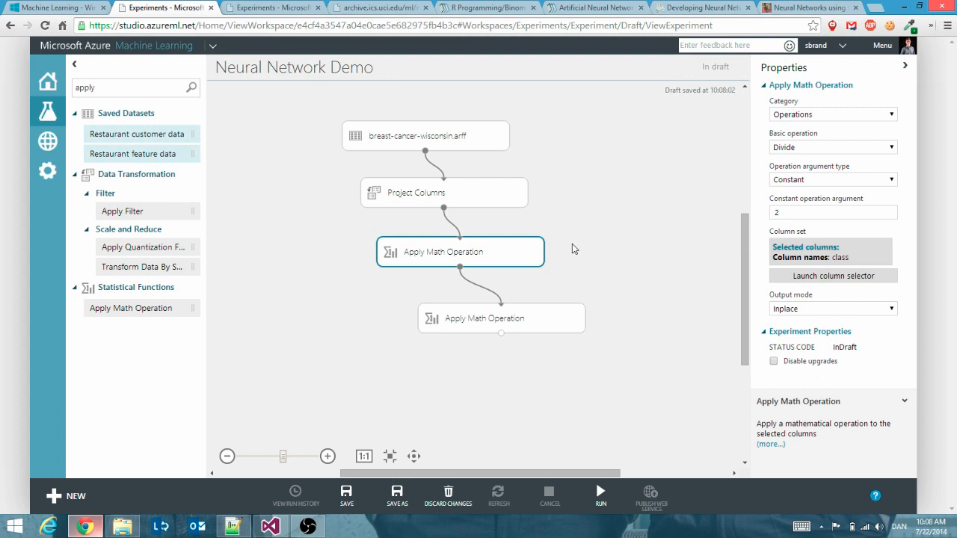
{"action": "left_click", "coordinate": [557, 320]}
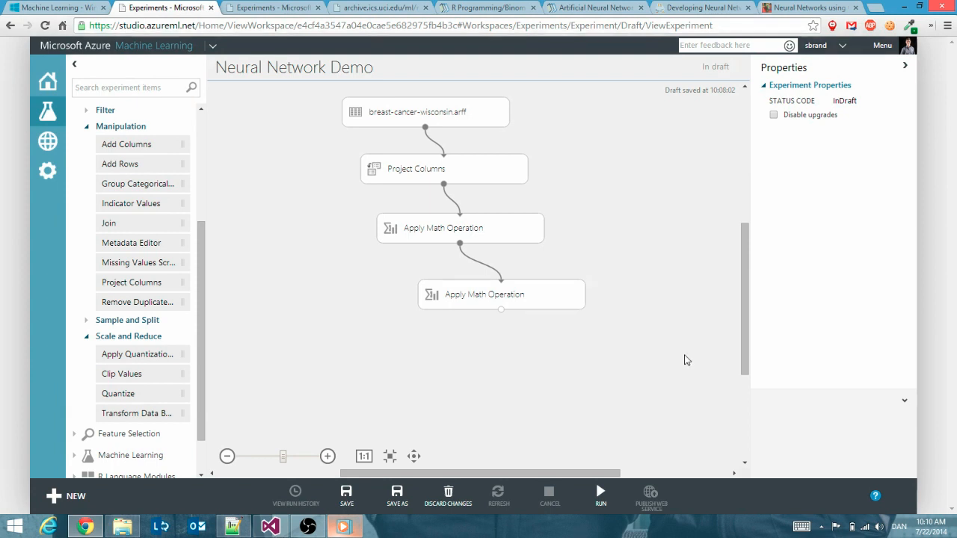
Switch to Notepad++ and examine the breast-cancer-wisconsin.arff records for missing values marked with "?", including line 56
{"action": "left_click", "coordinate": [236, 528]}
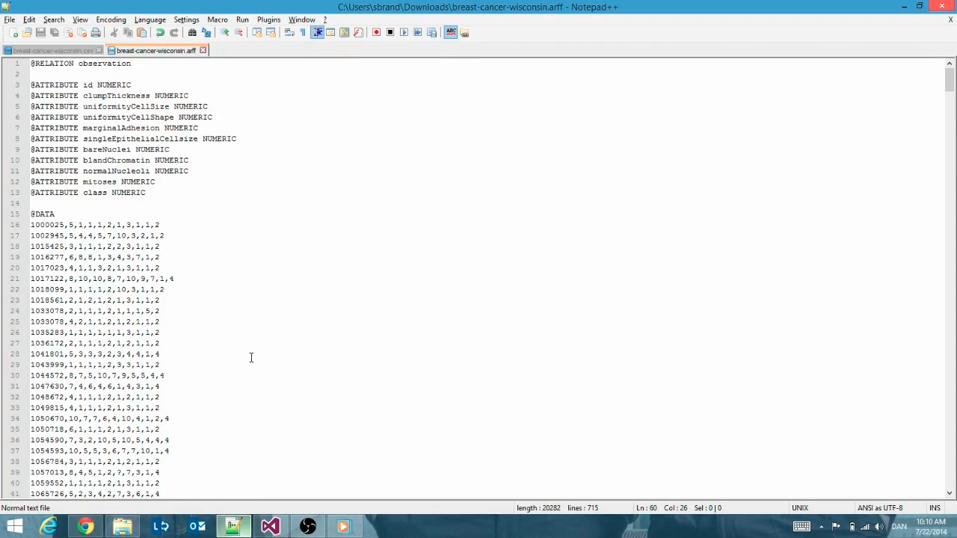
{"action": "scroll", "coordinate": [95, 249], "scroll_direction": "down", "scroll_amount": 4}
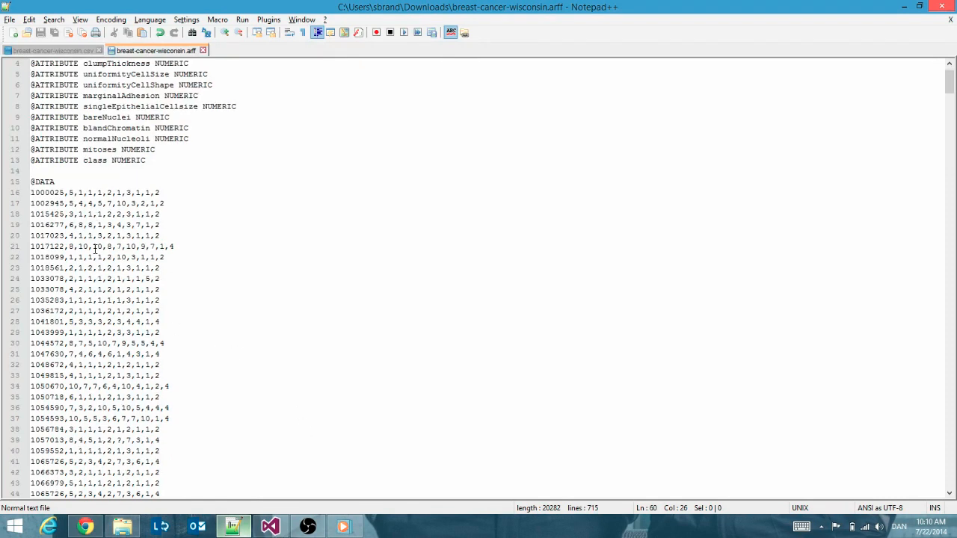
{"action": "scroll", "coordinate": [95, 249], "scroll_direction": "down", "scroll_amount": 1}
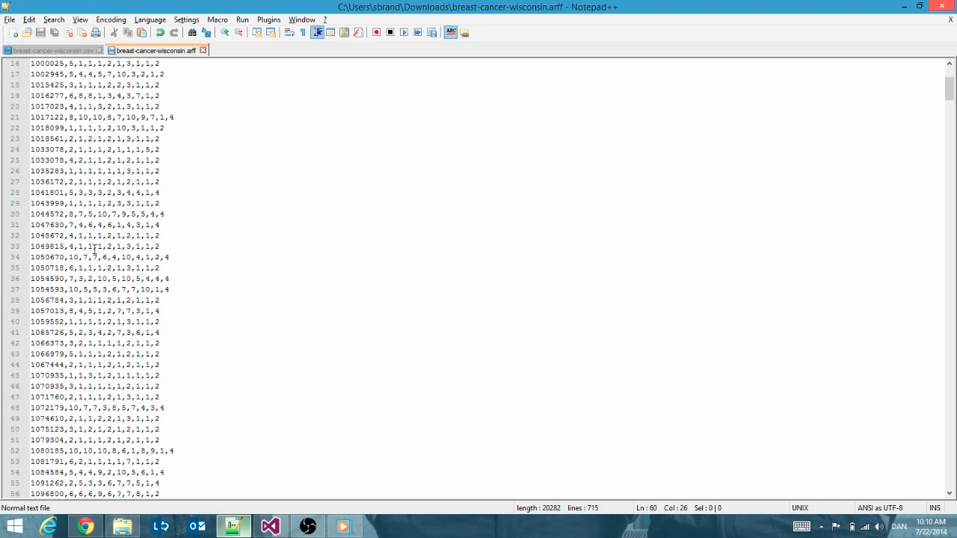
{"action": "scroll", "coordinate": [99, 385], "scroll_direction": "down", "scroll_amount": 2}
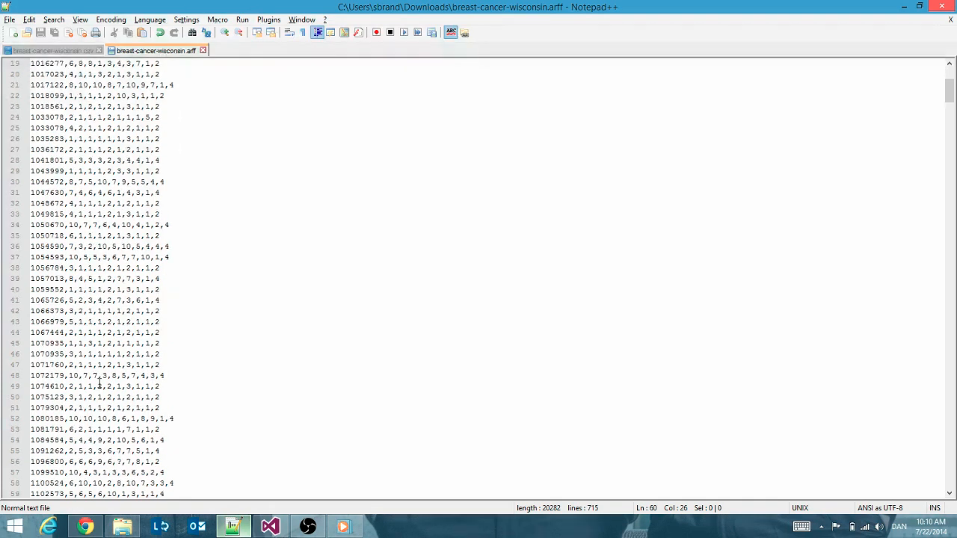
{"action": "scroll", "coordinate": [98, 385], "scroll_direction": "down", "scroll_amount": 1}
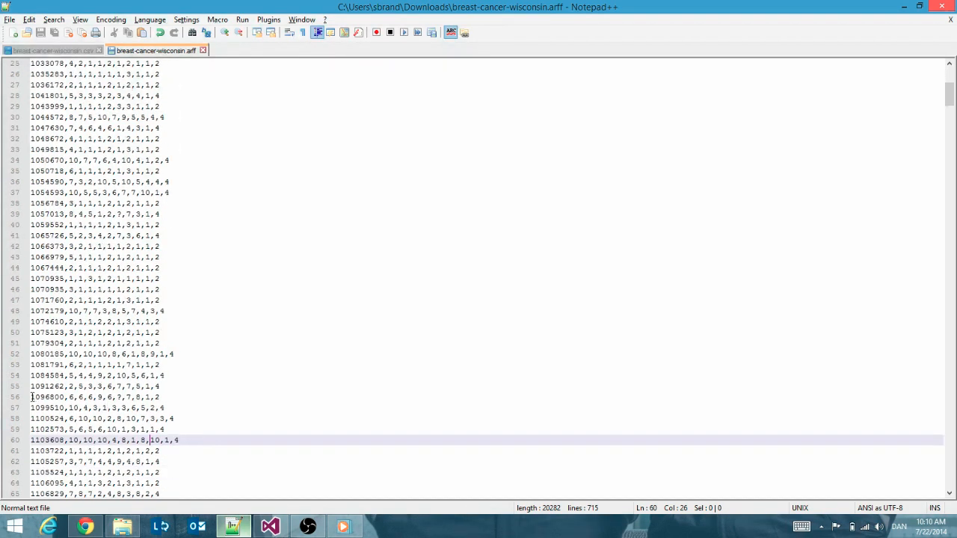
{"action": "left_click", "coordinate": [24, 397]}
{"action": "left_click", "coordinate": [22, 398]}
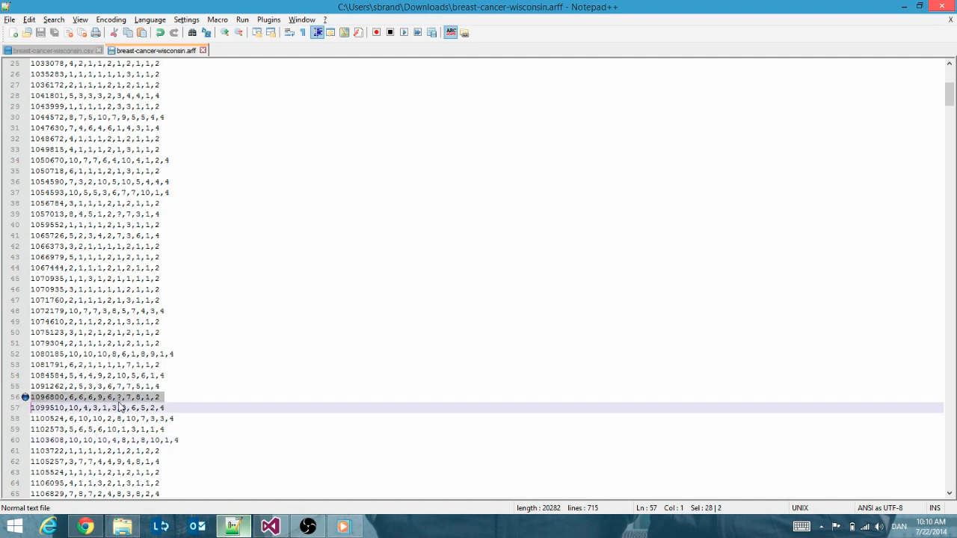
{"action": "left_click", "coordinate": [22, 398]}
Back in Azure Machine Learning Studio, add a Missing Values Scrubber fed by the second Apply Math Operation and set it to Remove entire row
{"action": "left_click", "coordinate": [86, 526]}
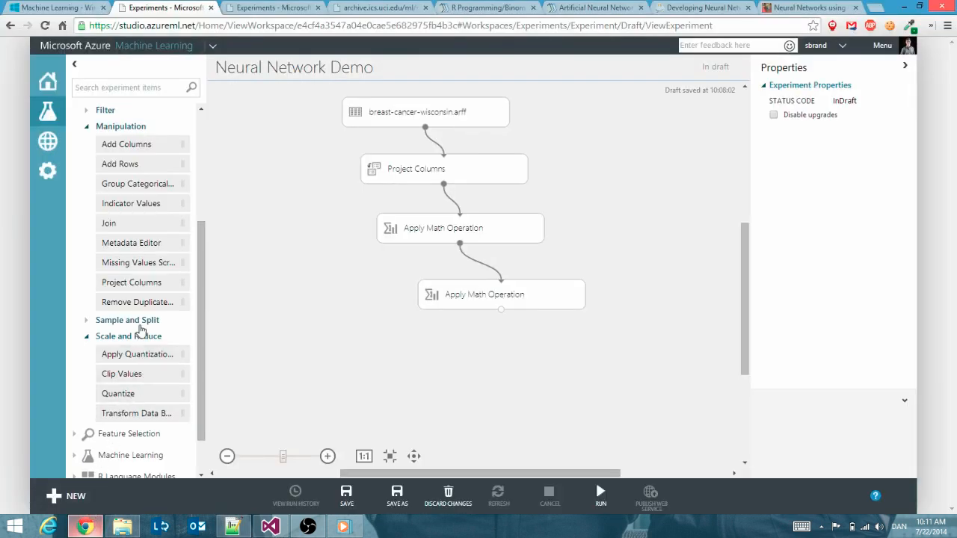
{"action": "left_click_drag", "start_coordinate": [135, 270], "coordinate": [484, 354]}
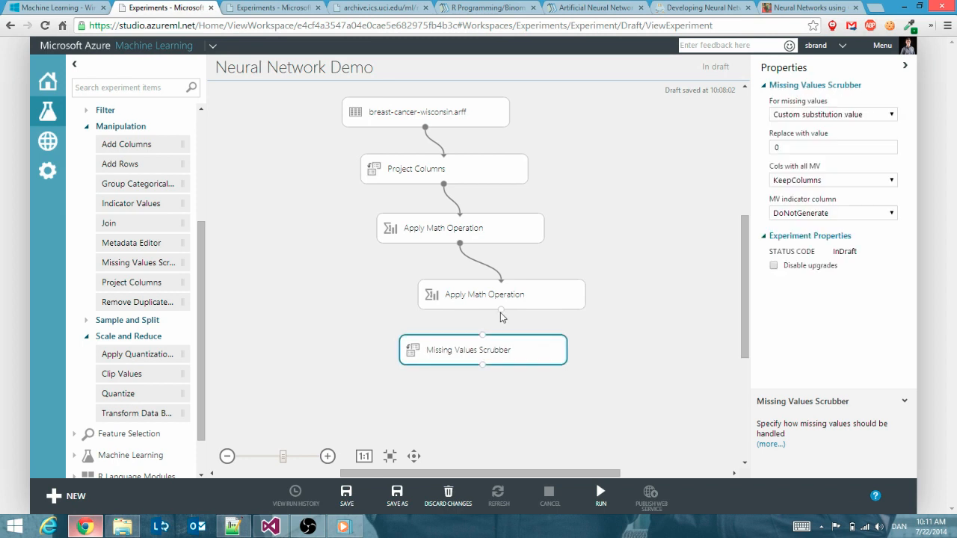
{"action": "left_click_drag", "start_coordinate": [501, 310], "coordinate": [486, 347]}
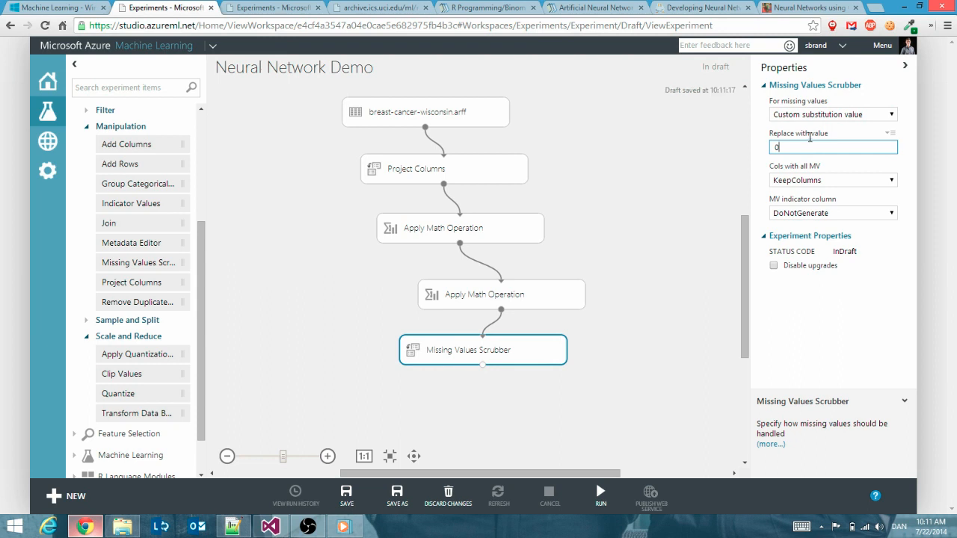
{"action": "left_click", "coordinate": [815, 118]}
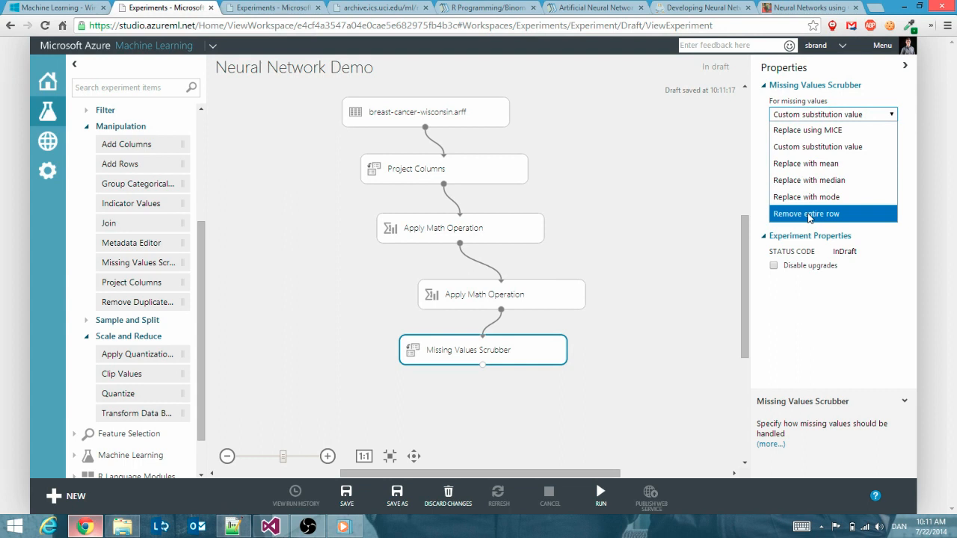
{"action": "left_click", "coordinate": [809, 215]}
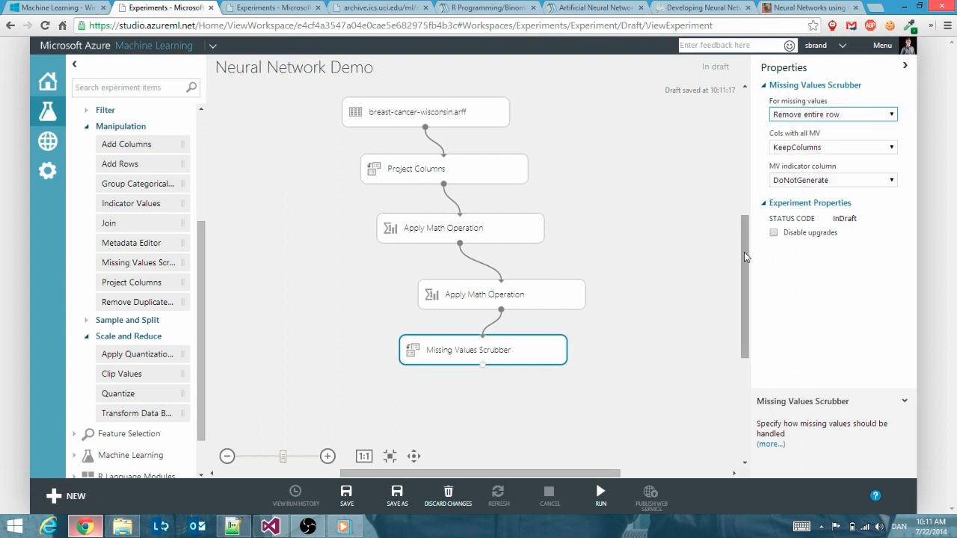
Look through the Sample and Split, Filter and Scale and Reduce modules for a normalization module, including a search for "transform"
{"action": "left_click_drag", "start_coordinate": [744, 252], "coordinate": [739, 308]}
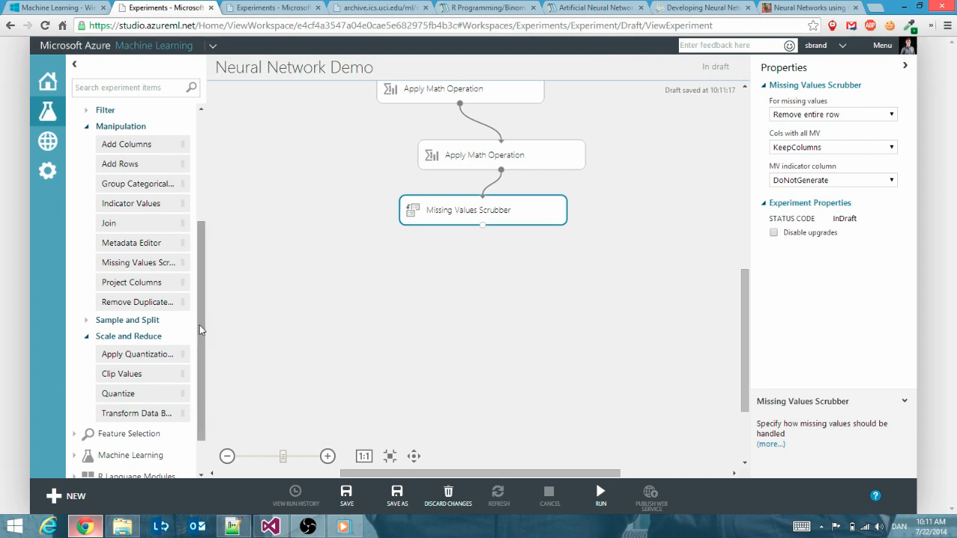
{"action": "left_click_drag", "start_coordinate": [199, 330], "coordinate": [200, 338]}
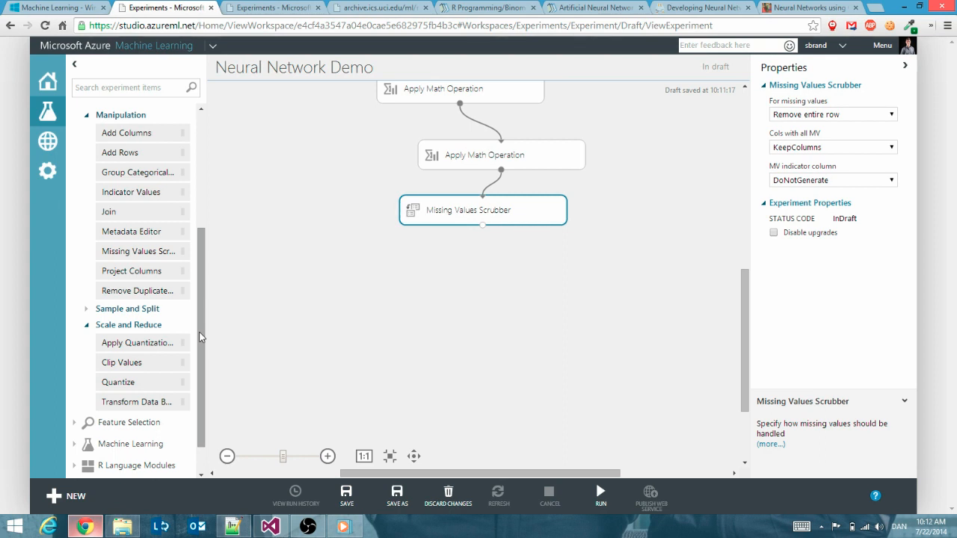
{"action": "left_click", "coordinate": [87, 310]}
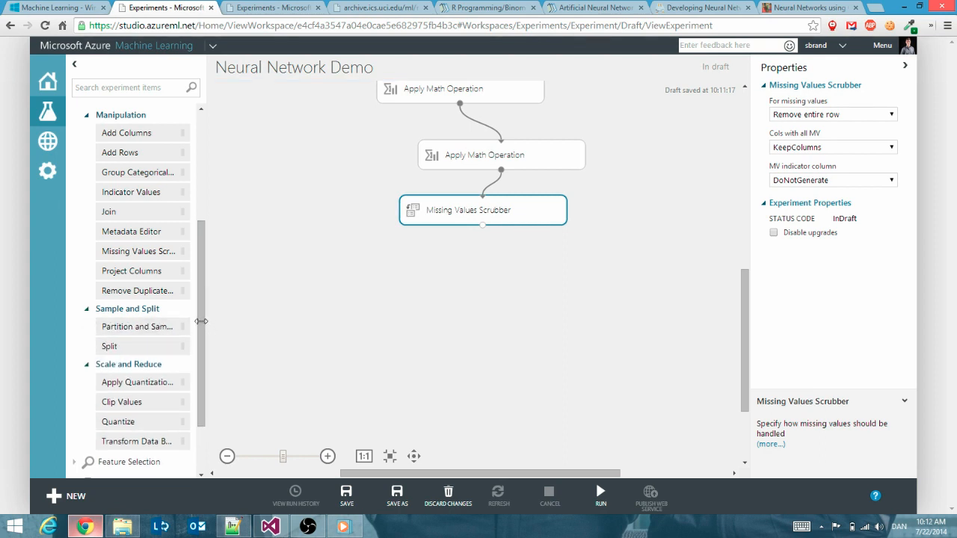
{"action": "scroll", "coordinate": [106, 217], "scroll_direction": "up", "scroll_amount": 3}
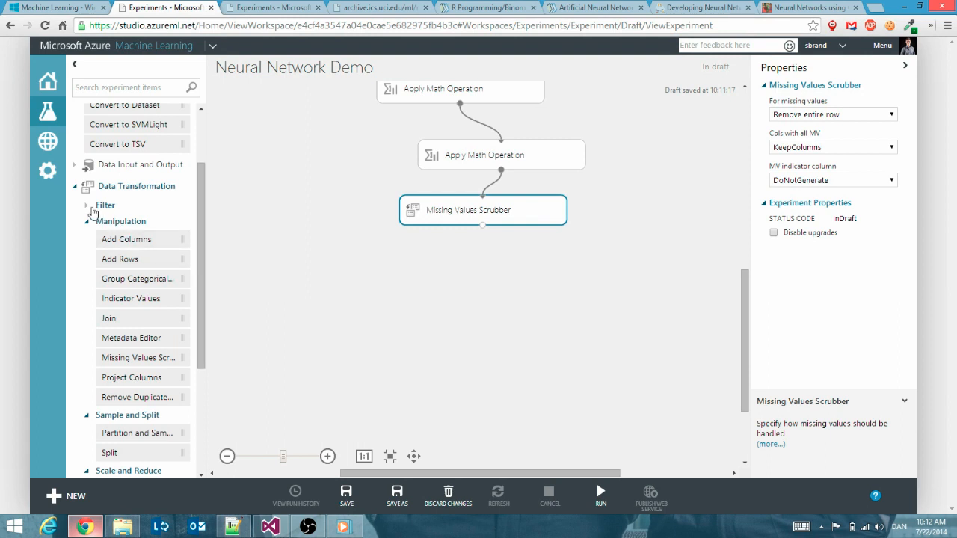
{"action": "left_click", "coordinate": [92, 209]}
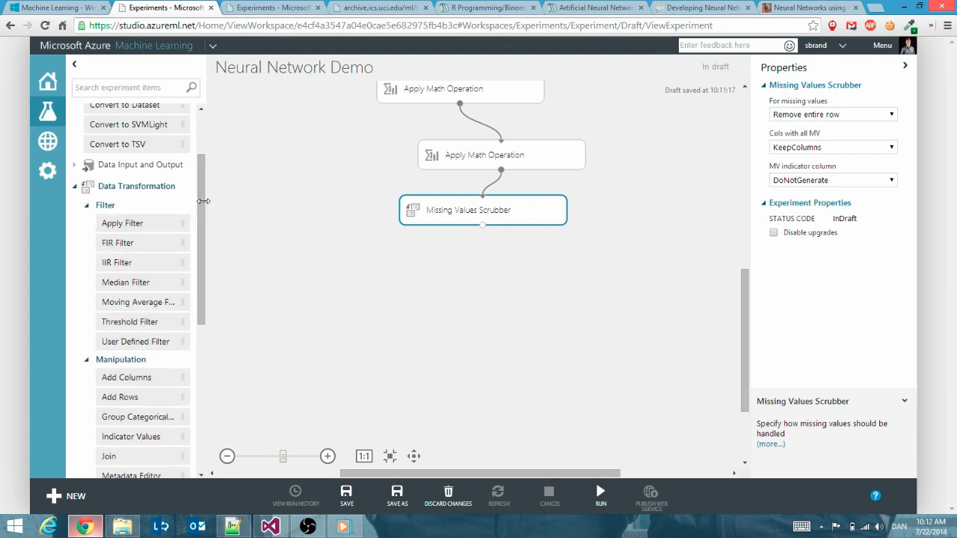
{"action": "left_click_drag", "start_coordinate": [199, 204], "coordinate": [188, 329]}
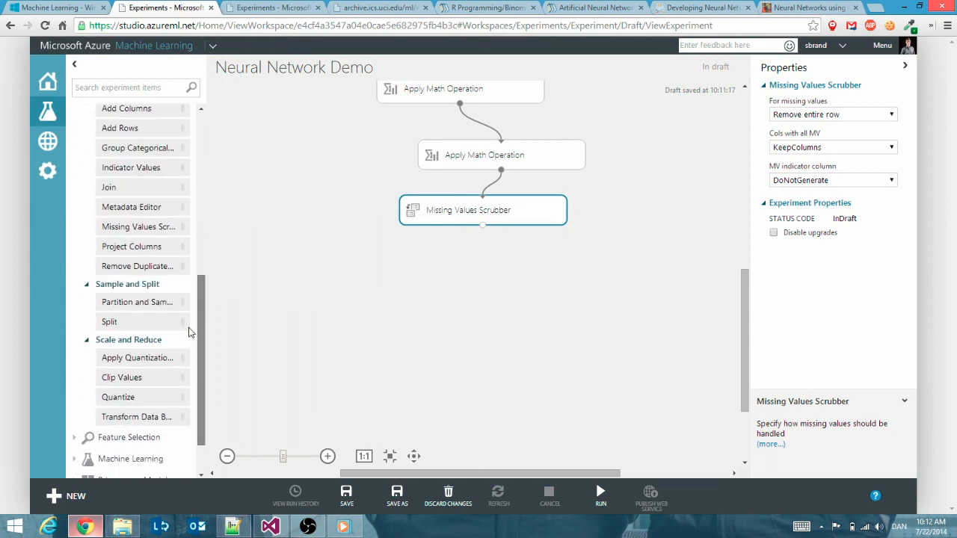
{"action": "left_click", "coordinate": [113, 88]}
{"action": "type", "text": "transform"}
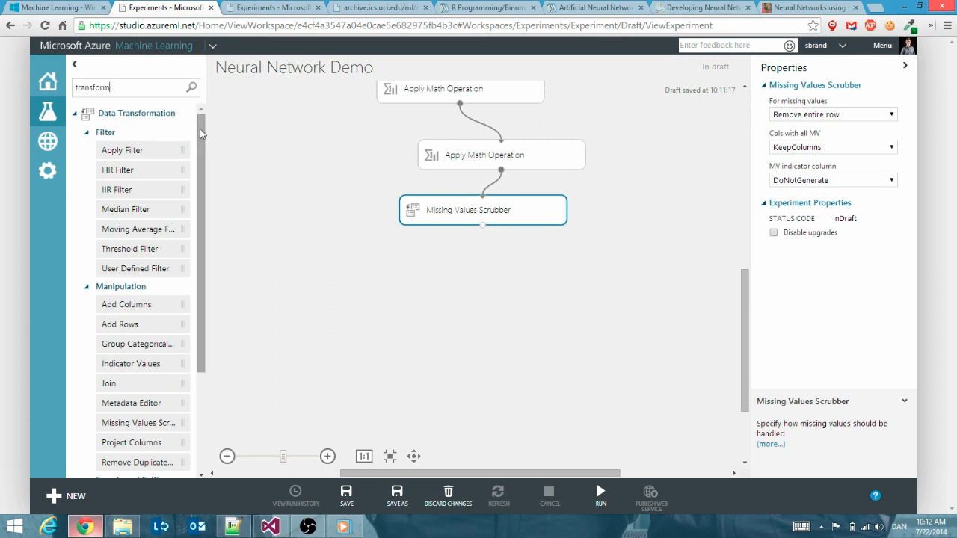
{"action": "mouse_move", "coordinate": [201, 133]}
{"action": "left_mouse_down"}
{"action": "mouse_move", "coordinate": [202, 196]}
{"action": "mouse_move", "coordinate": [199, 130]}
{"action": "left_mouse_up"}
Search the experiment items for "normaliza", and shorten the search term to "norm"
{"action": "key", "text": "BackSpace"}
{"action": "key", "text": "BackSpace"}
{"action": "key", "text": "BackSpace"}
{"action": "key", "text": "BackSpace"}
{"action": "key", "text": "BackSpace"}
{"action": "key", "text": "BackSpace"}
{"action": "key", "text": "BackSpace"}
{"action": "key", "text": "BackSpace"}
{"action": "key", "text": "BackSpace"}
{"action": "type", "text": "normaliza"}
{"action": "key", "text": "BackSpace"}
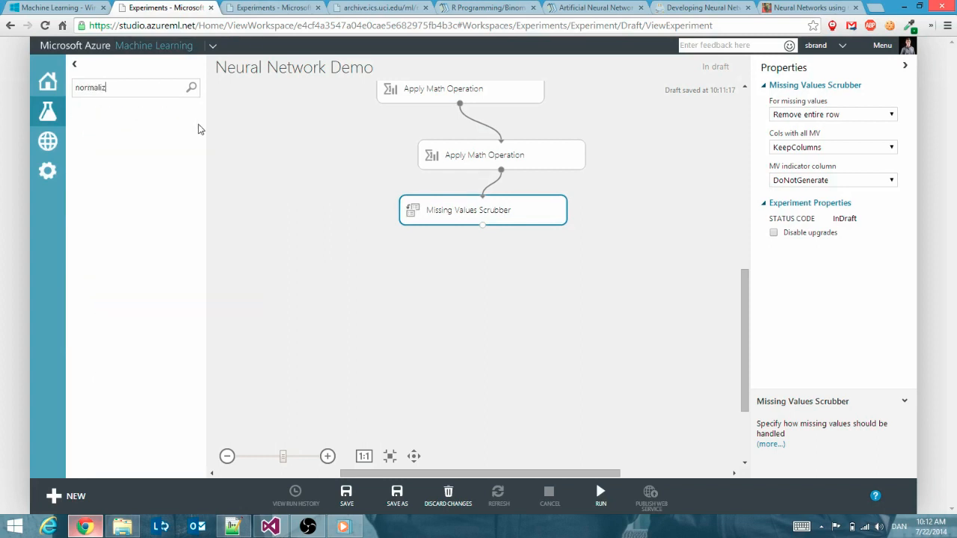
{"action": "key", "text": "BackSpace"}
{"action": "key", "text": "BackSpace"}
{"action": "key", "text": "BackSpace"}
Check the Wisconsin Breast Cancer Model experiment for its scaling module, and add Transform Data By Scaling to Neural Network Demo, fed by the Missing Values Scrubber
{"action": "left_click", "coordinate": [243, 8]}
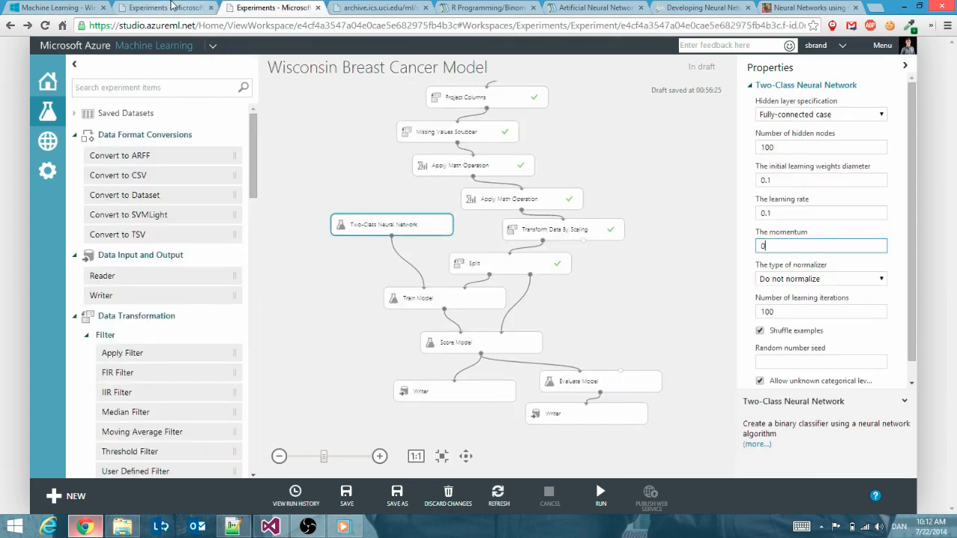
{"action": "left_click", "coordinate": [172, 5]}
{"action": "left_click_drag", "start_coordinate": [111, 91], "coordinate": [32, 93]}
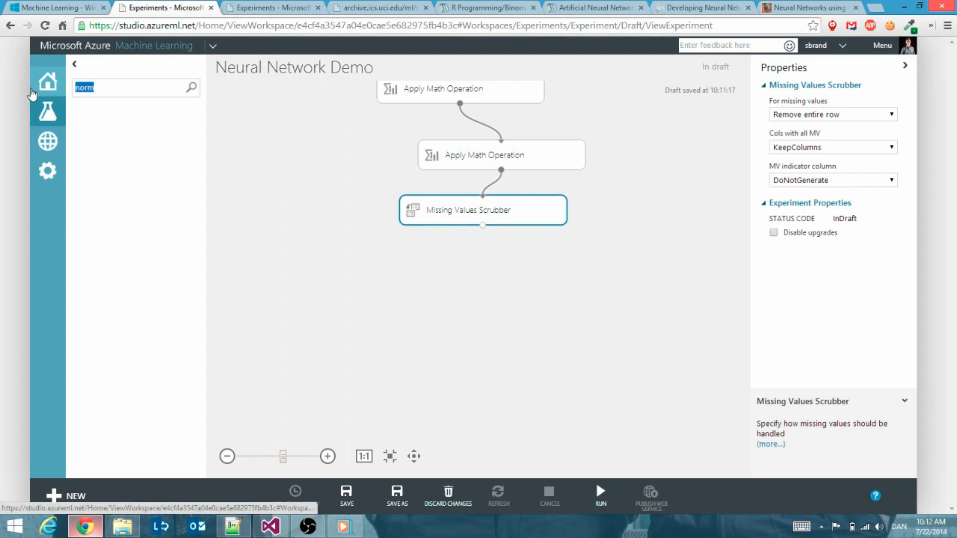
{"action": "type", "text": "transform data"}
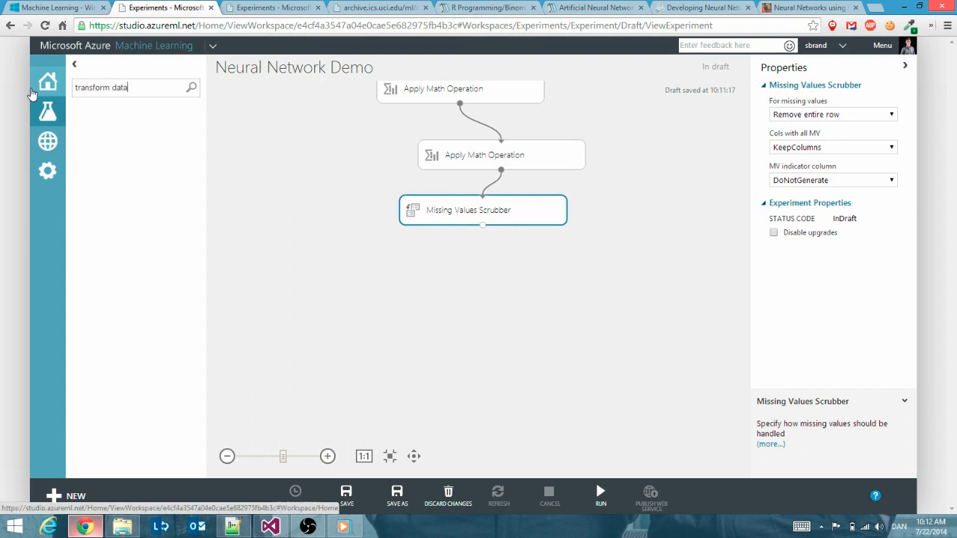
{"action": "key", "text": "Return"}
{"action": "left_click_drag", "start_coordinate": [128, 149], "coordinate": [466, 280]}
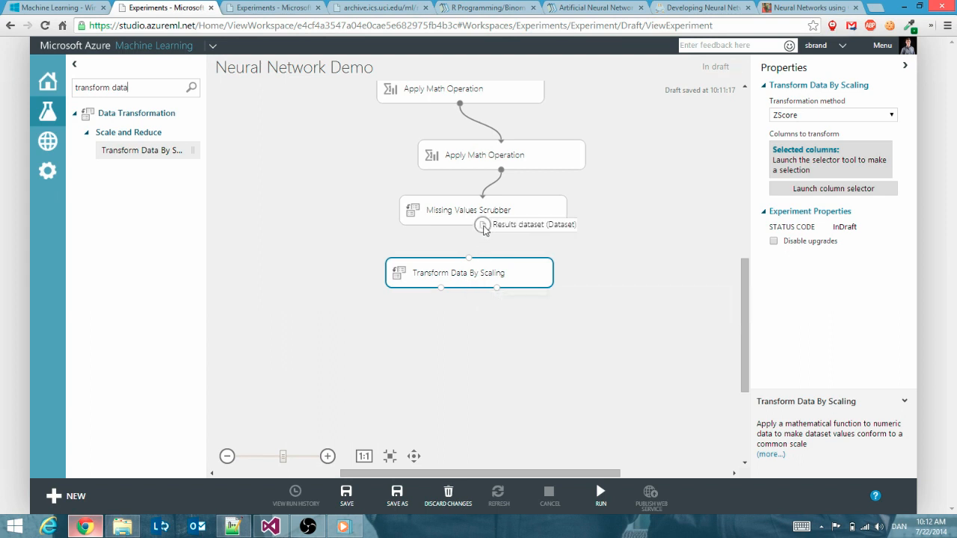
{"action": "left_click_drag", "start_coordinate": [483, 225], "coordinate": [471, 260]}
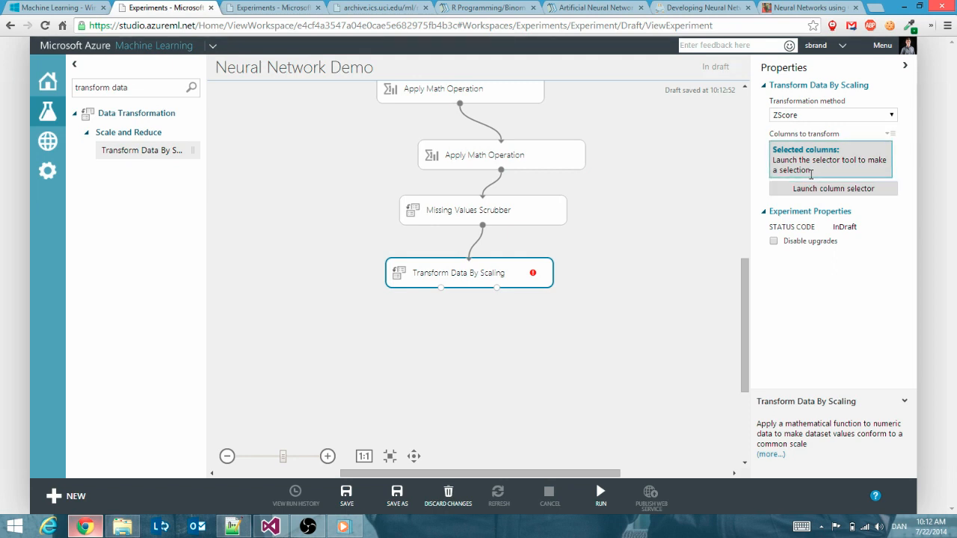
Set Transform Data By Scaling to process all columns except the column named class
{"action": "left_click", "coordinate": [833, 189]}
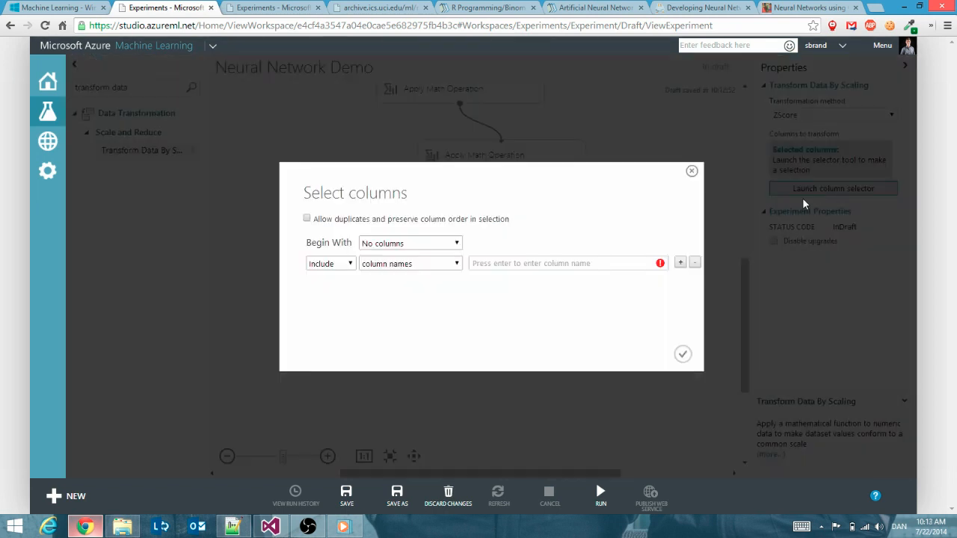
{"action": "left_click", "coordinate": [386, 245]}
{"action": "left_click", "coordinate": [387, 261]}
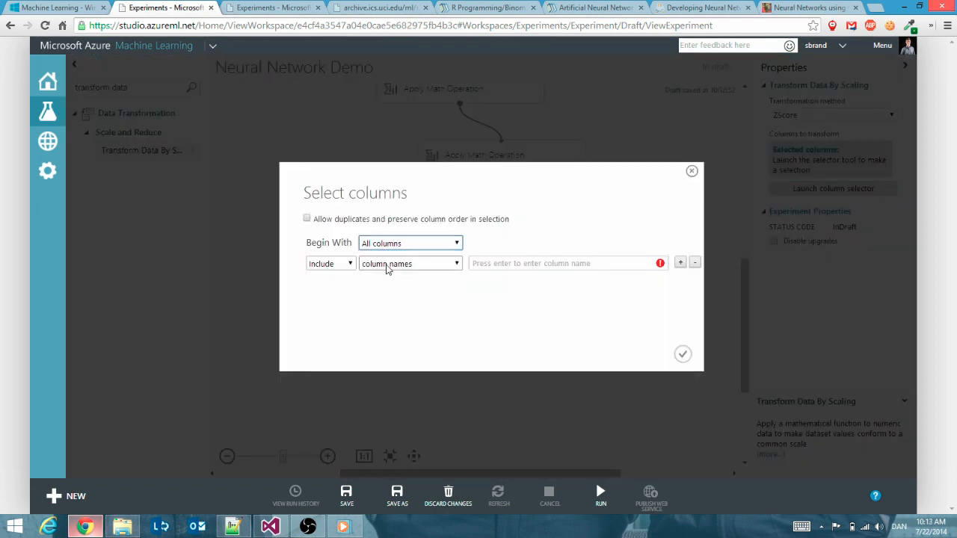
{"action": "left_click", "coordinate": [342, 267]}
{"action": "left_click", "coordinate": [329, 297]}
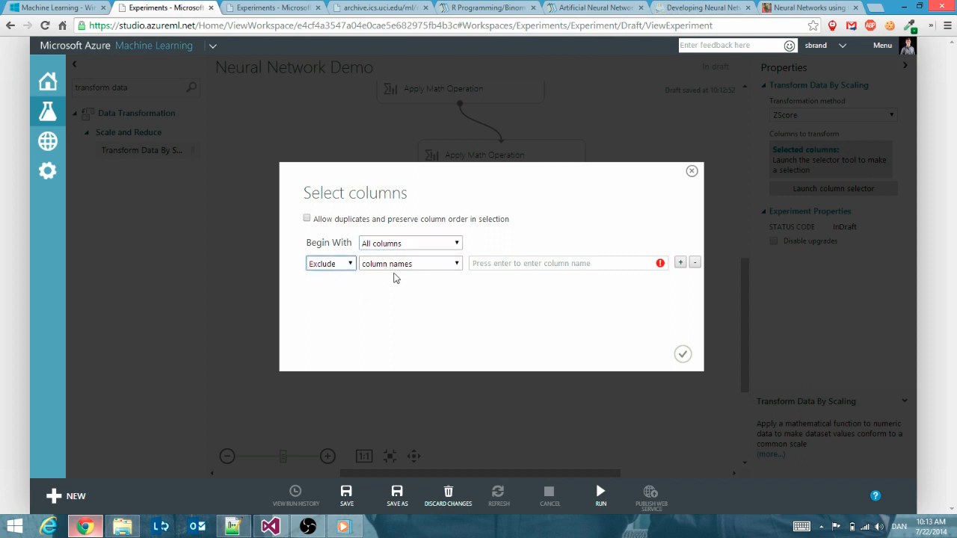
{"action": "left_click", "coordinate": [392, 266]}
{"action": "left_click", "coordinate": [387, 280]}
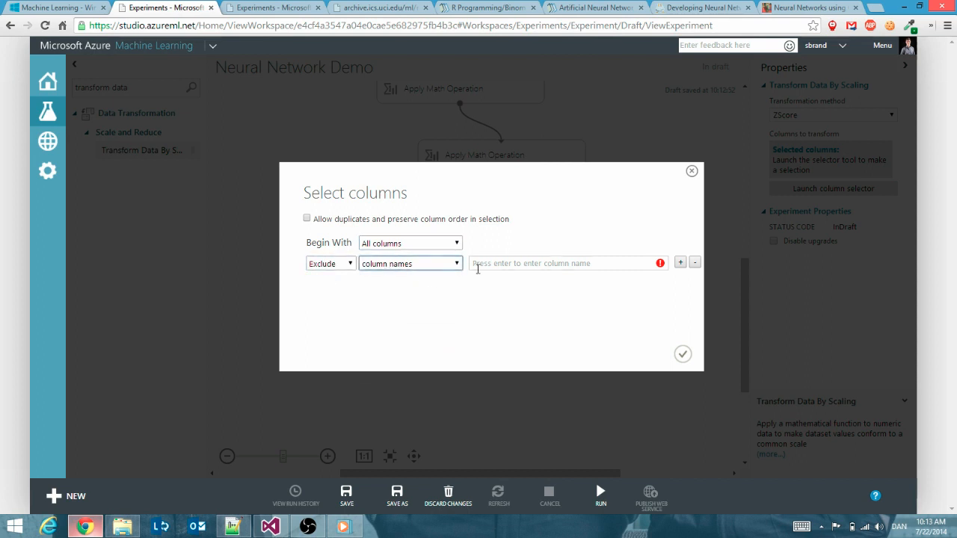
{"action": "left_click", "coordinate": [491, 263]}
{"action": "type", "text": "class"}
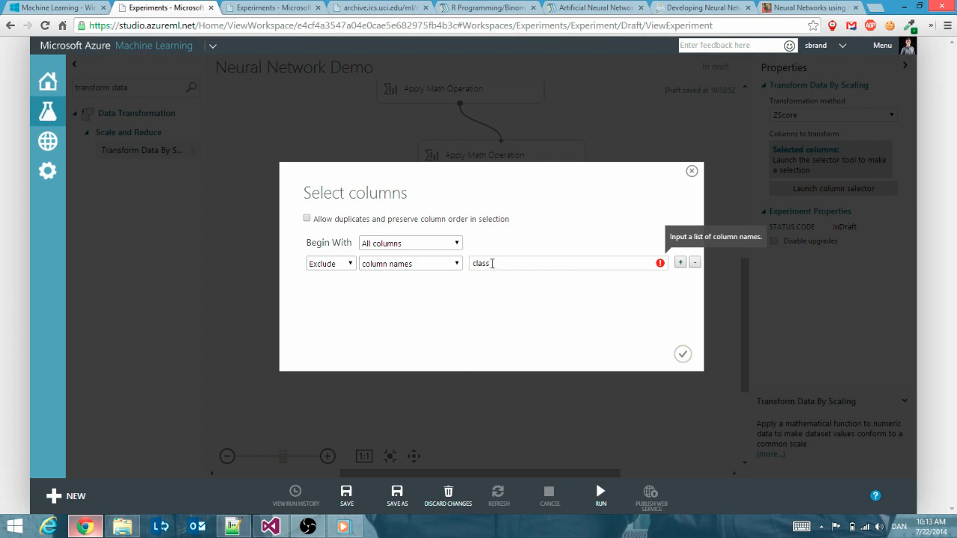
{"action": "left_click", "coordinate": [685, 355]}
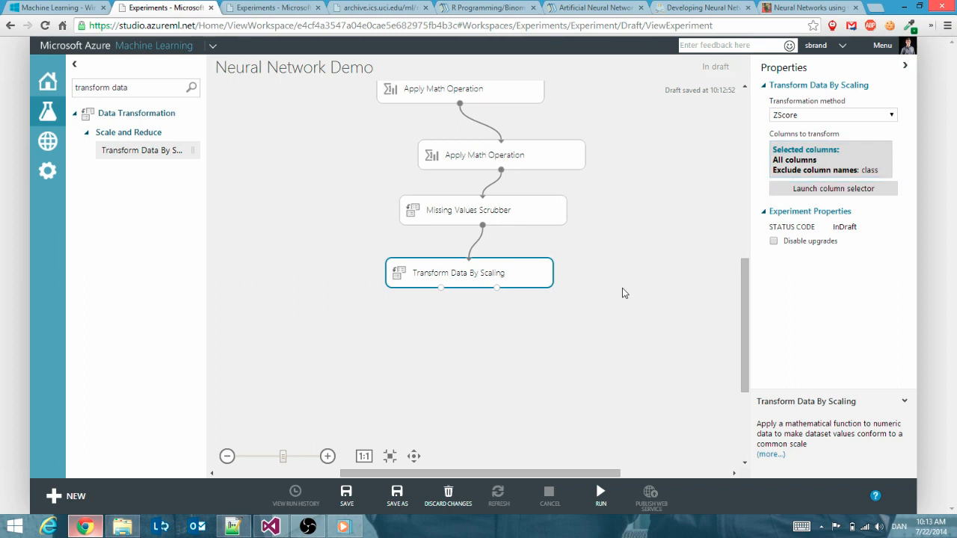
Clear the module search, collapse the dataset and data preparation categories, and expand the classification models under Machine Learning, Initialize Model
{"action": "left_click_drag", "start_coordinate": [742, 280], "coordinate": [743, 235]}
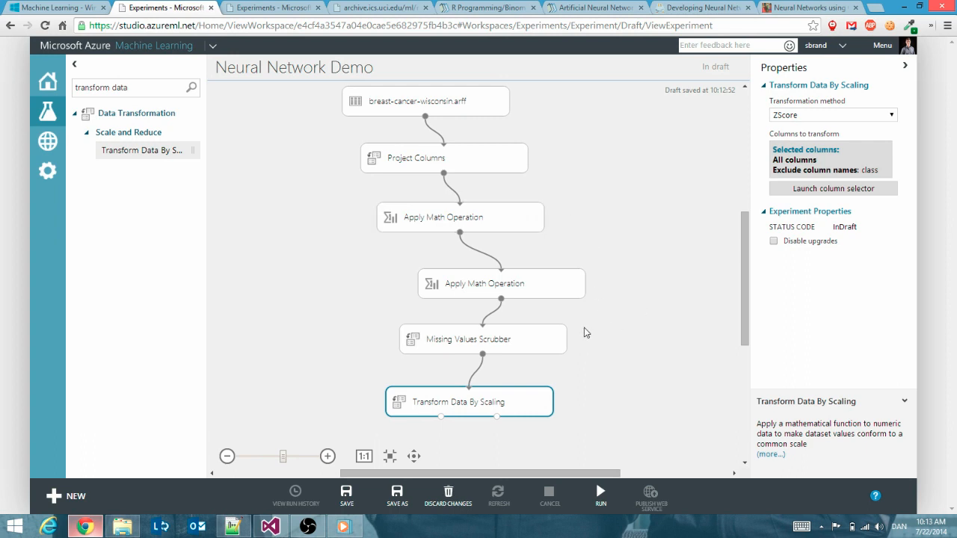
{"action": "left_click_drag", "start_coordinate": [743, 277], "coordinate": [734, 333]}
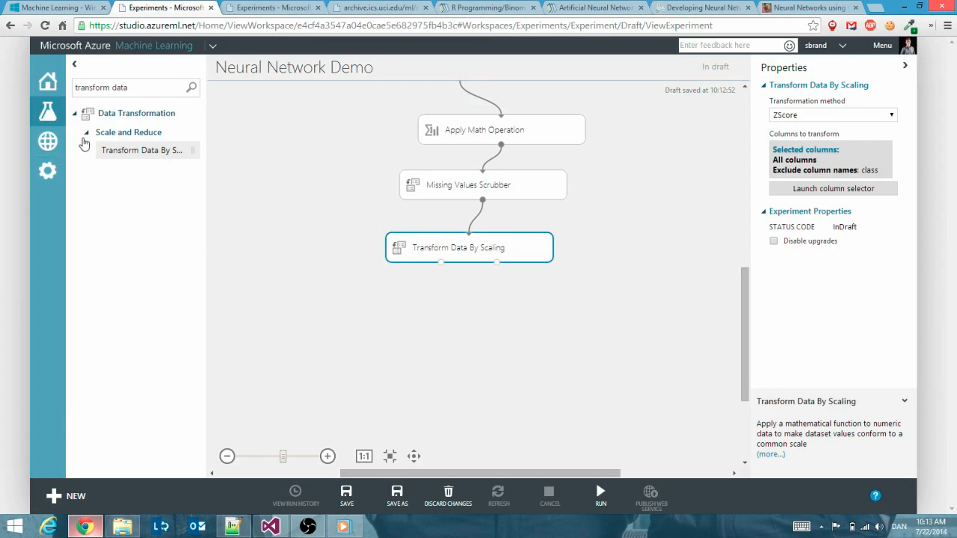
{"action": "left_click_drag", "start_coordinate": [133, 87], "coordinate": [72, 88]}
{"action": "key", "text": "BackSpace"}
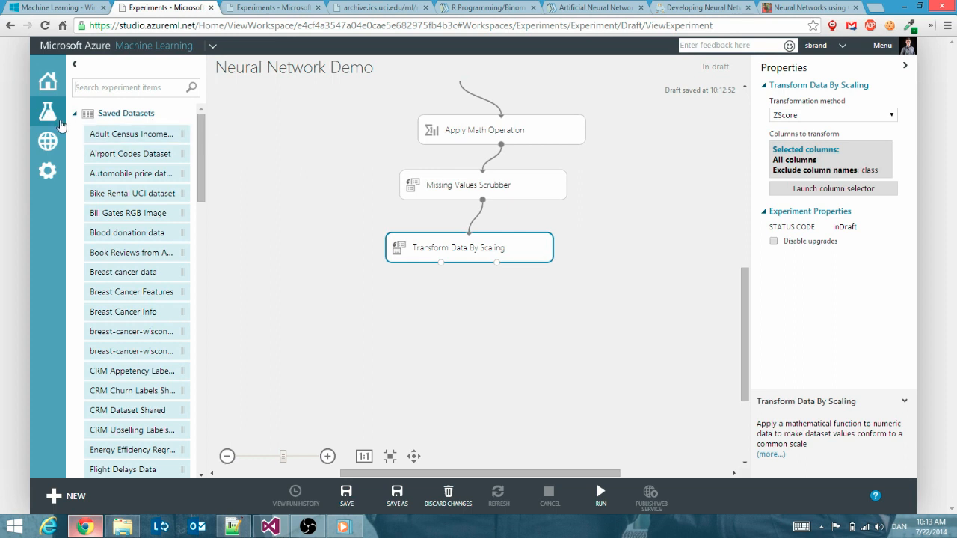
{"action": "left_click", "coordinate": [75, 114]}
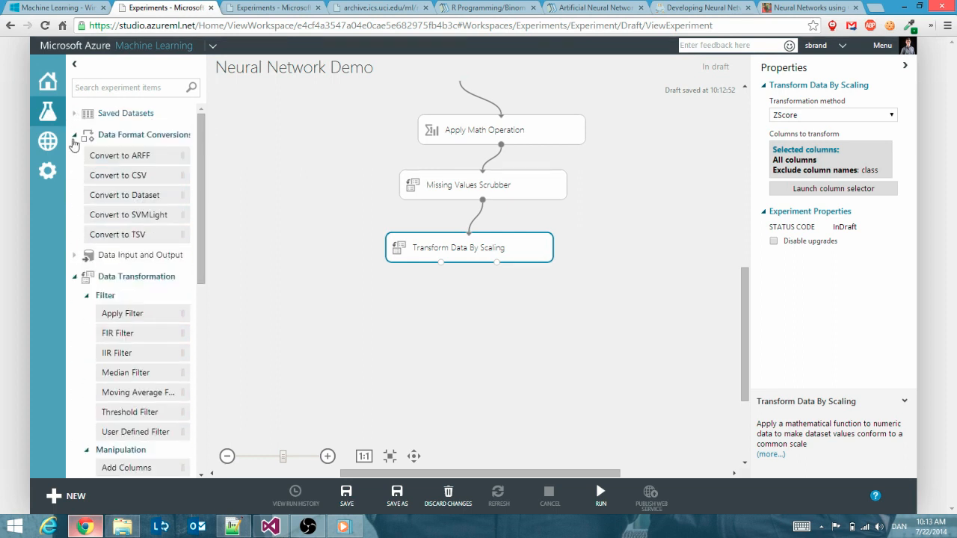
{"action": "left_click", "coordinate": [74, 135]}
{"action": "left_click", "coordinate": [75, 178]}
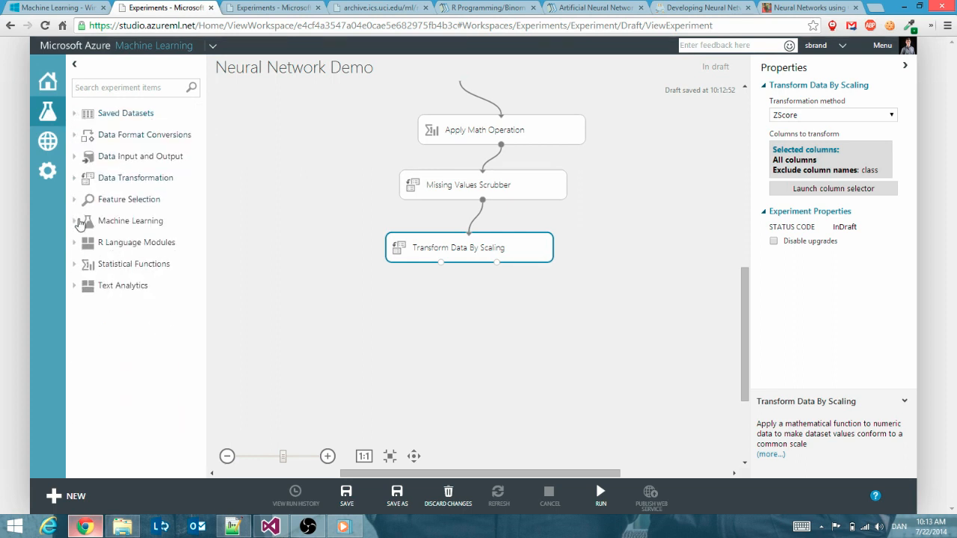
{"action": "left_click", "coordinate": [78, 222]}
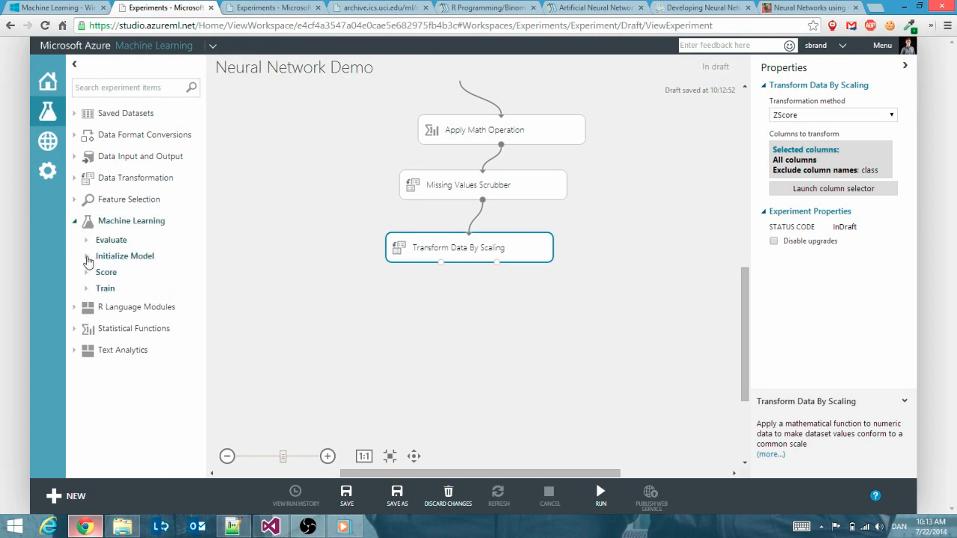
{"action": "left_click", "coordinate": [87, 258]}
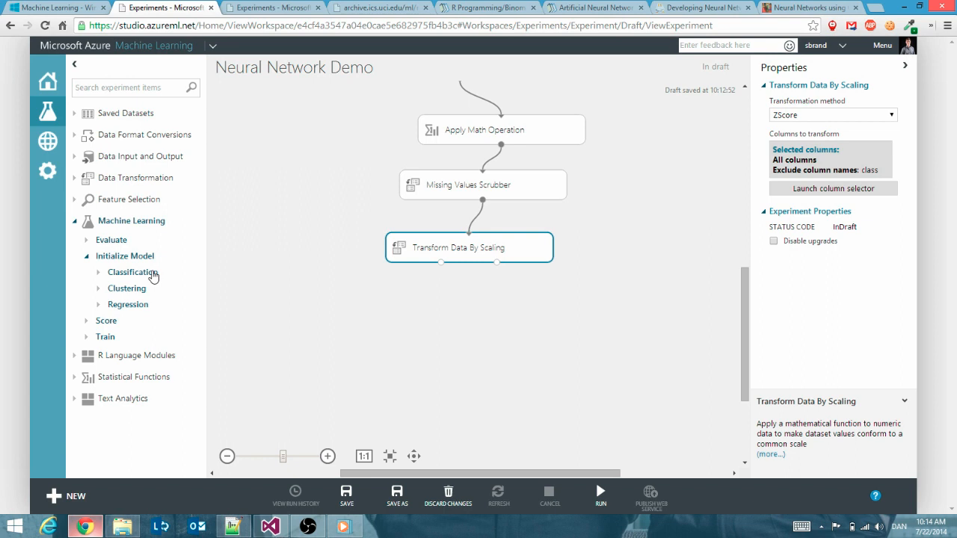
{"action": "left_click", "coordinate": [154, 274]}
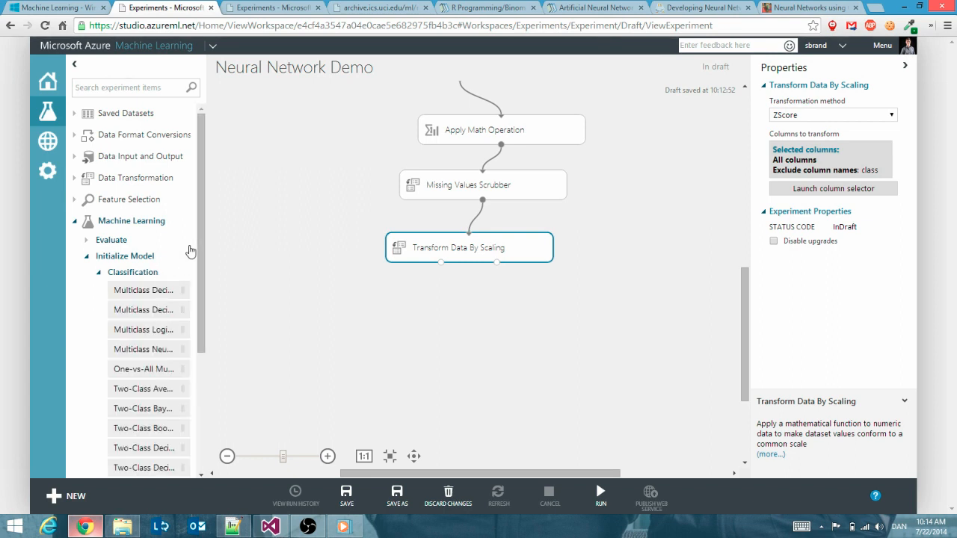
Widen the list of experiment items and add an unconnected Two-Class Logistic Regression module beside the Missing Values Scrubber
{"action": "left_click_drag", "start_coordinate": [204, 61], "coordinate": [275, 75]}
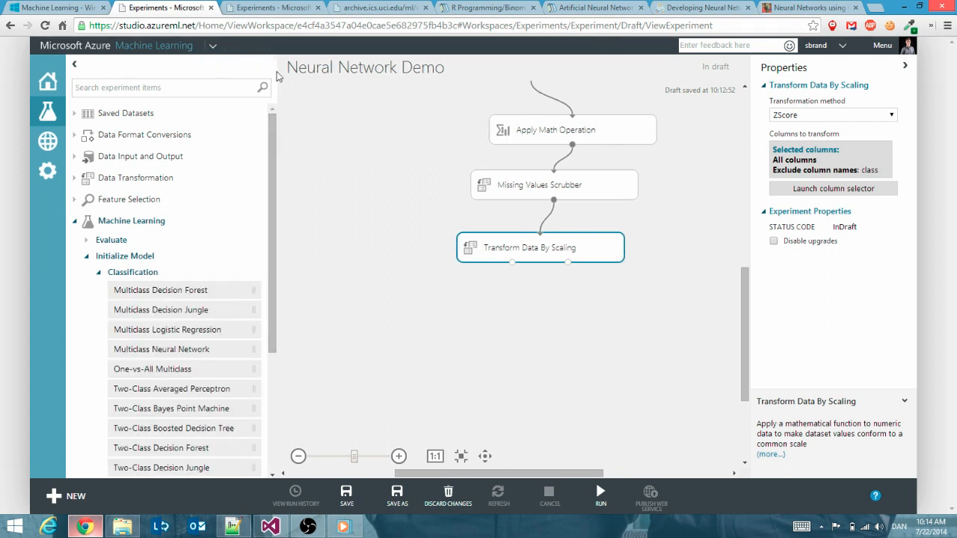
{"action": "left_click_drag", "start_coordinate": [271, 165], "coordinate": [249, 263]}
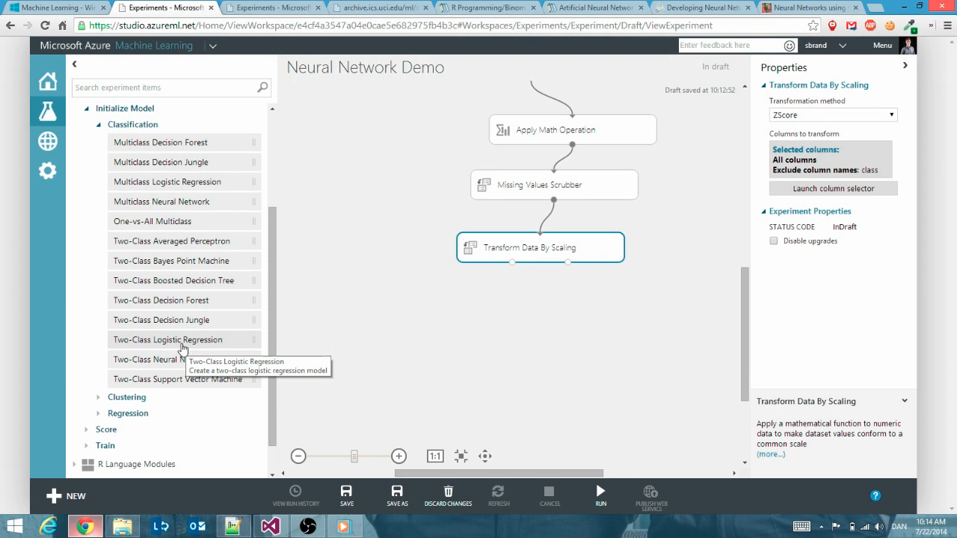
{"action": "left_click_drag", "start_coordinate": [151, 348], "coordinate": [352, 198]}
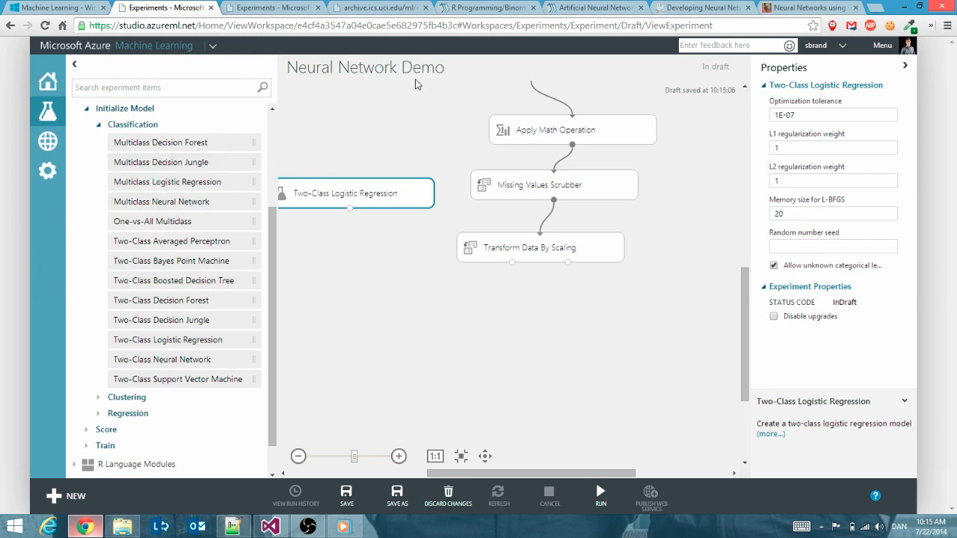
Examine the logit model description on the Wikibooks R Programming/Binomial Models page, and return to the Neural Network Demo experiment
{"action": "left_click", "coordinate": [468, 9]}
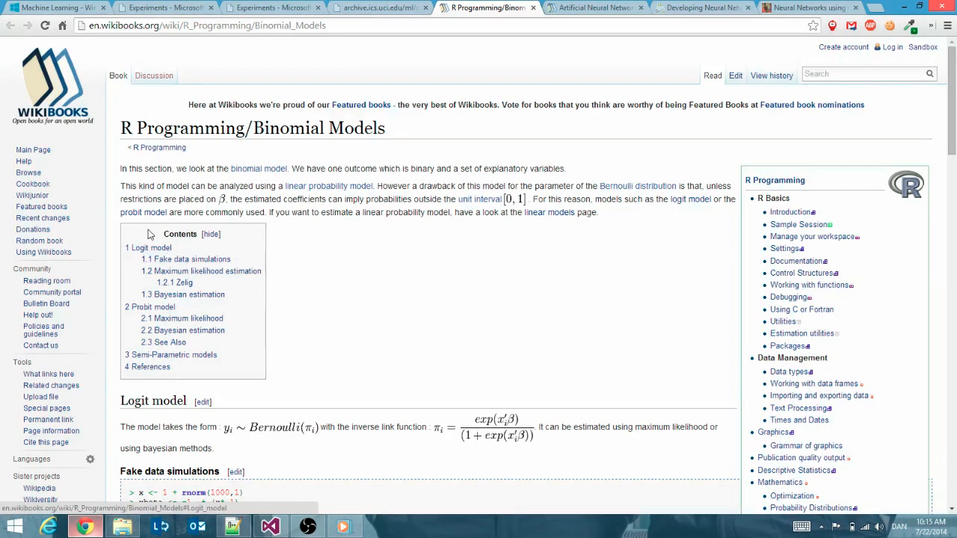
{"action": "scroll", "coordinate": [467, 245], "scroll_direction": "down", "scroll_amount": 1}
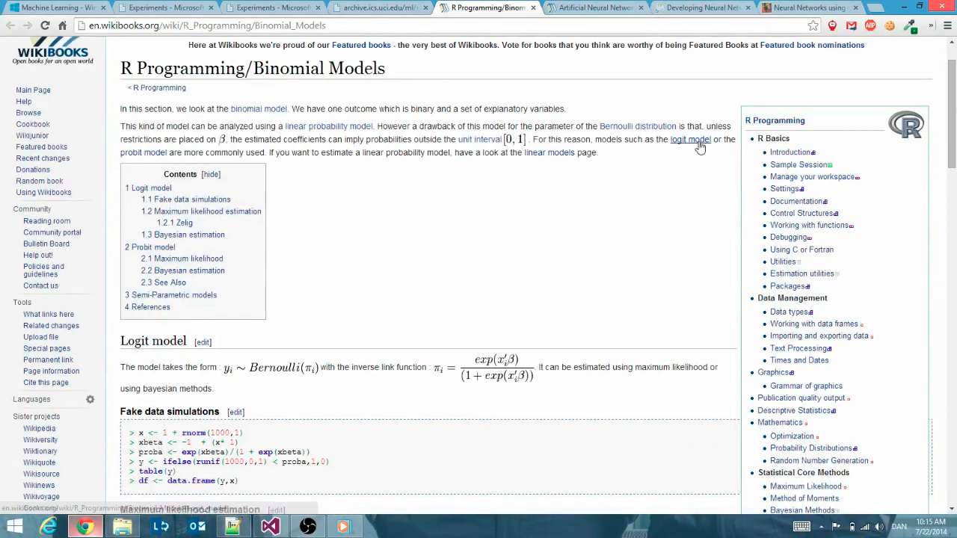
{"action": "left_click", "coordinate": [179, 10]}
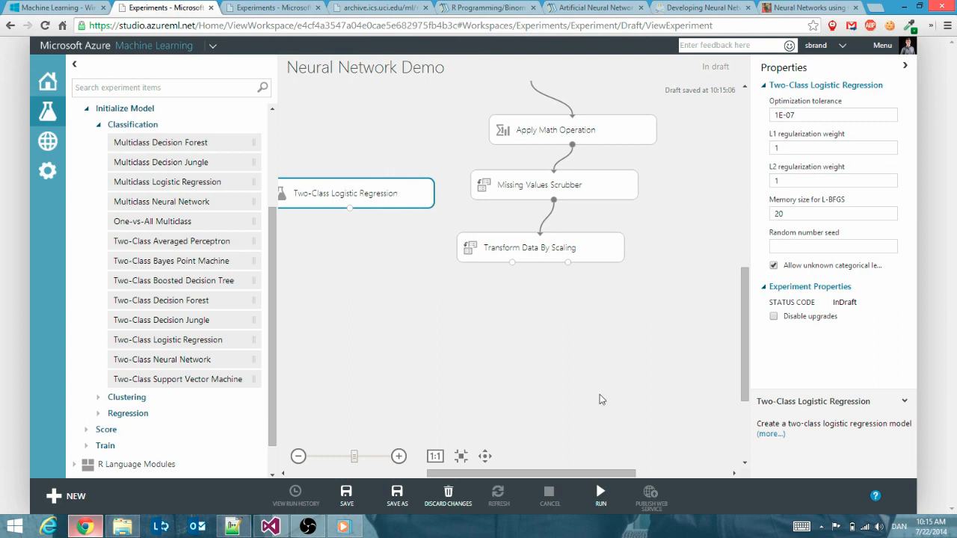
{"action": "left_click_drag", "start_coordinate": [489, 473], "coordinate": [455, 475]}
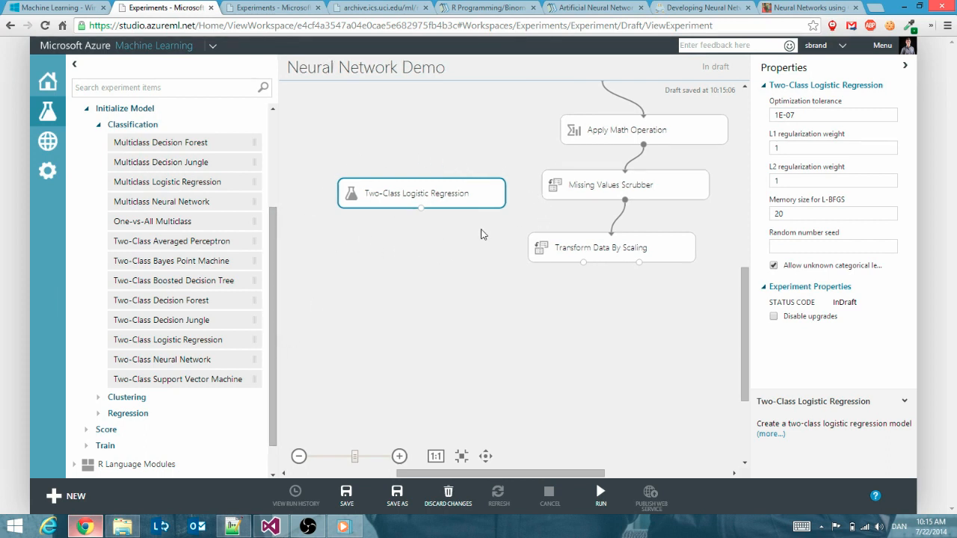
{"action": "left_click_drag", "start_coordinate": [270, 273], "coordinate": [271, 290]}
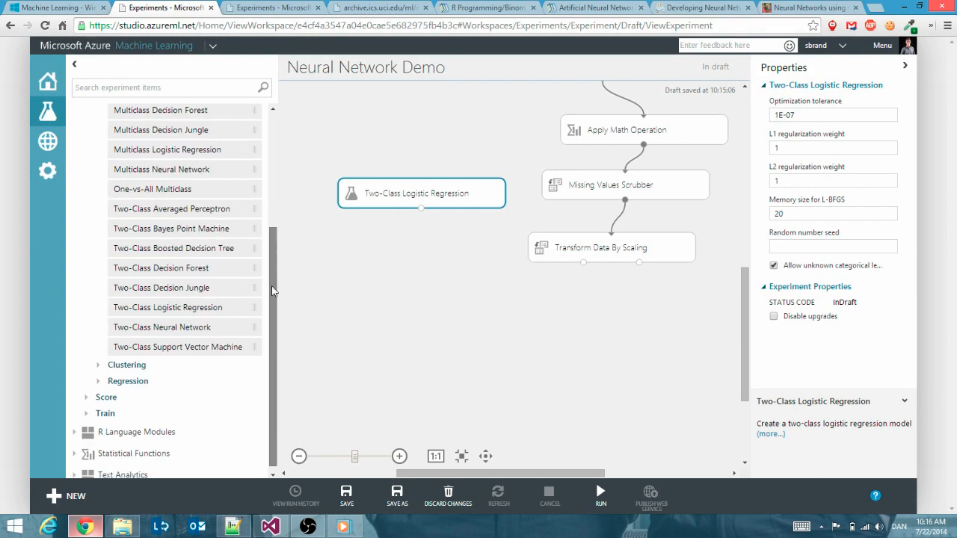
Add a Train Model module below Two-Class Logistic Regression and connect it to that model and to the transformed dataset of Transform Data By Scaling
{"action": "left_click", "coordinate": [105, 414]}
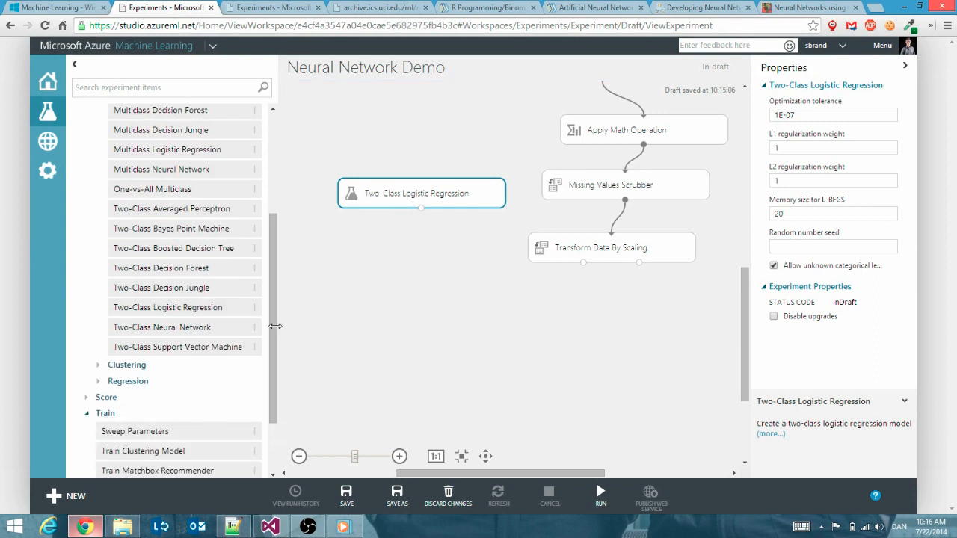
{"action": "scroll", "coordinate": [271, 324], "scroll_direction": "down", "scroll_amount": 2}
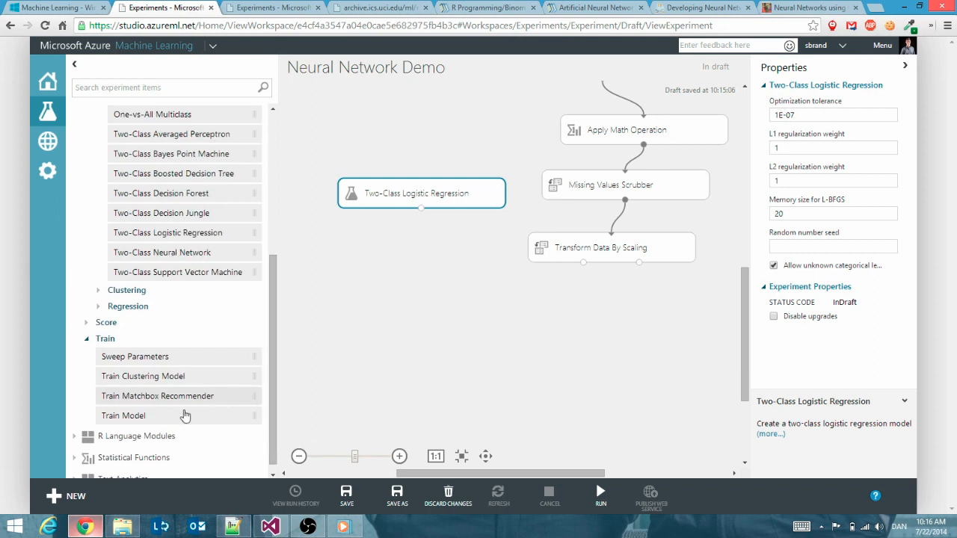
{"action": "left_click_drag", "start_coordinate": [170, 414], "coordinate": [535, 308]}
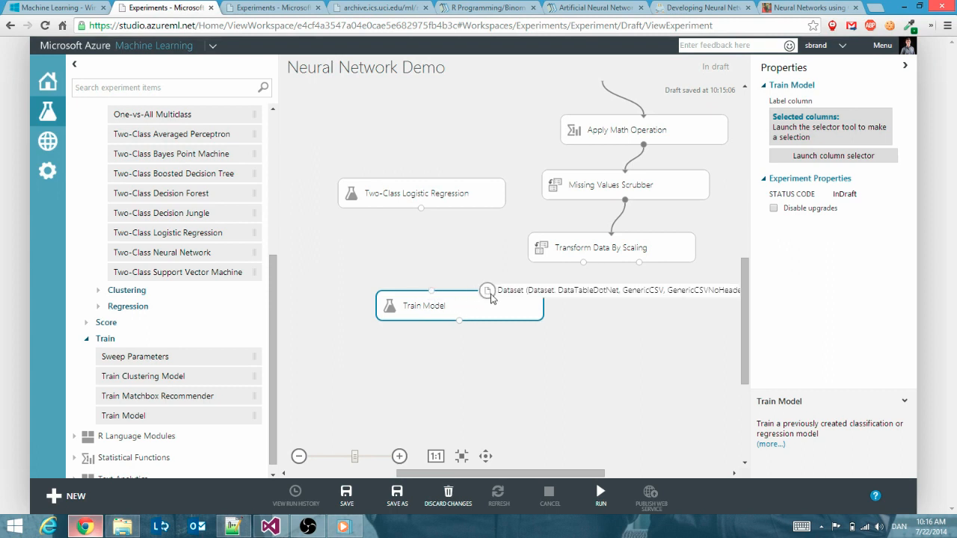
{"action": "left_click_drag", "start_coordinate": [421, 208], "coordinate": [440, 299]}
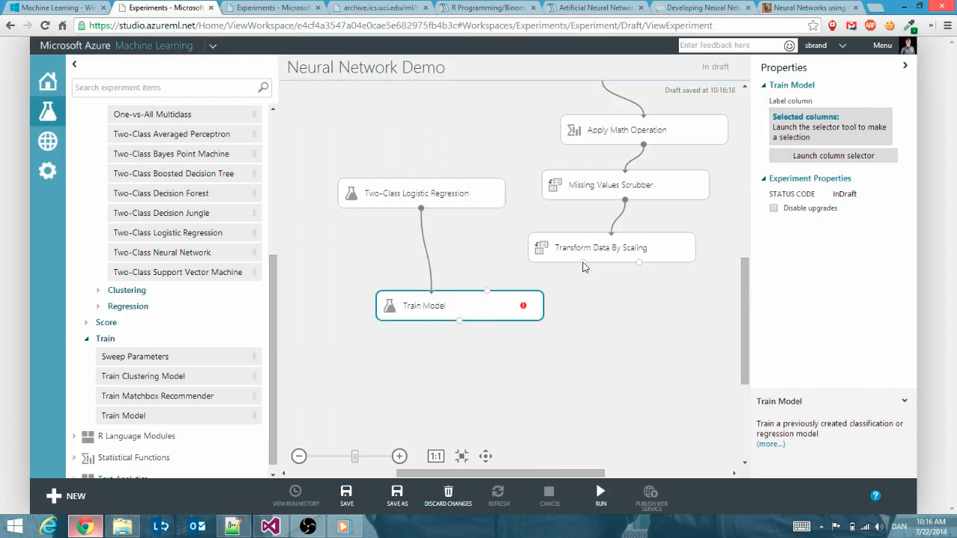
{"action": "left_click_drag", "start_coordinate": [583, 262], "coordinate": [486, 293]}
{"action": "left_click_drag", "start_coordinate": [583, 263], "coordinate": [495, 302]}
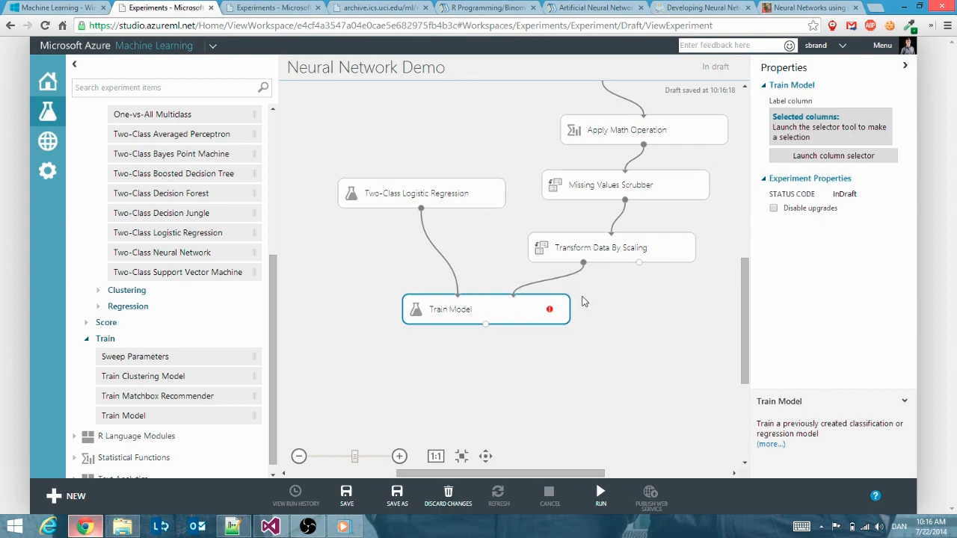
Set the label column of Train Model to the single column named class
{"action": "left_click", "coordinate": [838, 155]}
{"action": "left_click", "coordinate": [508, 229]}
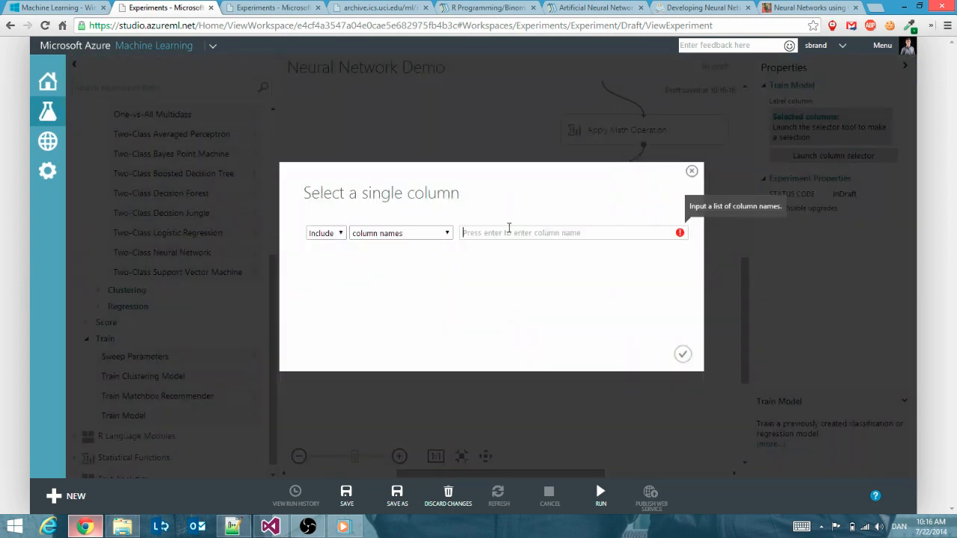
{"action": "type", "text": "class"}
{"action": "key", "text": "Return"}
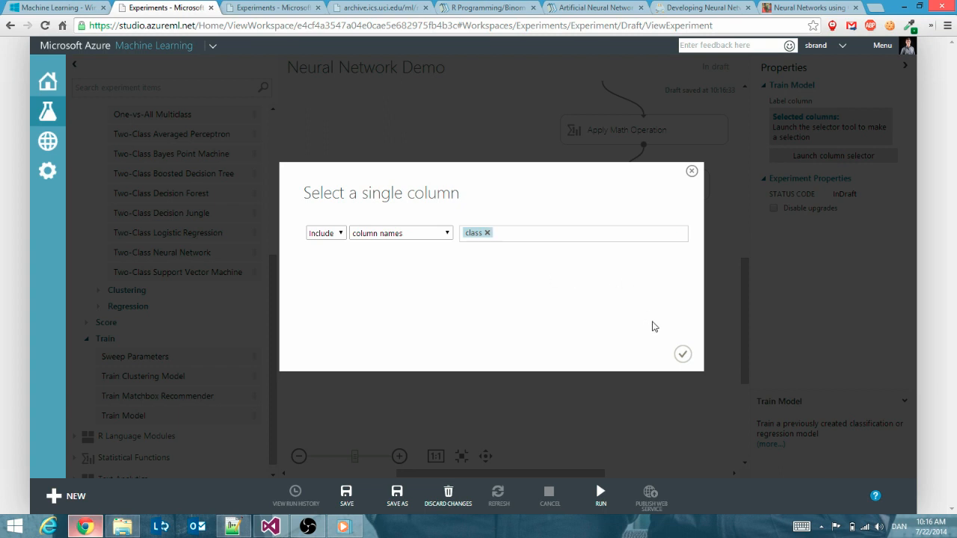
{"action": "left_click", "coordinate": [683, 356]}
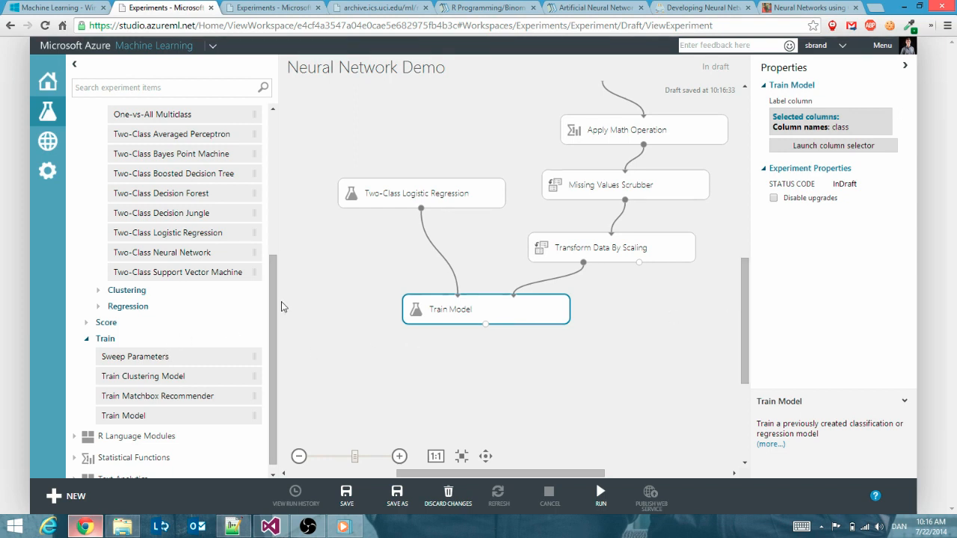
Add a Score Model module below Train Model and connect the trained model output to it
{"action": "mouse_move", "coordinate": [273, 301]}
{"action": "left_mouse_down"}
{"action": "mouse_move", "coordinate": [270, 290]}
{"action": "mouse_move", "coordinate": [265, 311]}
{"action": "left_mouse_up"}
{"action": "left_click", "coordinate": [86, 313]}
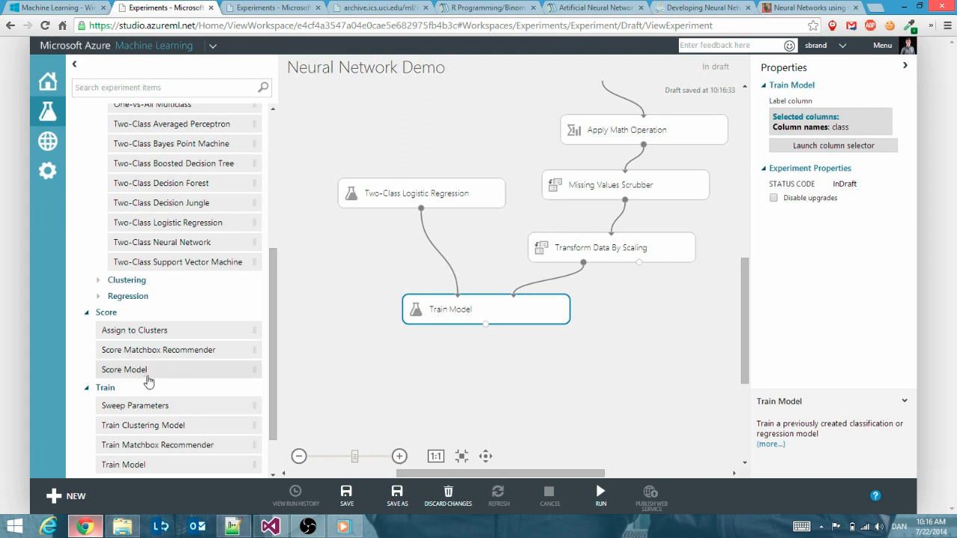
{"action": "left_click_drag", "start_coordinate": [143, 374], "coordinate": [545, 387]}
{"action": "left_click_drag", "start_coordinate": [743, 287], "coordinate": [743, 312]}
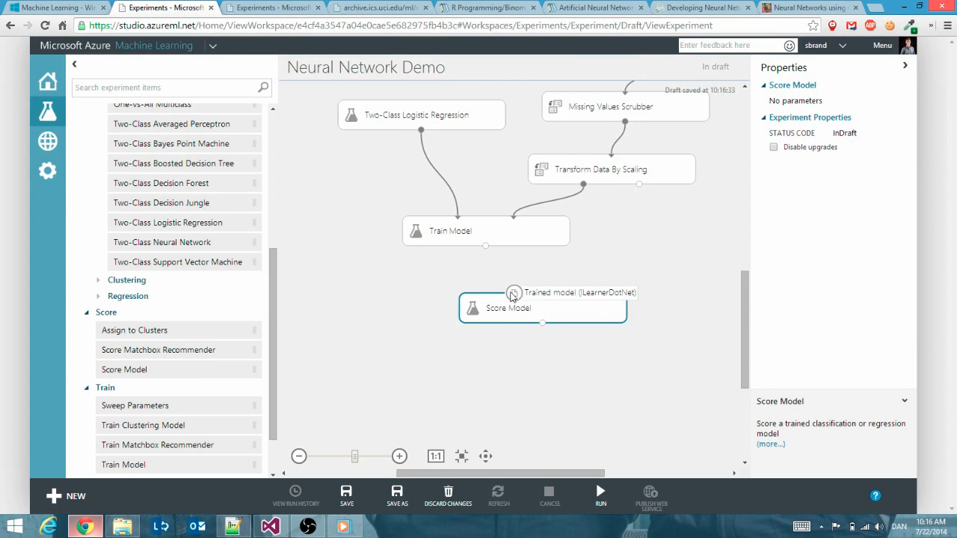
{"action": "left_click_drag", "start_coordinate": [486, 245], "coordinate": [522, 300]}
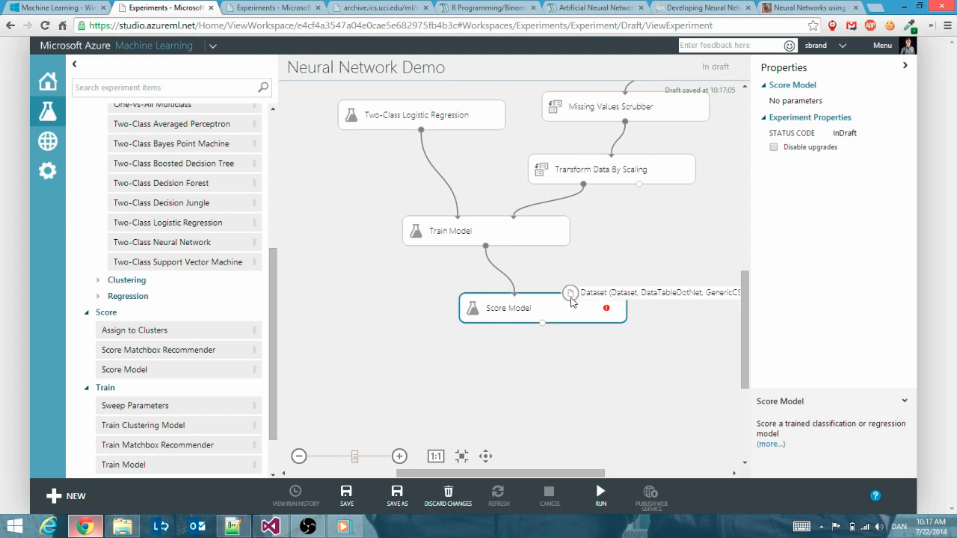
Move Train Model and Score Model down to make room, and delete the connection between Transform Data By Scaling and Train Model
{"action": "left_click_drag", "start_coordinate": [561, 476], "coordinate": [597, 476]}
{"action": "left_click_drag", "start_coordinate": [444, 241], "coordinate": [409, 267]}
{"action": "left_click_drag", "start_coordinate": [416, 307], "coordinate": [384, 325]}
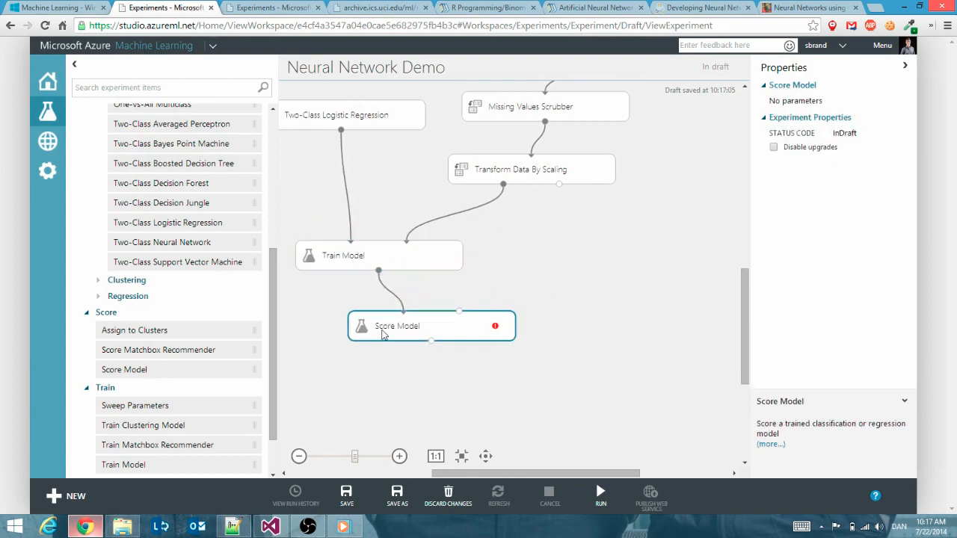
{"action": "left_click", "coordinate": [454, 220]}
{"action": "key", "text": "Delete"}
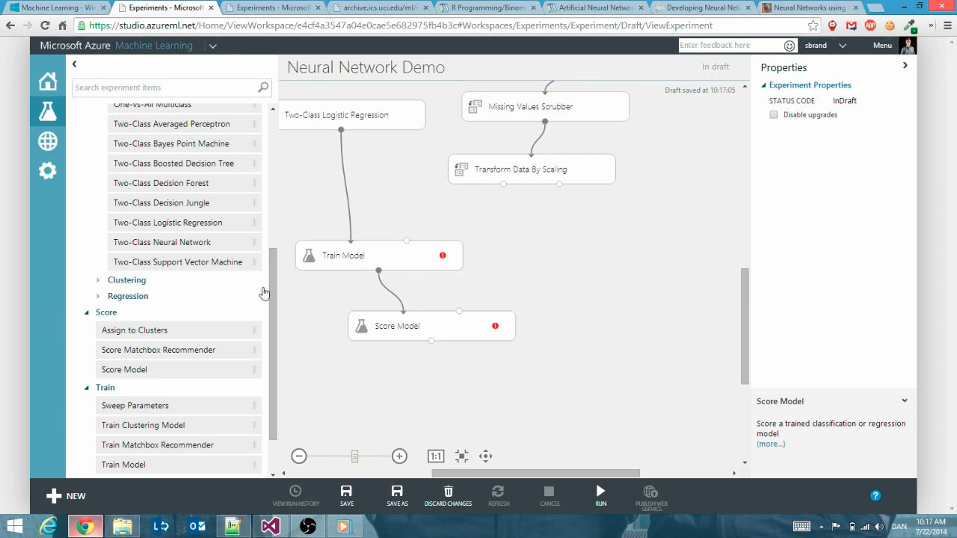
Add a Split module from Sample and Split below Transform Data By Scaling, and space Train Model and Score Model below it
{"action": "left_click_drag", "start_coordinate": [272, 287], "coordinate": [284, 229]}
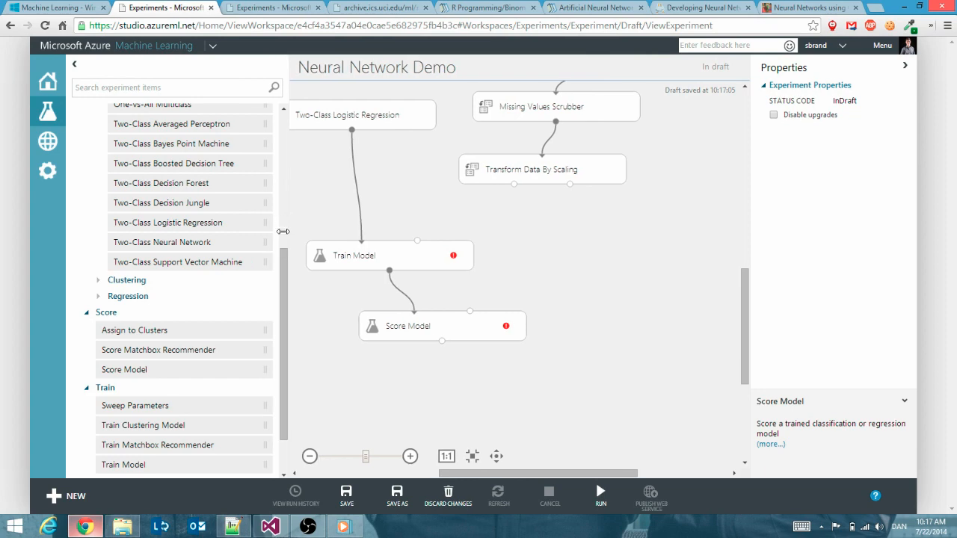
{"action": "left_click_drag", "start_coordinate": [284, 277], "coordinate": [276, 137]}
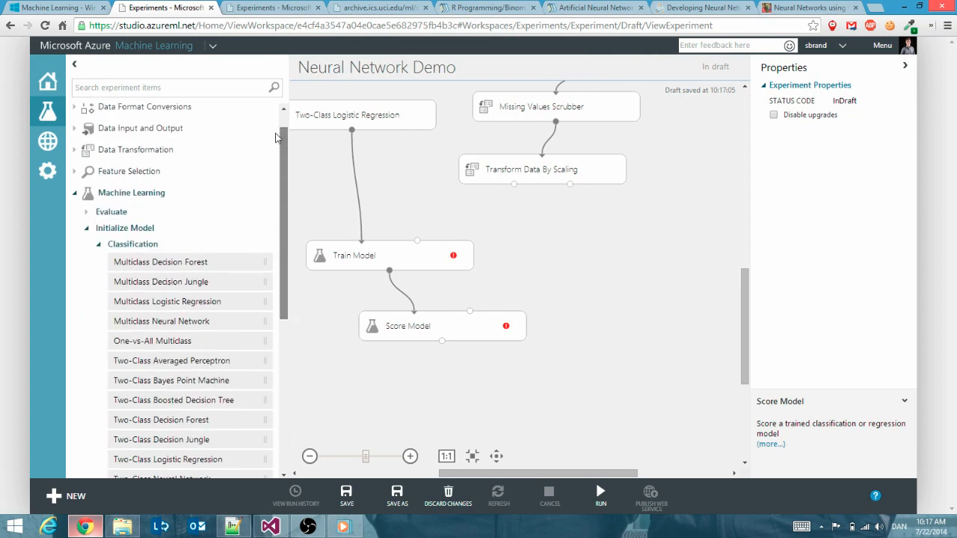
{"action": "left_click", "coordinate": [78, 151]}
{"action": "scroll", "coordinate": [153, 285], "scroll_direction": "down", "scroll_amount": 5}
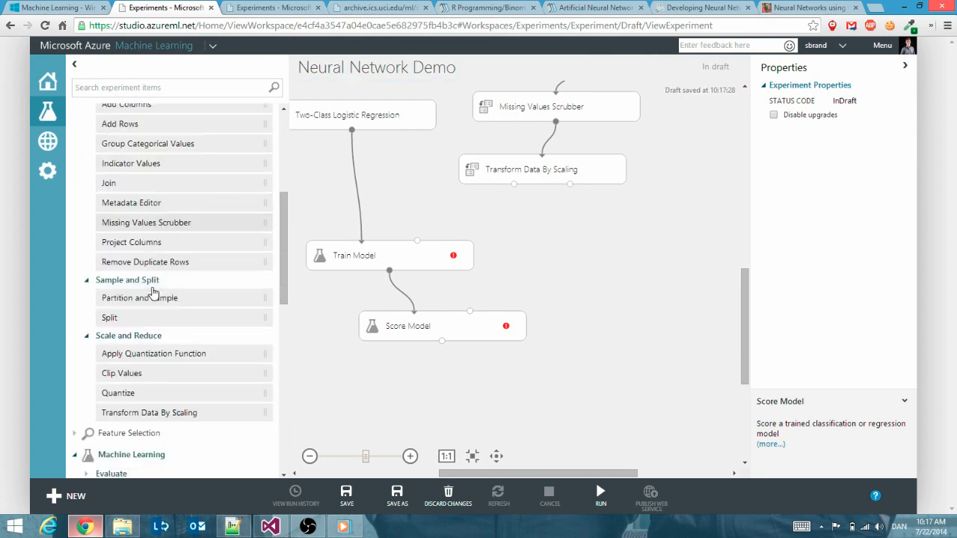
{"action": "left_click_drag", "start_coordinate": [346, 258], "coordinate": [523, 212]}
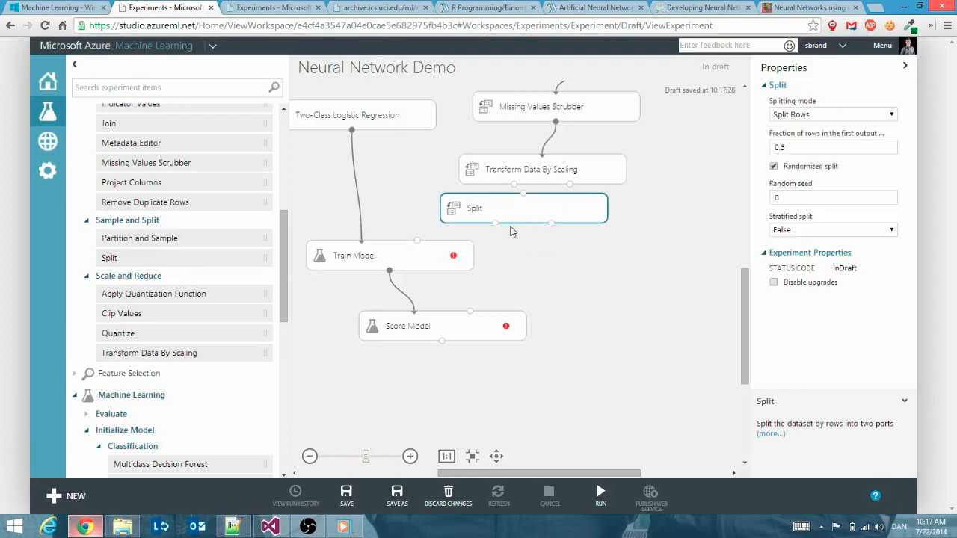
{"action": "left_click_drag", "start_coordinate": [408, 252], "coordinate": [393, 270]}
{"action": "left_click_drag", "start_coordinate": [394, 326], "coordinate": [391, 341]}
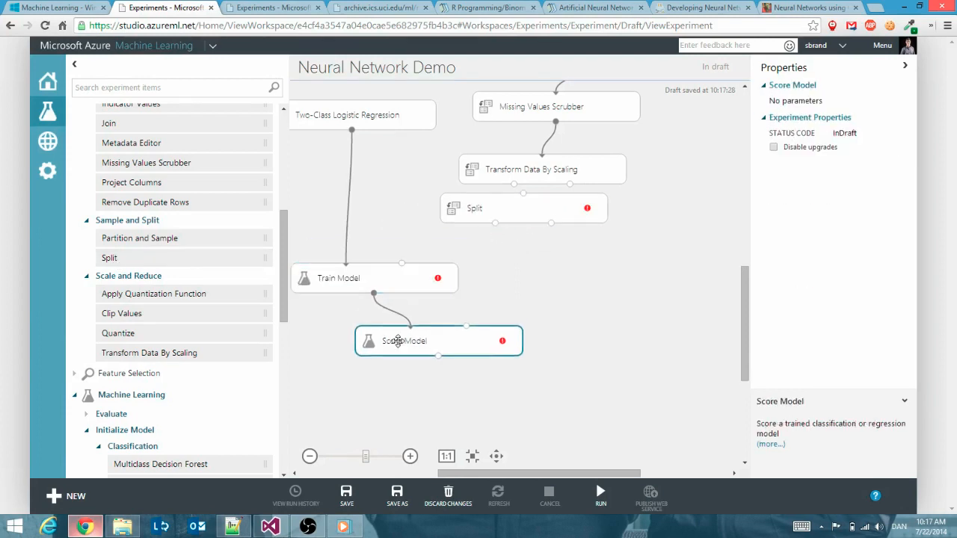
{"action": "left_click_drag", "start_coordinate": [472, 201], "coordinate": [452, 223]}
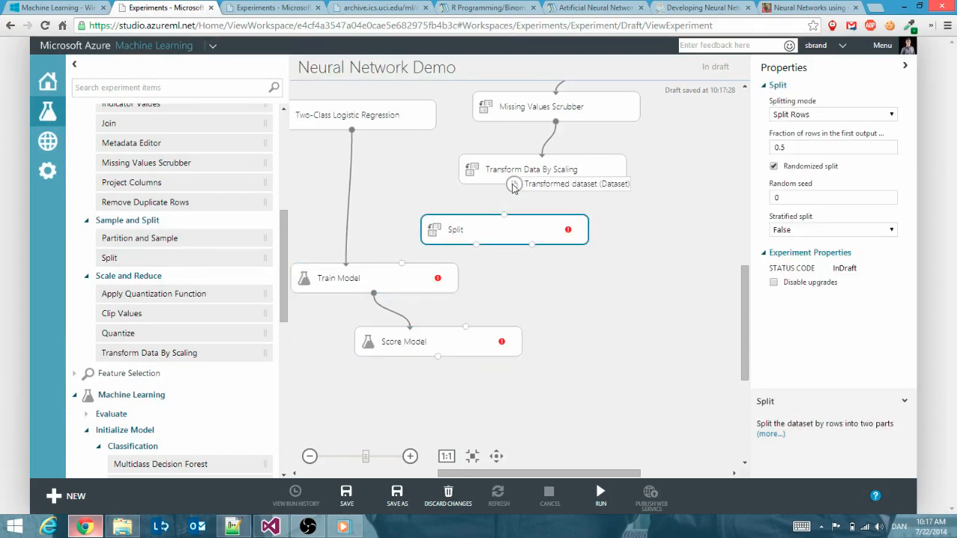
Feed the scaled dataset into Split, sending a 0.8 fraction of rows to Train Model and the second output to Score Model
{"action": "left_click_drag", "start_coordinate": [514, 184], "coordinate": [476, 214]}
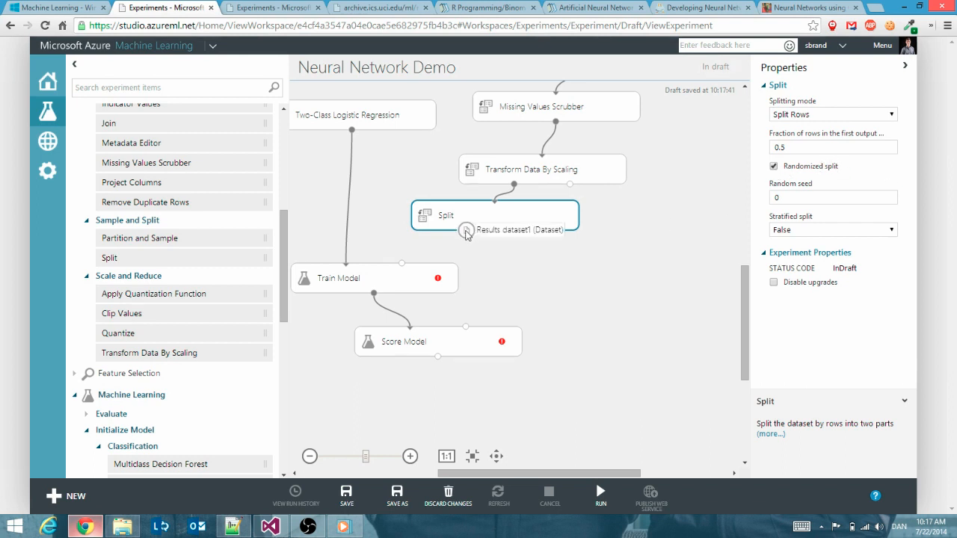
{"action": "left_click_drag", "start_coordinate": [466, 231], "coordinate": [402, 265]}
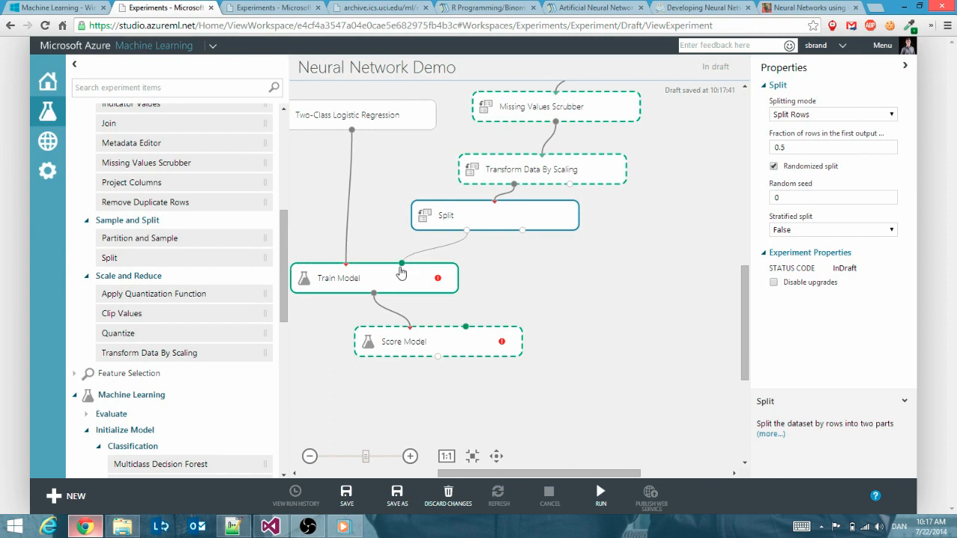
{"action": "left_click", "coordinate": [779, 148]}
{"action": "left_click_drag", "start_coordinate": [780, 148], "coordinate": [817, 152]}
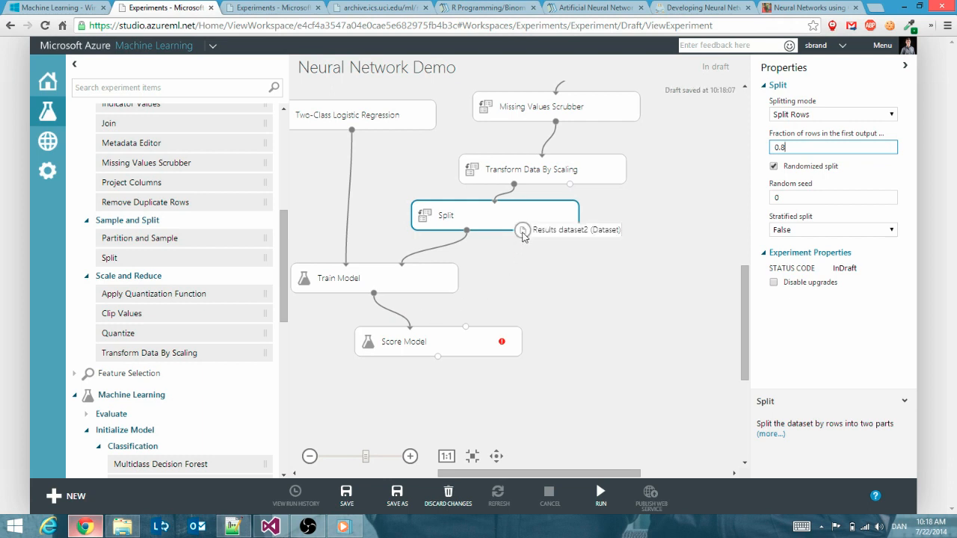
{"action": "mouse_move", "coordinate": [522, 229]}
{"action": "left_mouse_down"}
{"action": "mouse_move", "coordinate": [493, 307]}
{"action": "mouse_move", "coordinate": [466, 329]}
{"action": "left_mouse_up"}
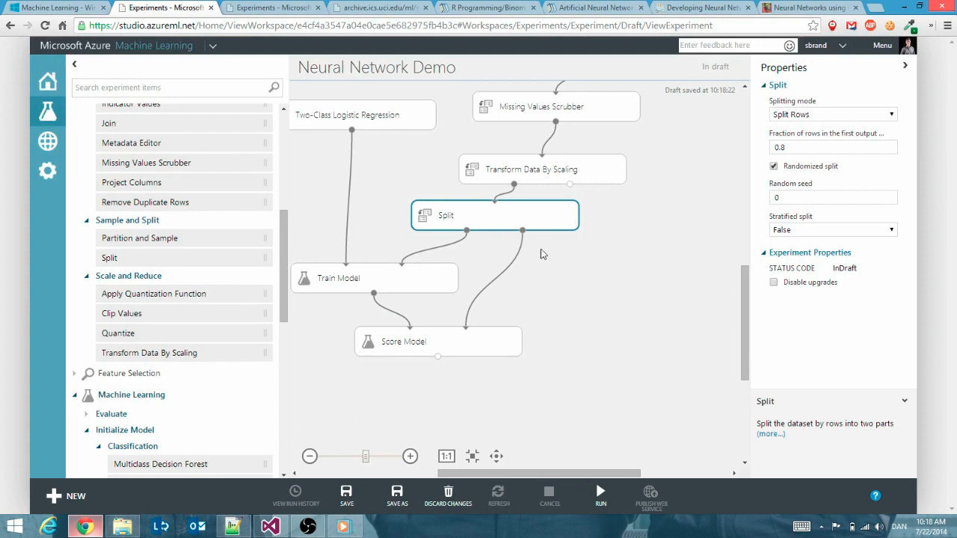
Add a Writer module from Data Input and Output below Score Model and connect the scored dataset to it
{"action": "left_click_drag", "start_coordinate": [743, 295], "coordinate": [744, 334]}
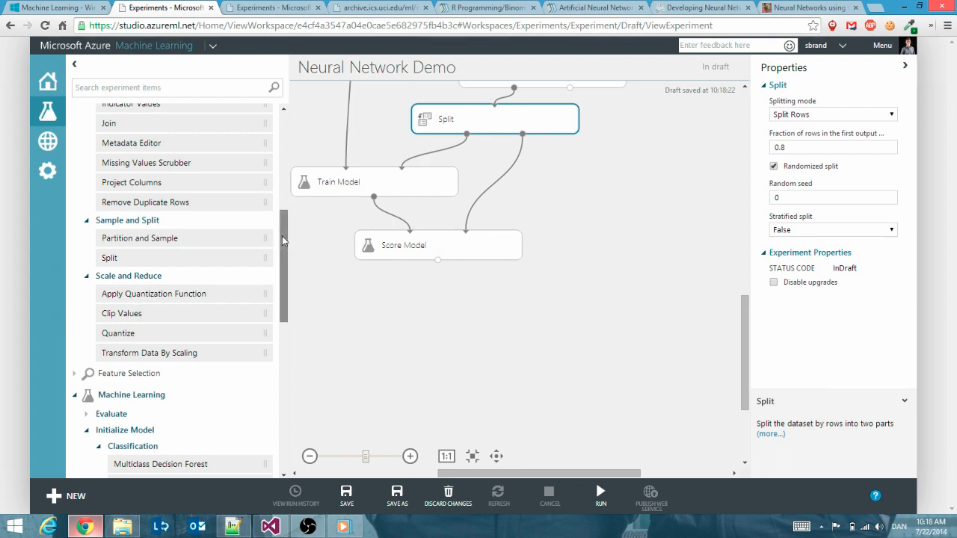
{"action": "left_click_drag", "start_coordinate": [282, 236], "coordinate": [280, 133]}
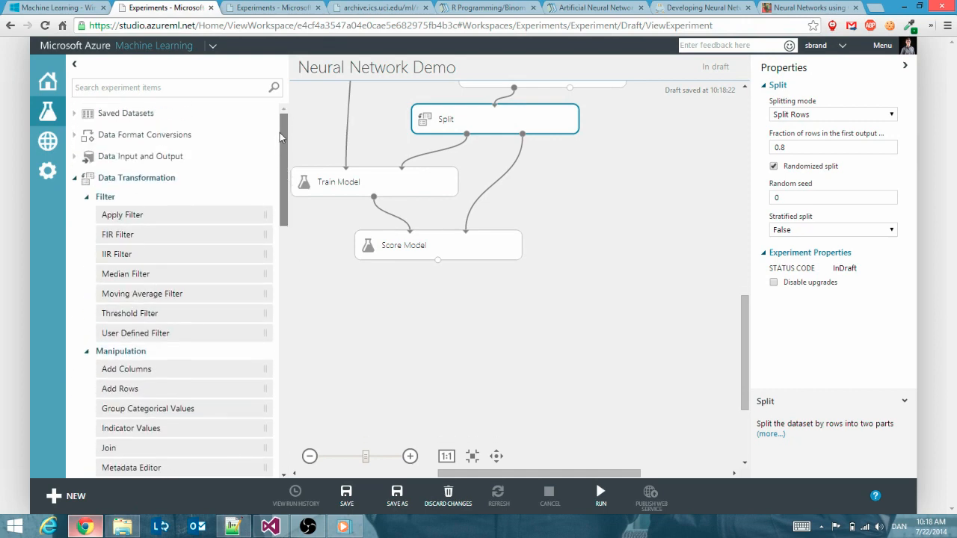
{"action": "left_click", "coordinate": [76, 157]}
{"action": "left_click_drag", "start_coordinate": [112, 197], "coordinate": [441, 354]}
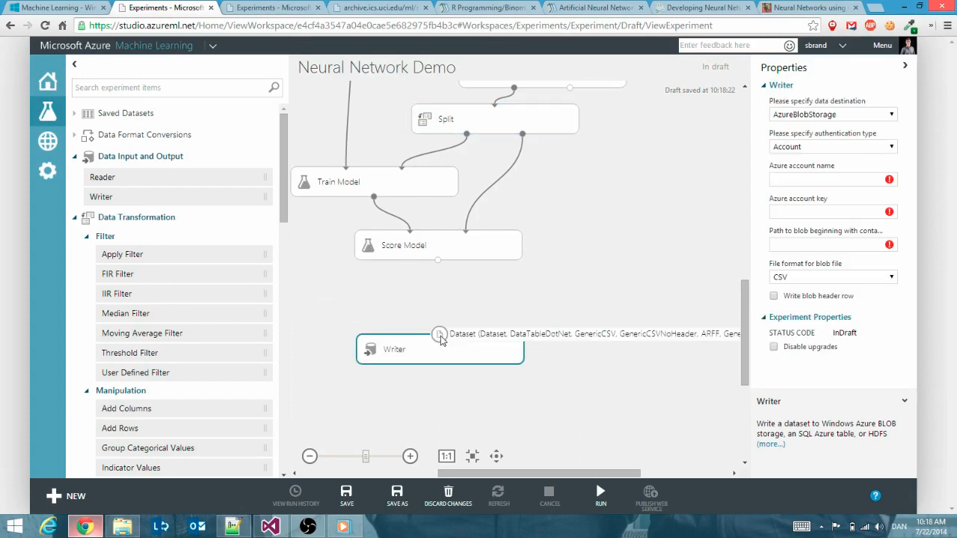
{"action": "left_click_drag", "start_coordinate": [437, 259], "coordinate": [439, 338]}
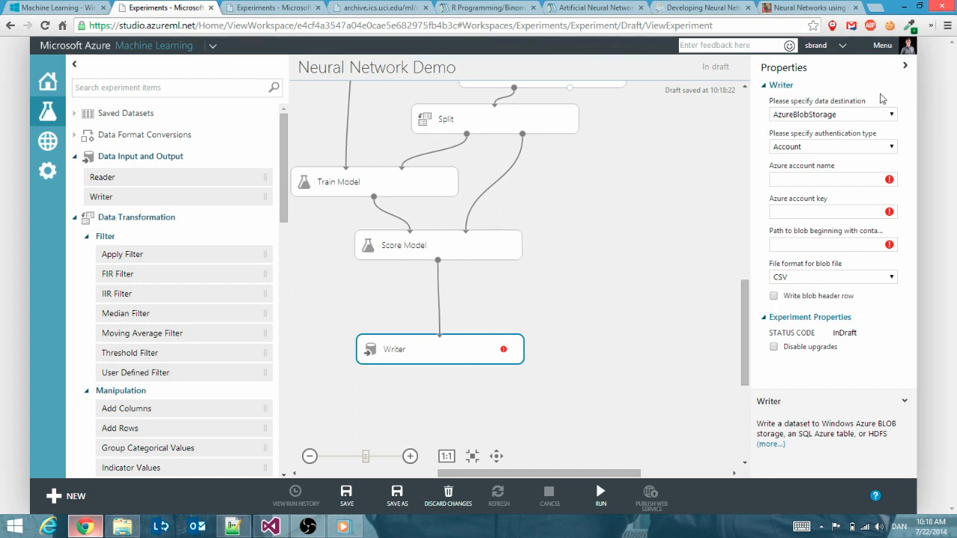
Keep AzureBlobStorage as the Writer's destination, look up the storage account in the Azure portal, and set the Azure account name to mlstuff
{"action": "left_click", "coordinate": [868, 114]}
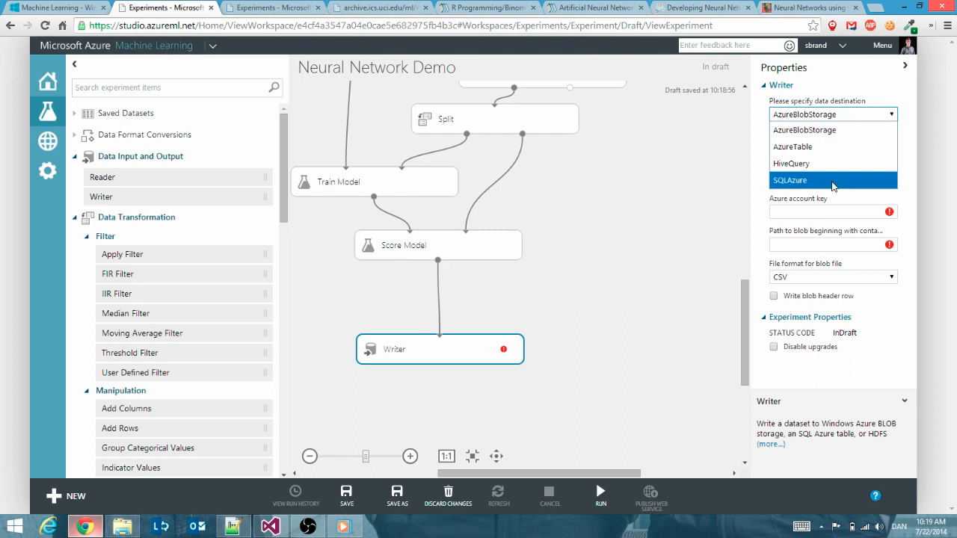
{"action": "left_click", "coordinate": [837, 132]}
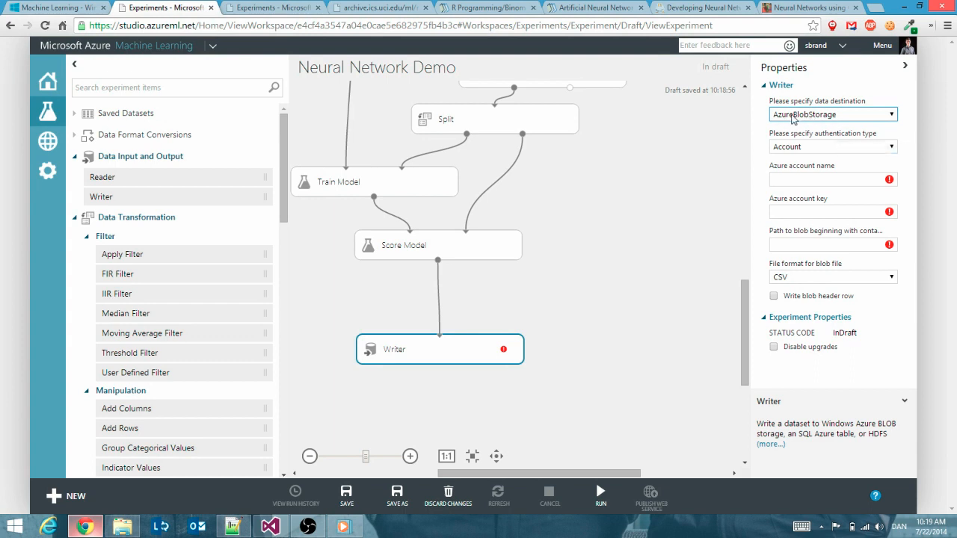
{"action": "left_click", "coordinate": [799, 180]}
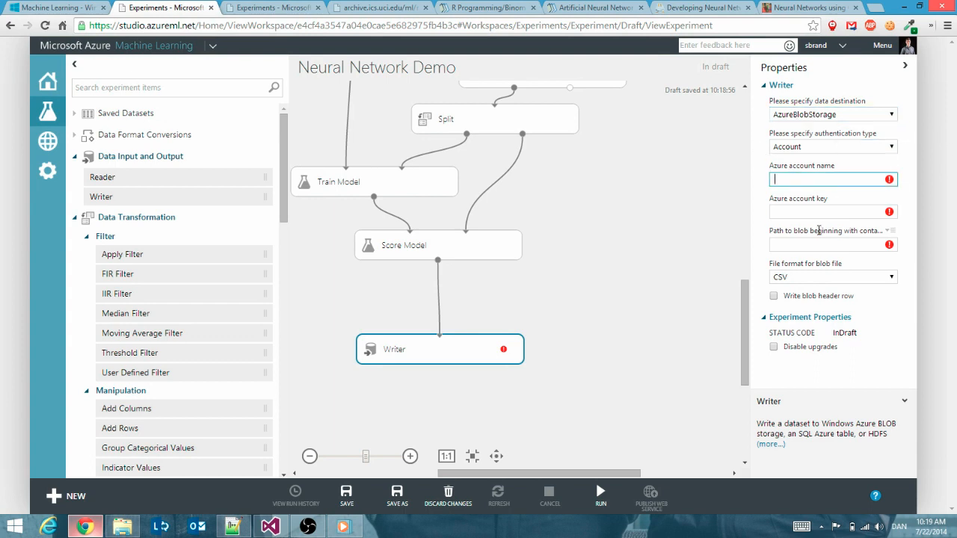
{"action": "left_click", "coordinate": [80, 9]}
{"action": "scroll", "coordinate": [226, 213], "scroll_direction": "up", "scroll_amount": 4}
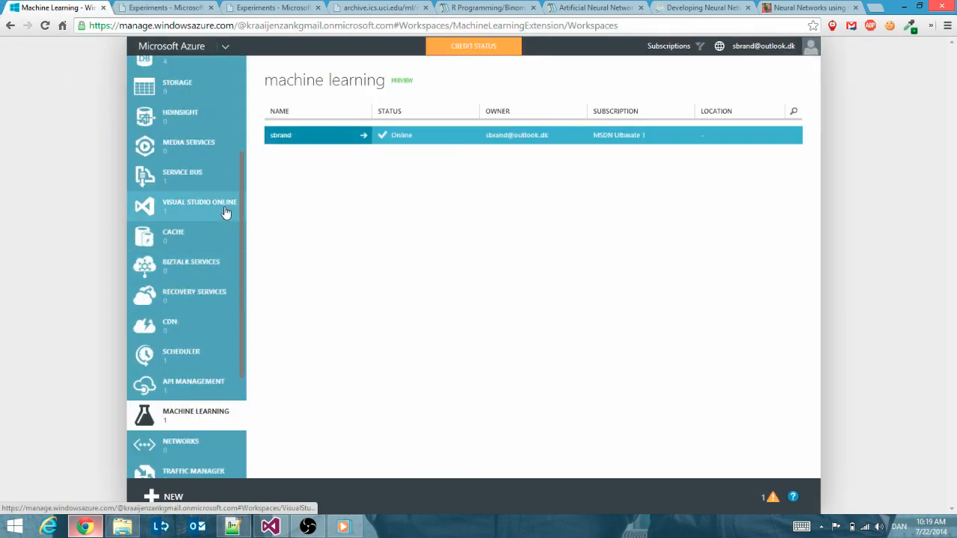
{"action": "left_click", "coordinate": [193, 92]}
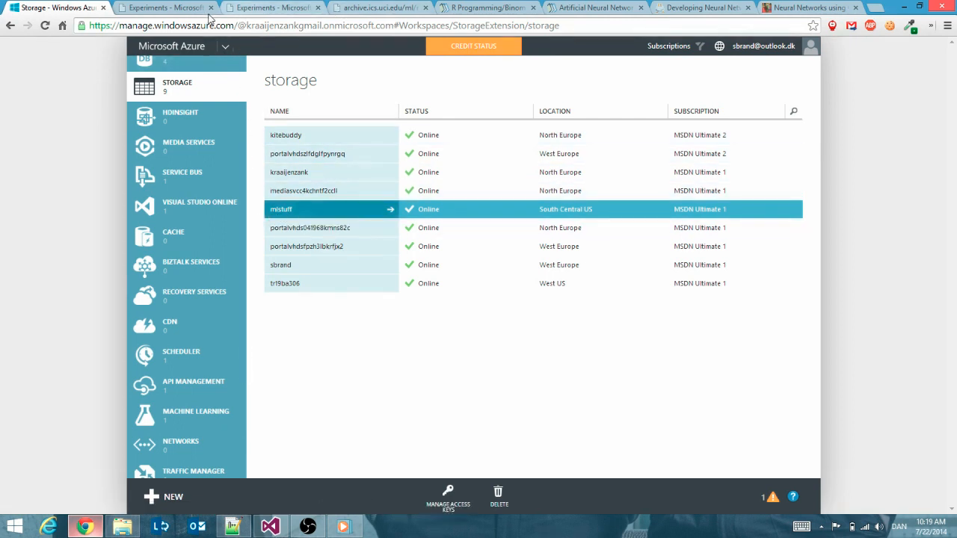
{"action": "left_click", "coordinate": [176, 13]}
{"action": "type", "text": "mlstuff"}
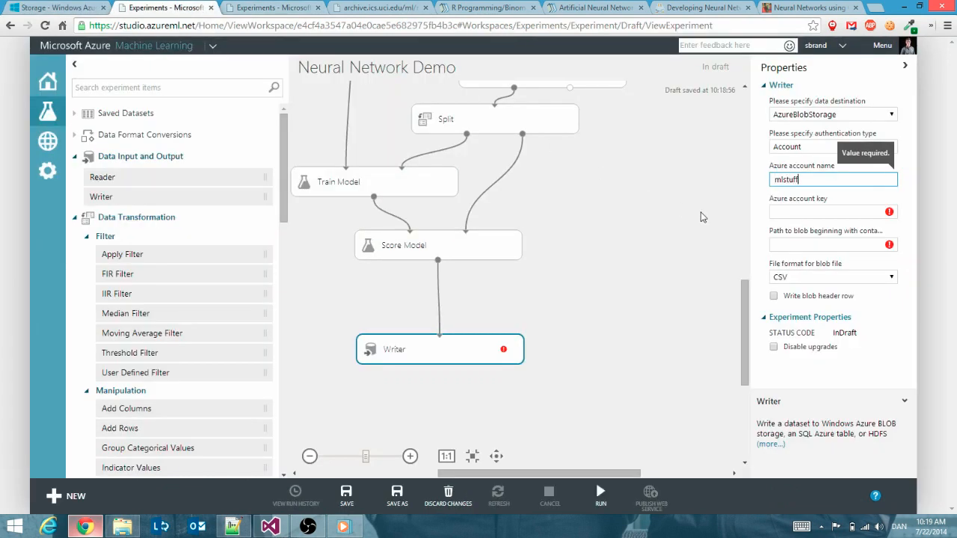
Enter the Writer's Azure account key, consulting the mlstuff storage account in the Azure portal, and set the blob path to results/scored.csv
{"action": "left_click", "coordinate": [800, 211]}
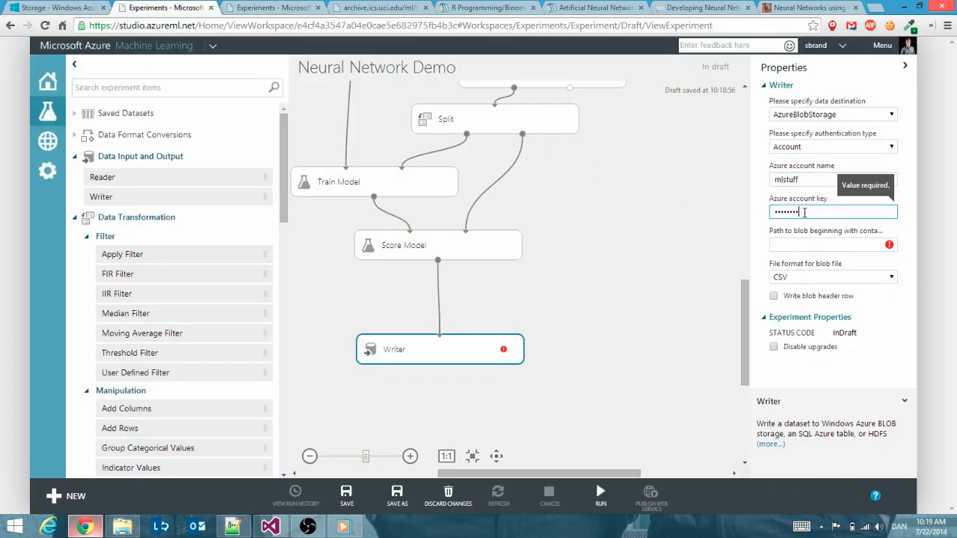
{"action": "left_click_drag", "start_coordinate": [805, 211], "coordinate": [756, 208]}
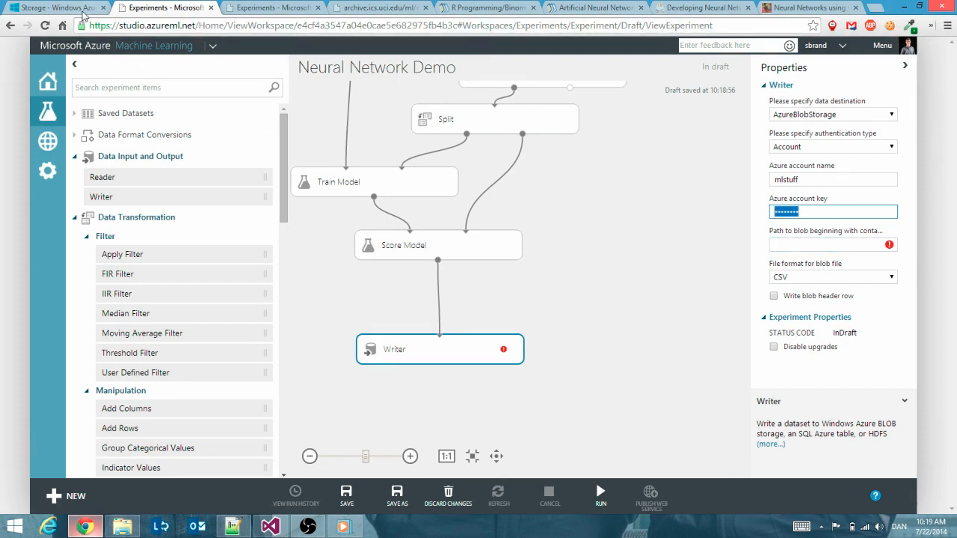
{"action": "left_click", "coordinate": [53, 8]}
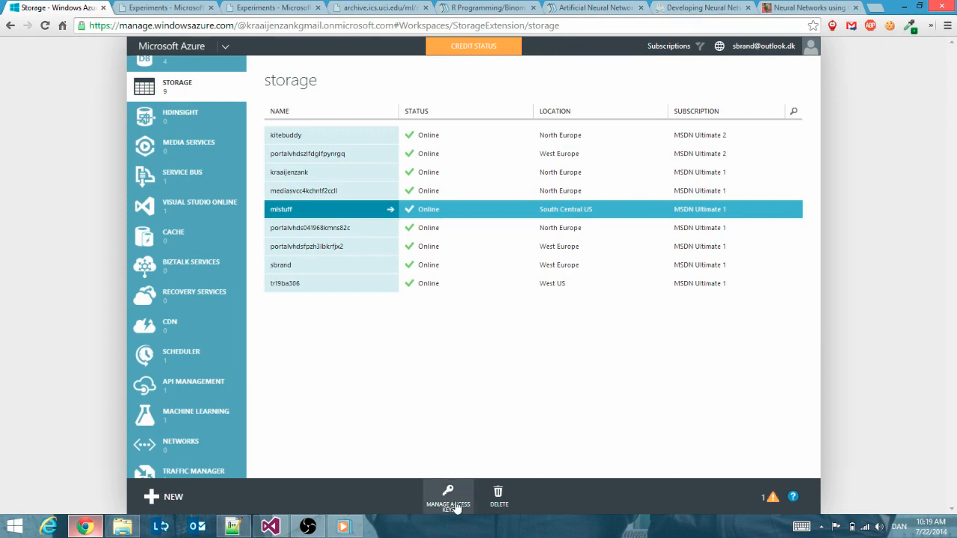
{"action": "left_click", "coordinate": [160, 7]}
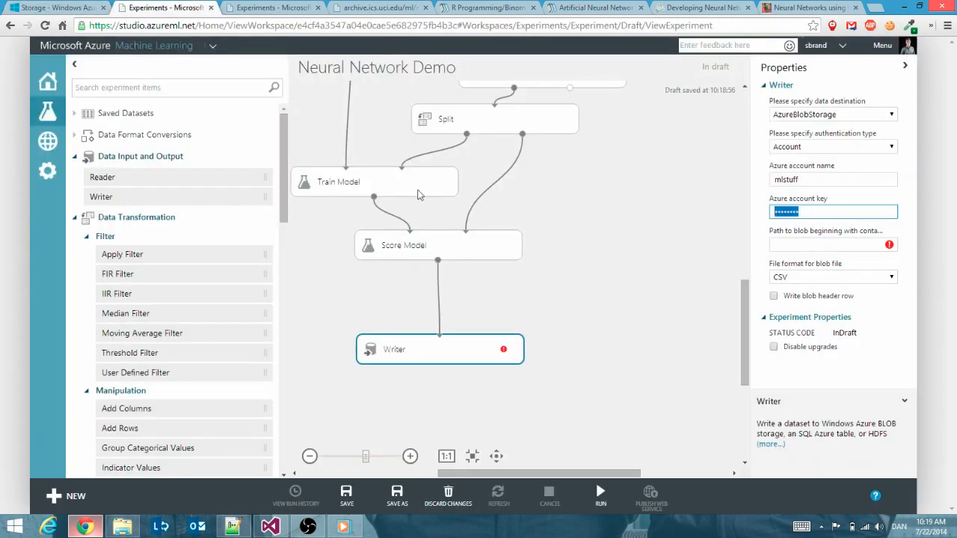
{"action": "left_click", "coordinate": [806, 246]}
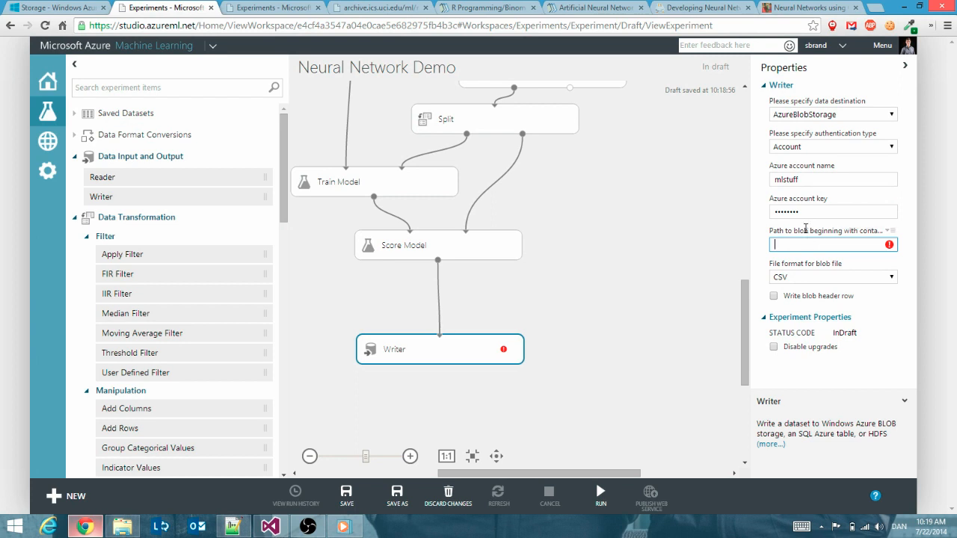
{"action": "left_click", "coordinate": [807, 215]}
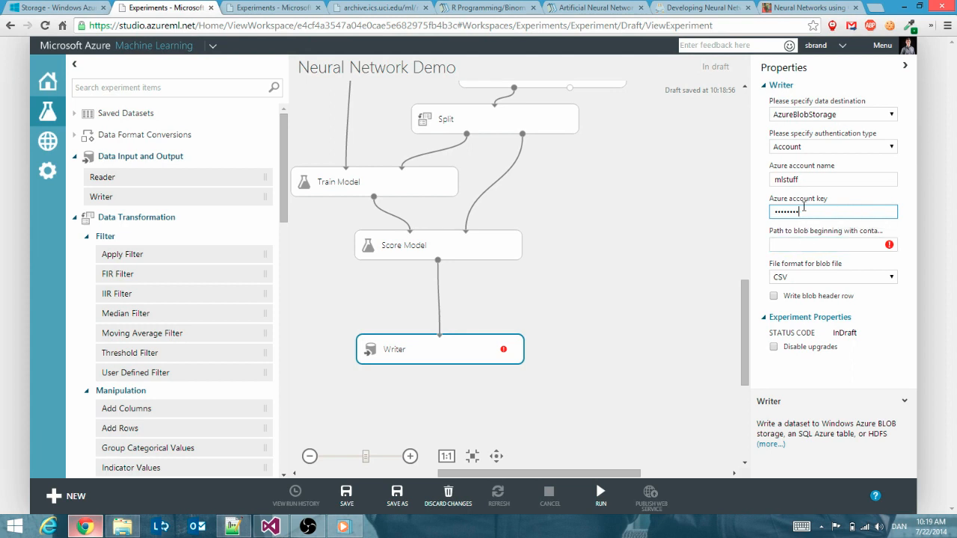
{"action": "left_click", "coordinate": [800, 246]}
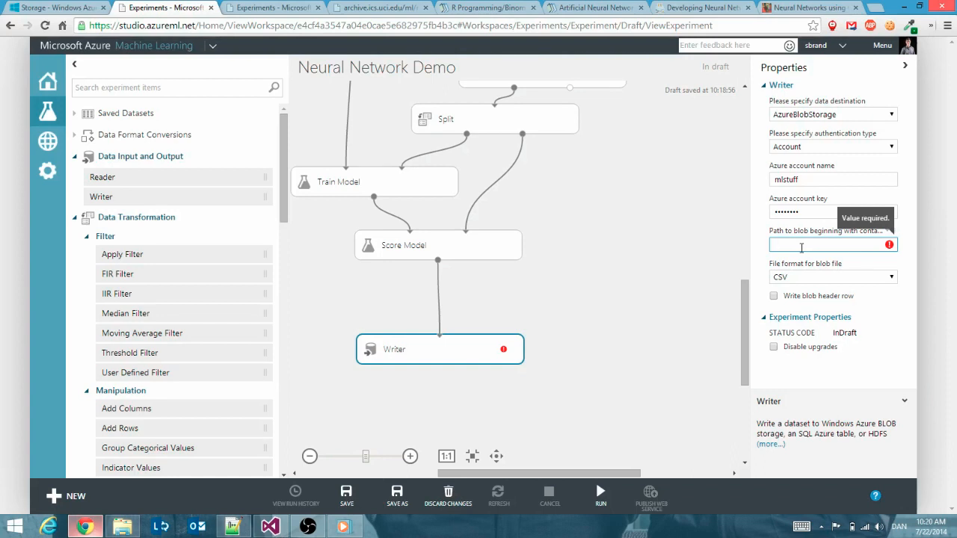
{"action": "type", "text": "results/scored.csv"}
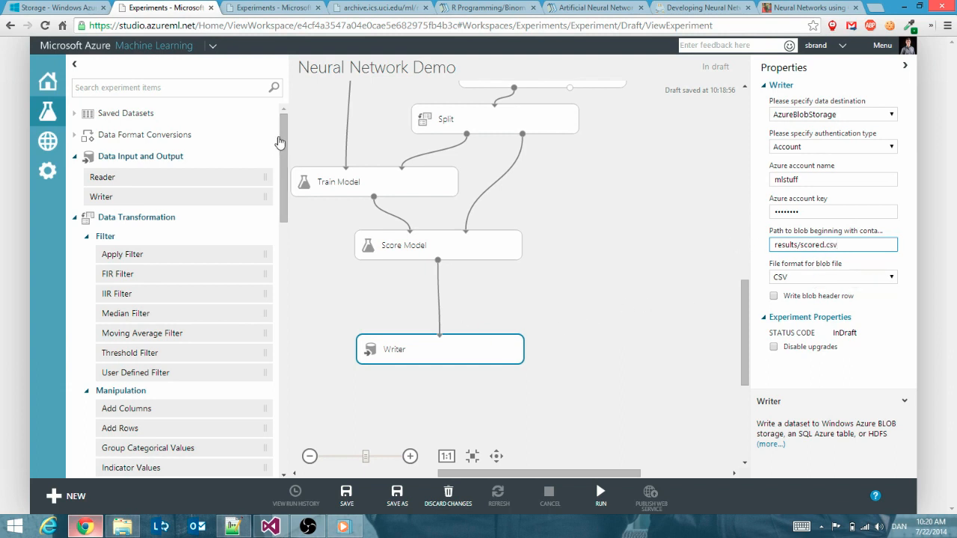
Add an Evaluate Model module beside the Writer and connect Score Model's scored dataset to its first input
{"action": "left_click_drag", "start_coordinate": [282, 133], "coordinate": [277, 255]}
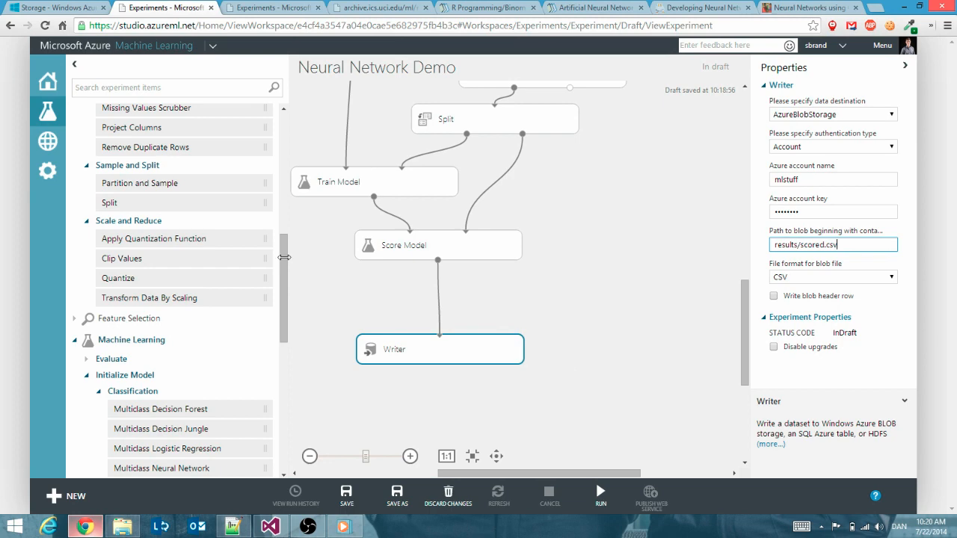
{"action": "left_click_drag", "start_coordinate": [284, 253], "coordinate": [281, 411]}
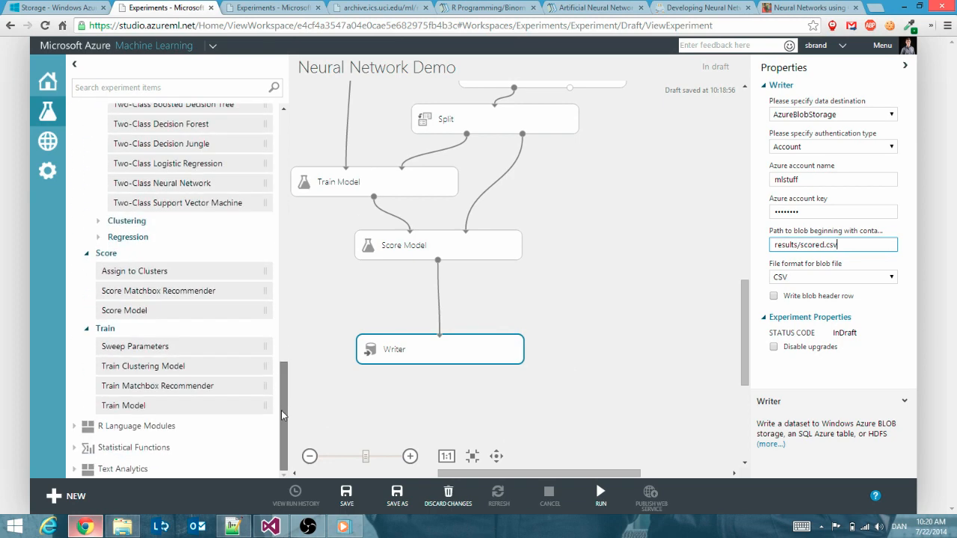
{"action": "scroll", "coordinate": [235, 393], "scroll_direction": "up", "scroll_amount": 3}
{"action": "scroll", "coordinate": [235, 393], "scroll_direction": "up", "scroll_amount": 5}
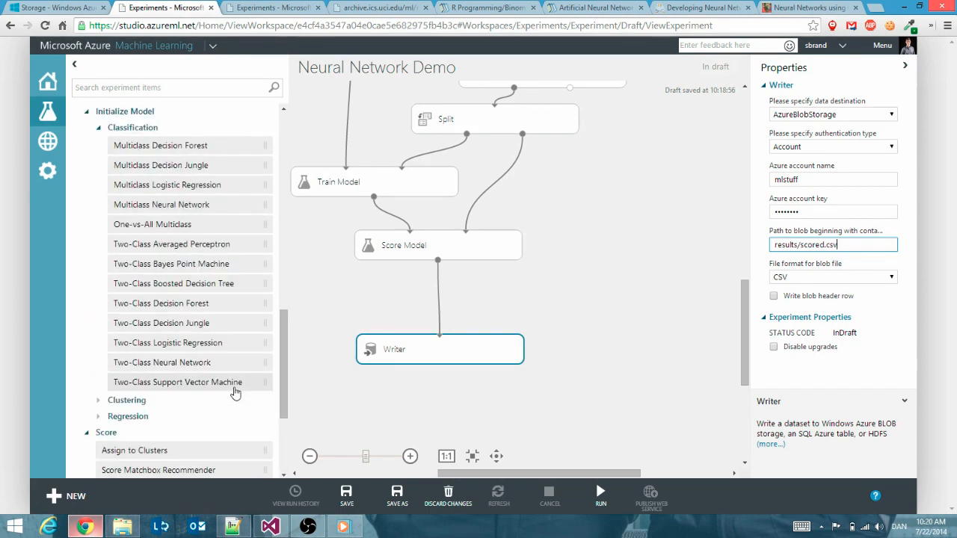
{"action": "left_click", "coordinate": [88, 216]}
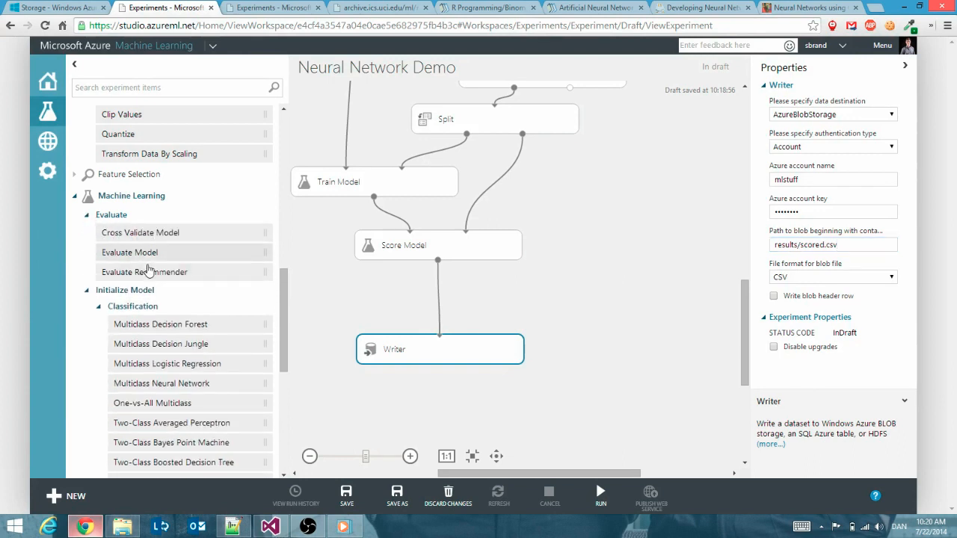
{"action": "left_click_drag", "start_coordinate": [135, 254], "coordinate": [670, 321]}
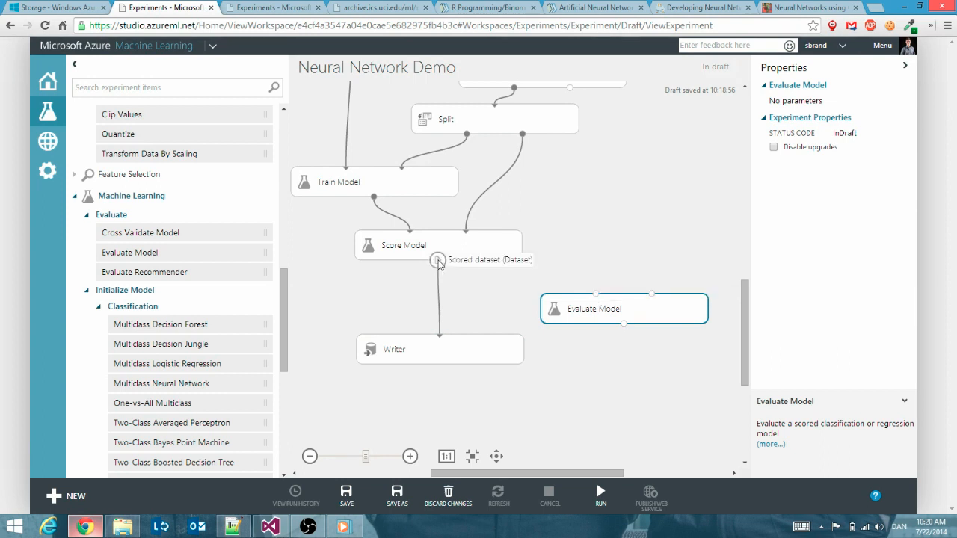
{"action": "left_click_drag", "start_coordinate": [437, 260], "coordinate": [596, 296]}
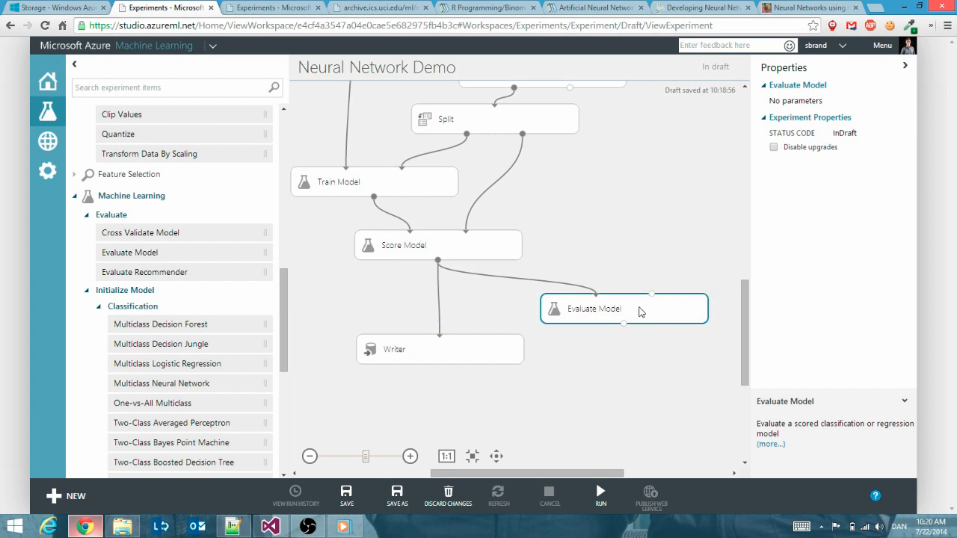
{"action": "left_click_drag", "start_coordinate": [651, 295], "coordinate": [585, 297]}
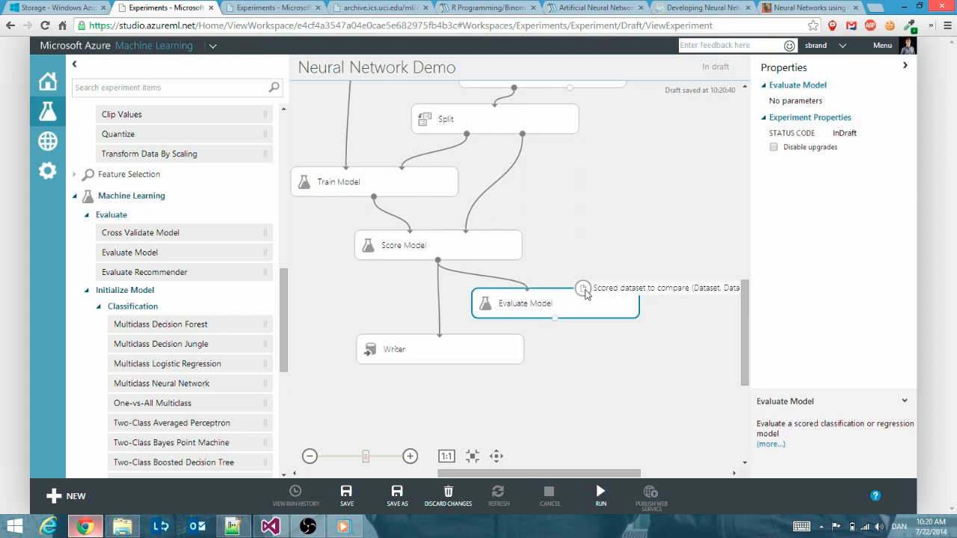
{"action": "left_click_drag", "start_coordinate": [572, 301], "coordinate": [590, 300]}
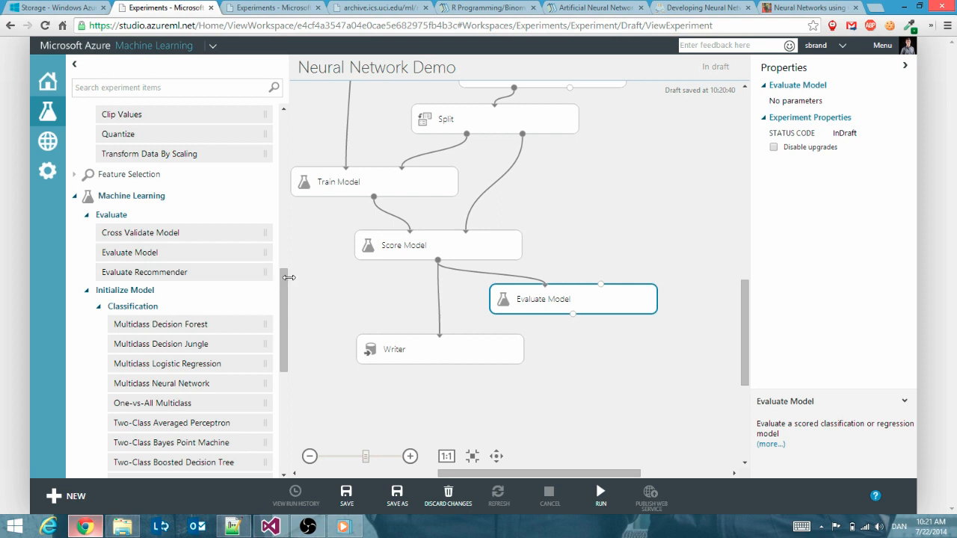
Add a second Writer below Evaluate Model and connect the evaluation output to it
{"action": "left_click_drag", "start_coordinate": [282, 285], "coordinate": [279, 140]}
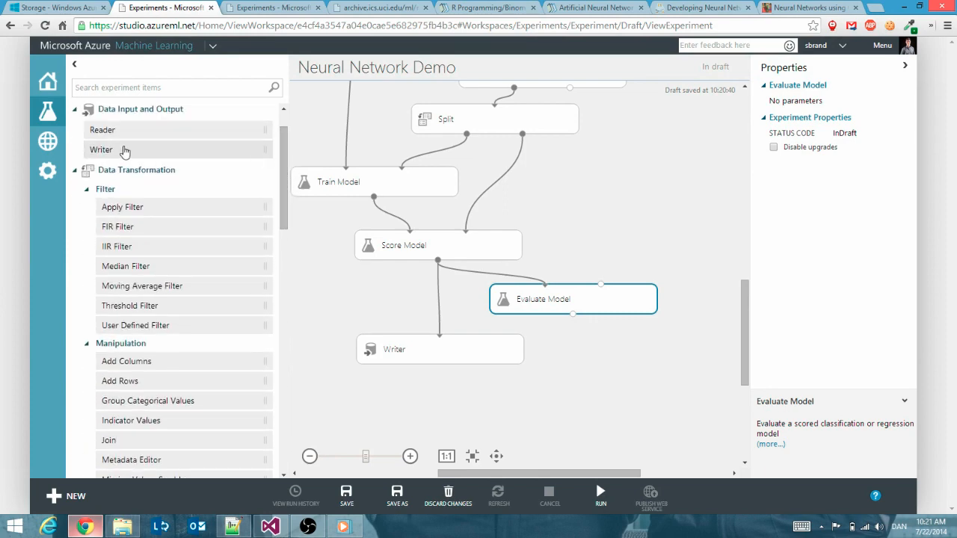
{"action": "left_click_drag", "start_coordinate": [124, 150], "coordinate": [626, 380]}
{"action": "left_click", "coordinate": [627, 379]}
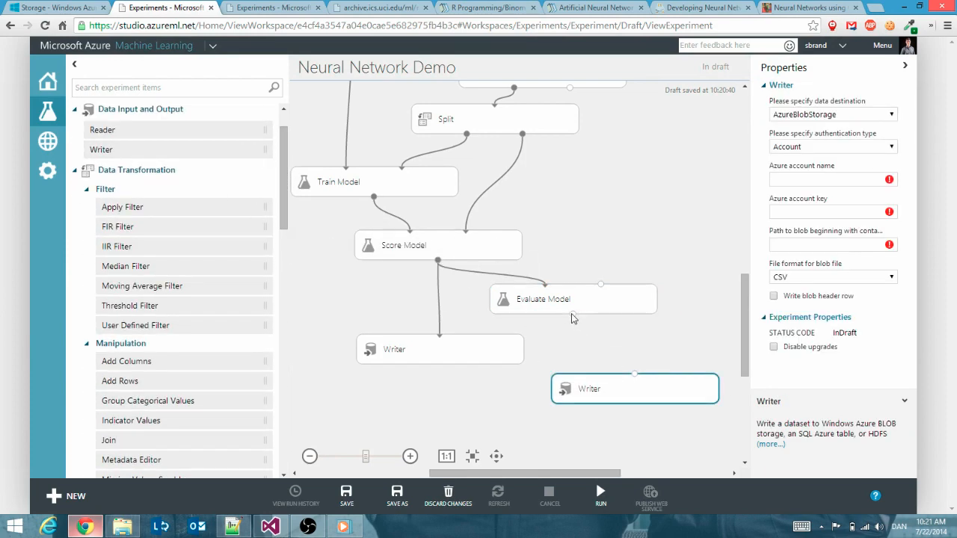
{"action": "left_click_drag", "start_coordinate": [573, 314], "coordinate": [634, 376]}
{"action": "left_click", "coordinate": [852, 177]}
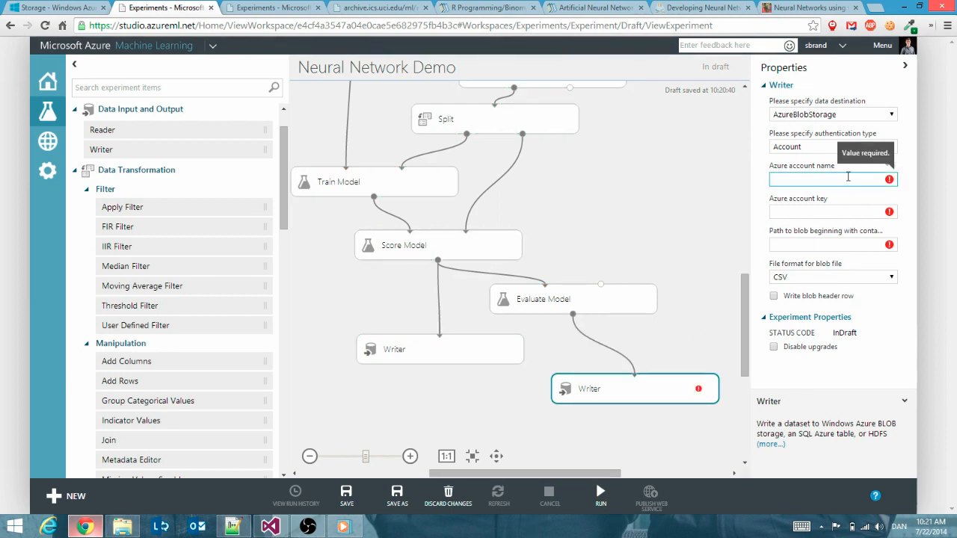
{"action": "type", "text": "mlstuff"}
{"action": "key", "text": "Tab"}
{"action": "key", "text": "ctrl+v"}
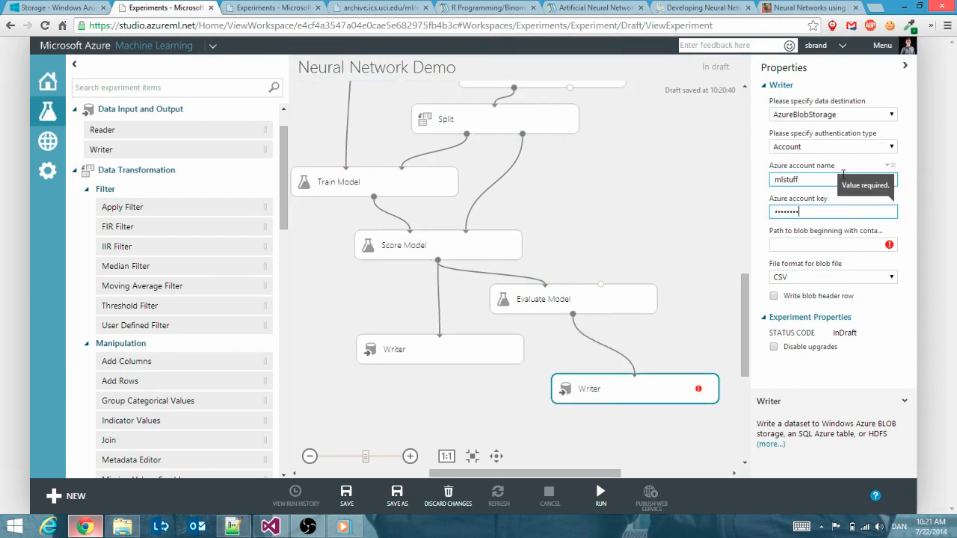
{"action": "left_click", "coordinate": [828, 245]}
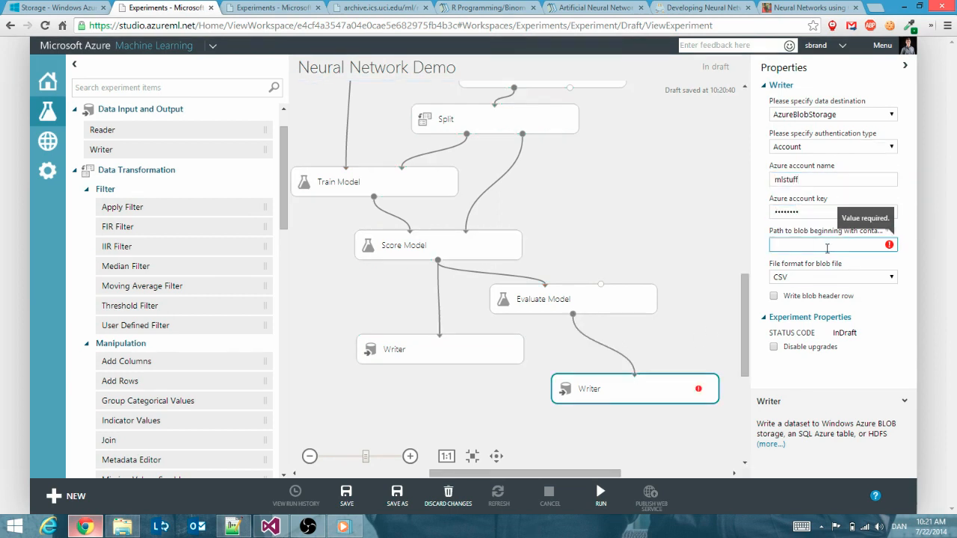
{"action": "type", "text": "results/eval.csv"}
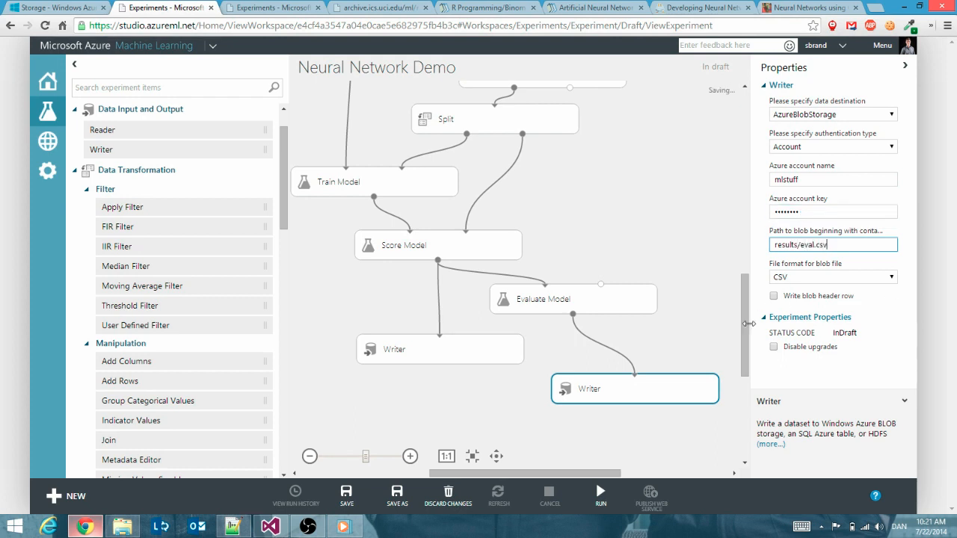
Review the experiment flow and the settings of Project Columns, Apply Math Operation, Missing Values Scrubber, Transform Data By Scaling and Split
{"action": "left_click", "coordinate": [310, 458]}
{"action": "left_click", "coordinate": [309, 457]}
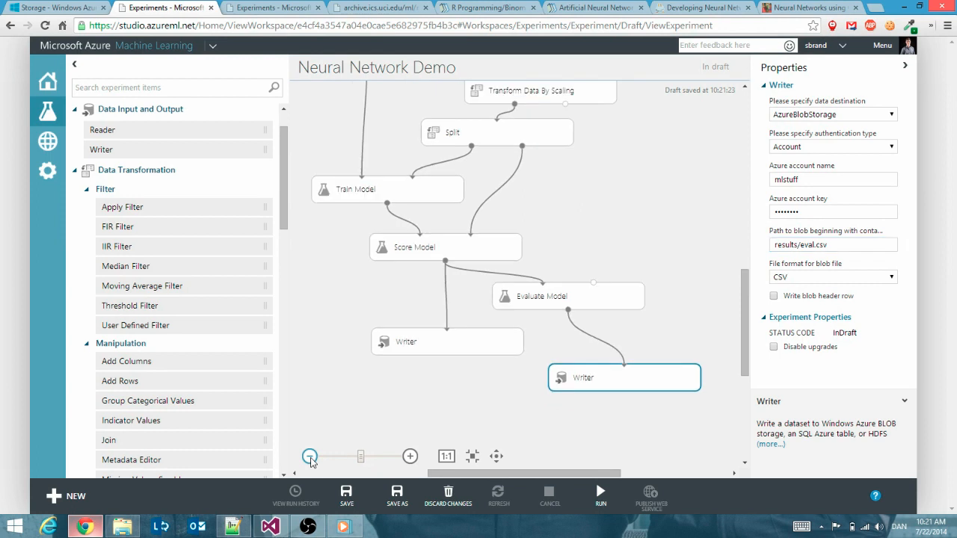
{"action": "left_click", "coordinate": [310, 457]}
{"action": "left_click", "coordinate": [310, 459]}
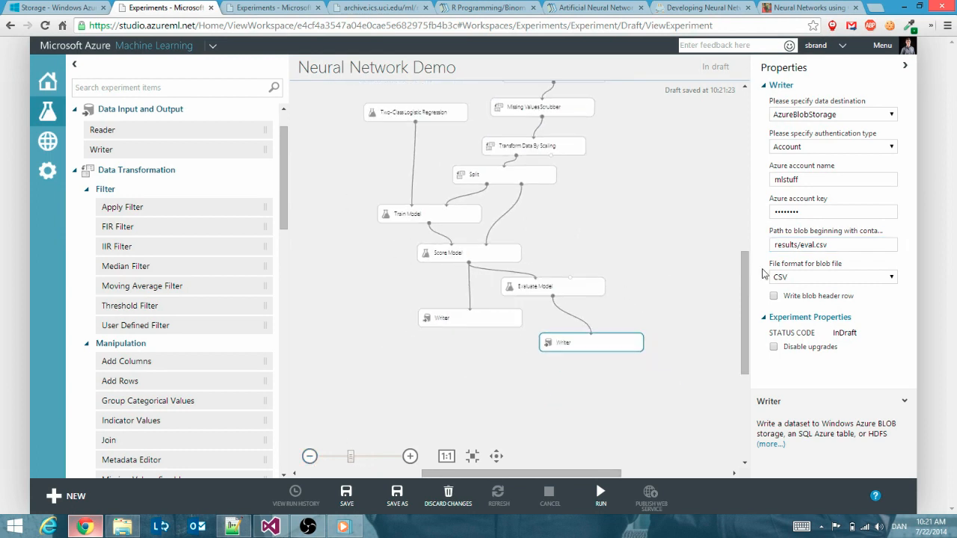
{"action": "left_click_drag", "start_coordinate": [752, 293], "coordinate": [744, 238]}
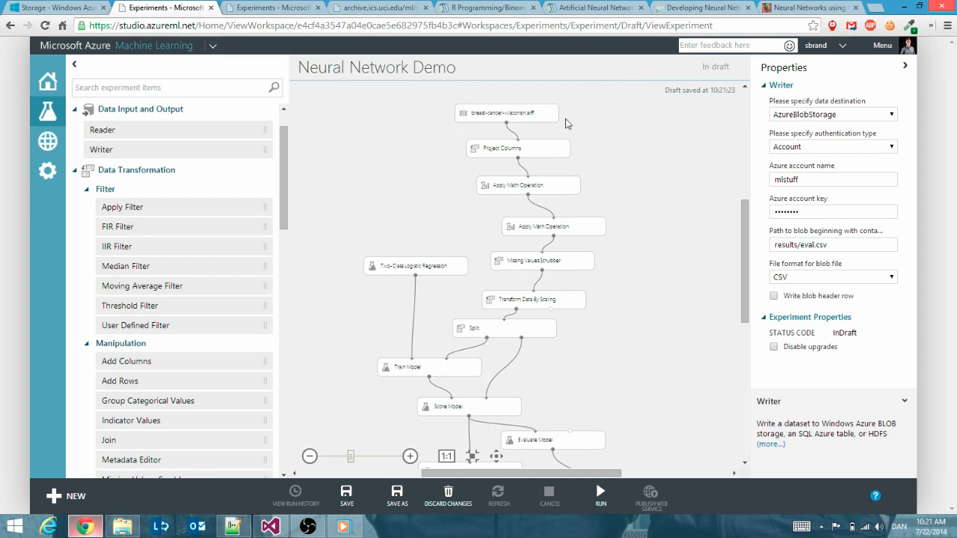
{"action": "left_click", "coordinate": [551, 154]}
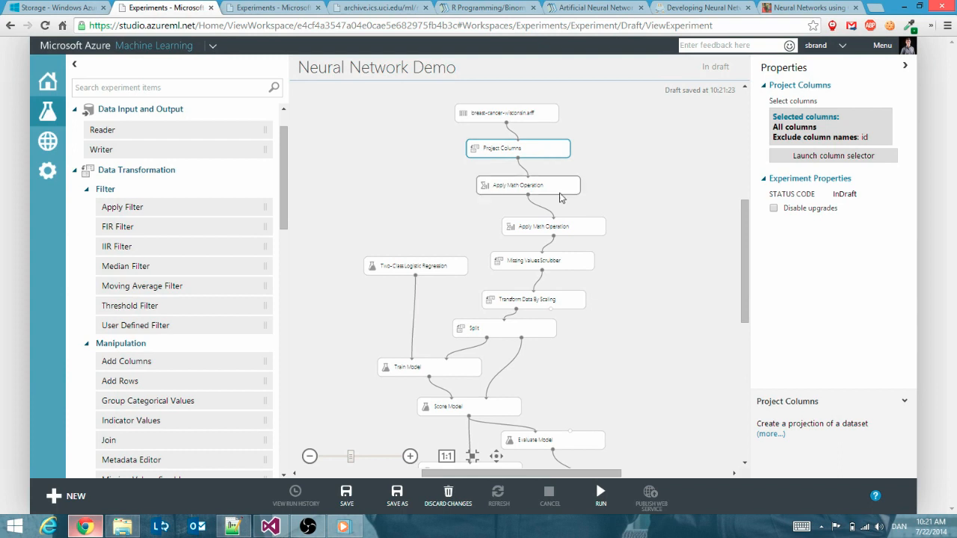
{"action": "left_click", "coordinate": [573, 188]}
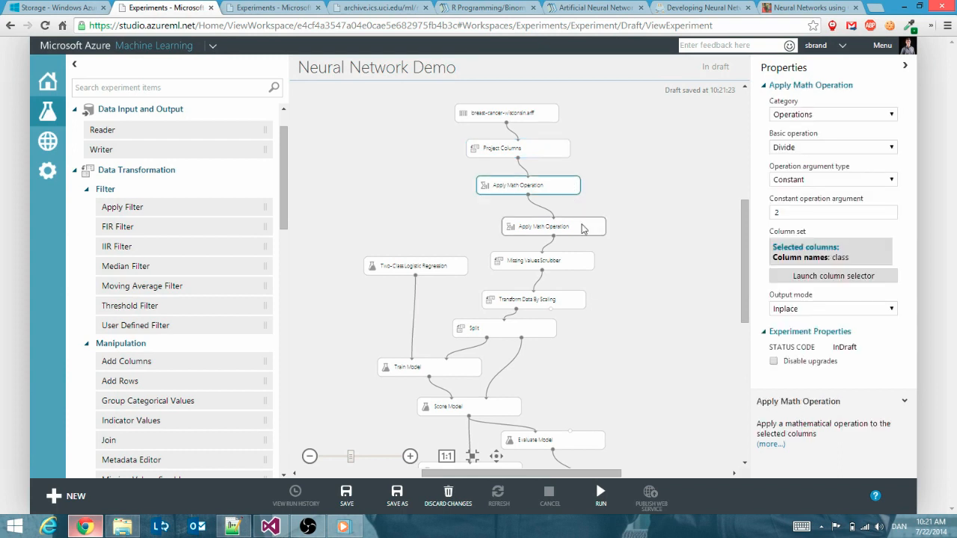
{"action": "left_click", "coordinate": [573, 263]}
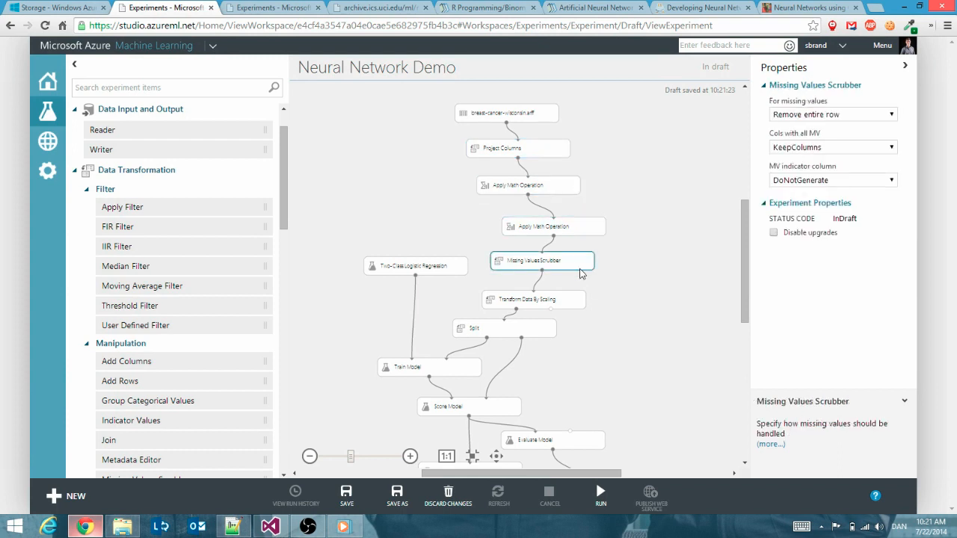
{"action": "scroll", "coordinate": [621, 251], "scroll_direction": "down", "scroll_amount": 3}
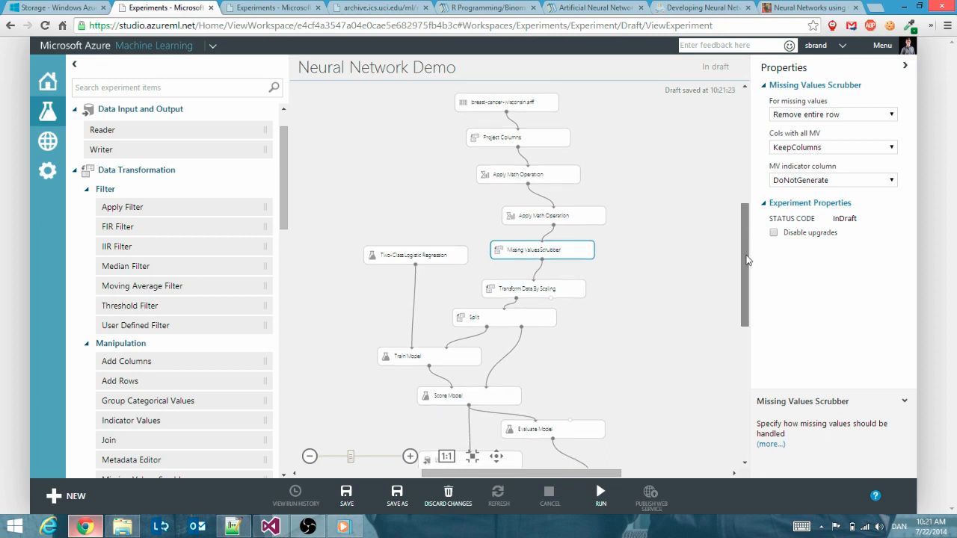
{"action": "left_click", "coordinate": [574, 210]}
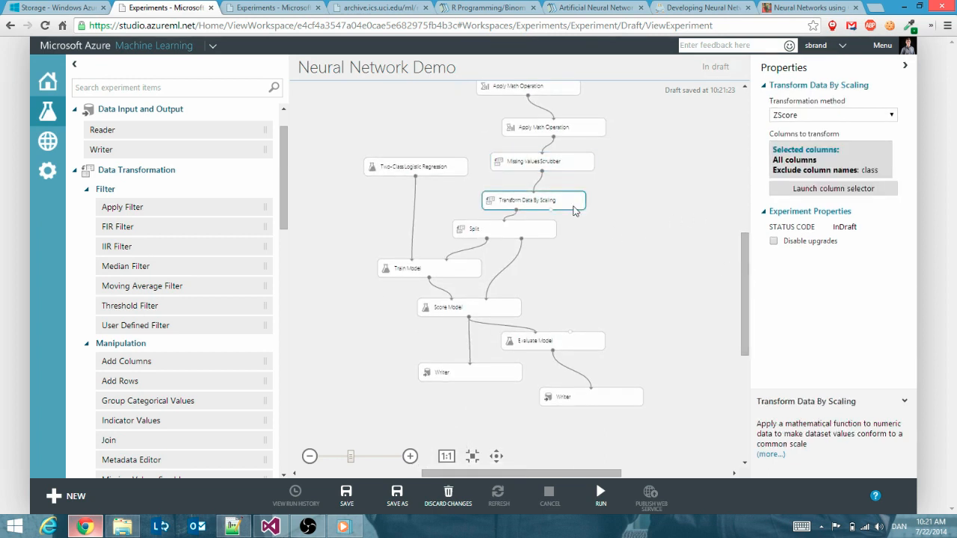
{"action": "left_click", "coordinate": [507, 234]}
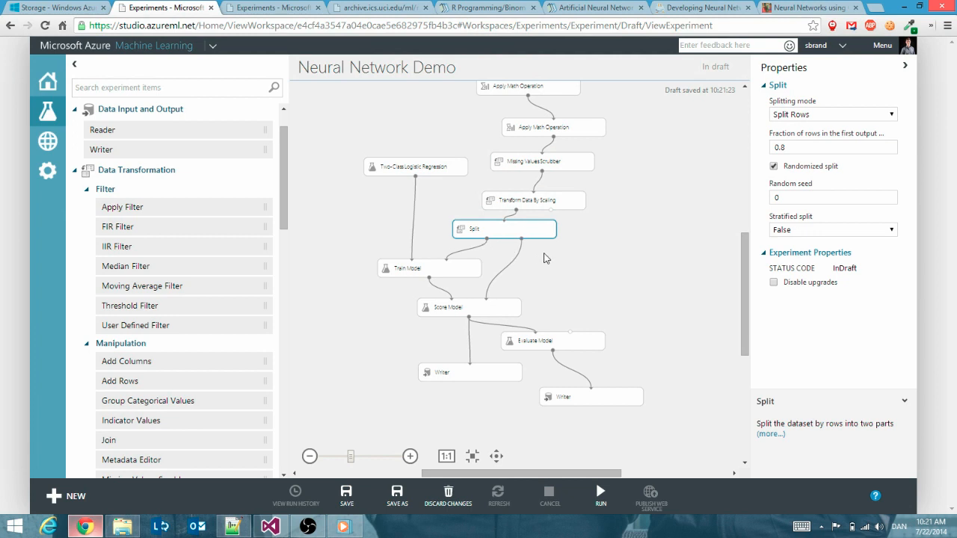
Move Two-Class Logistic Regression closer to Train Model and run the experiment
{"action": "left_click_drag", "start_coordinate": [451, 171], "coordinate": [430, 211]}
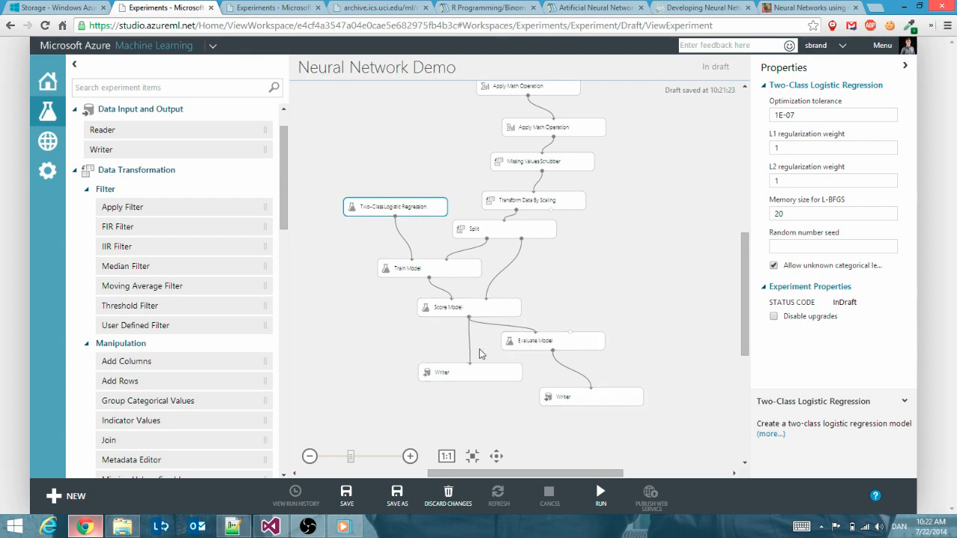
{"action": "left_click_drag", "start_coordinate": [742, 282], "coordinate": [742, 275]}
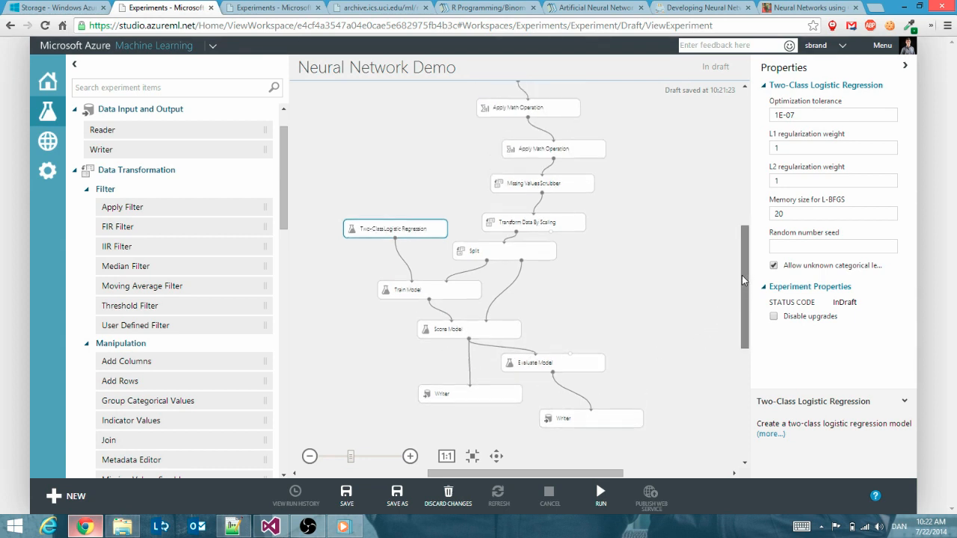
{"action": "left_click", "coordinate": [600, 493]}
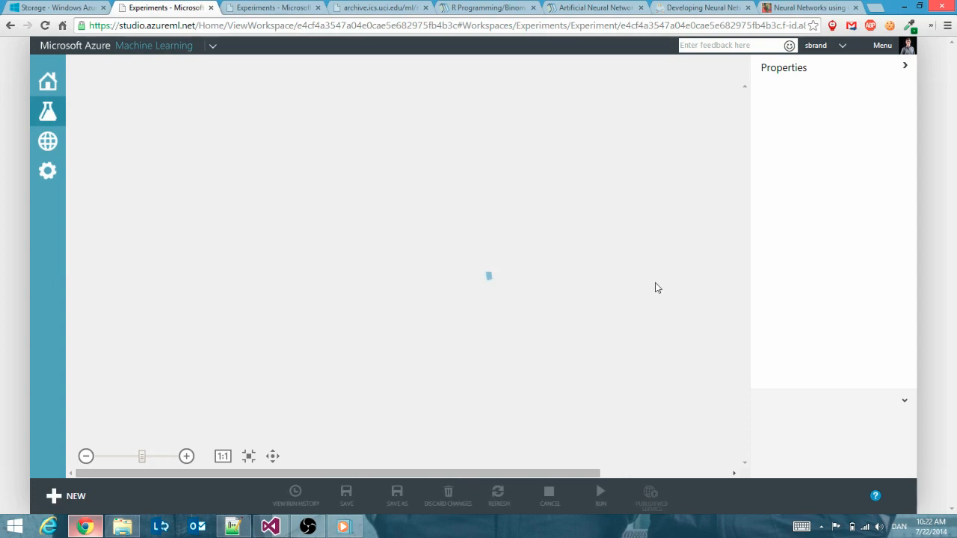
{"action": "left_click_drag", "start_coordinate": [742, 257], "coordinate": [744, 229]}
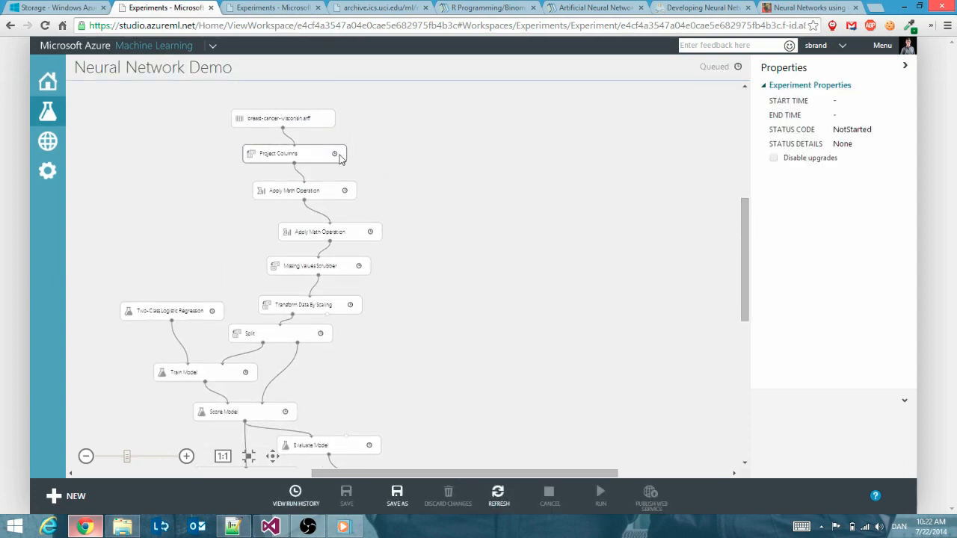
Follow the experiment run through the modules from Project Columns down to the two Writers
{"action": "left_click", "coordinate": [187, 456]}
{"action": "left_click", "coordinate": [186, 456]}
{"action": "left_click", "coordinate": [189, 455]}
{"action": "left_click_drag", "start_coordinate": [347, 473], "coordinate": [298, 472]}
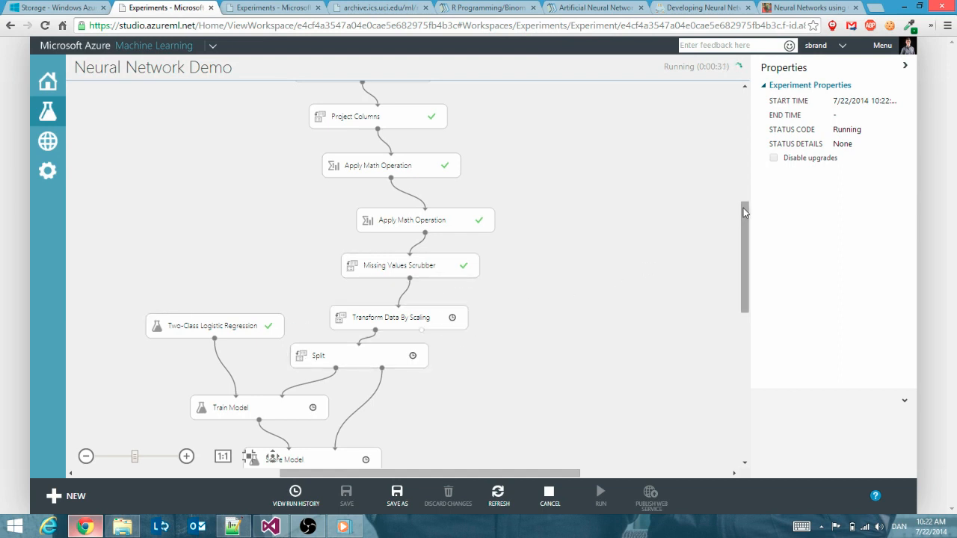
{"action": "left_click_drag", "start_coordinate": [743, 208], "coordinate": [743, 254]}
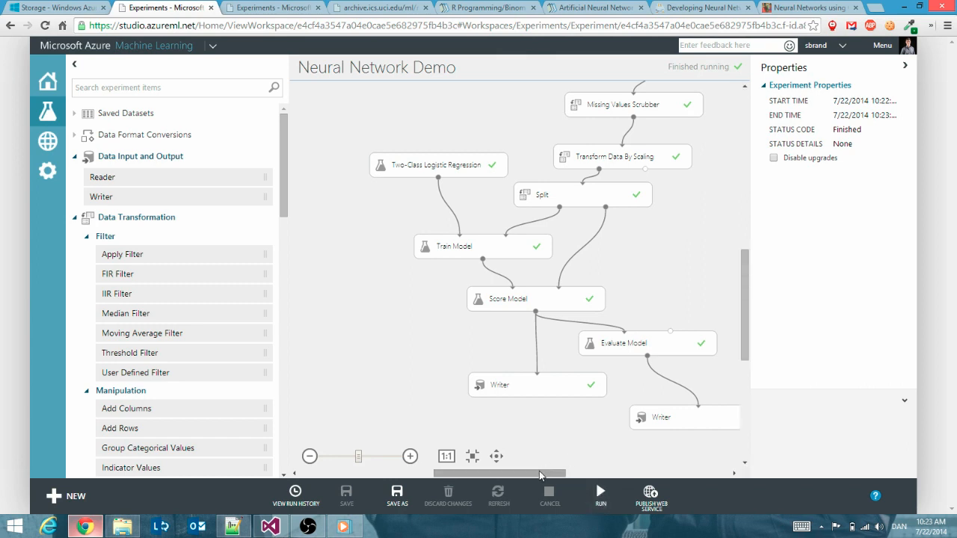
{"action": "left_click_drag", "start_coordinate": [540, 475], "coordinate": [568, 476]}
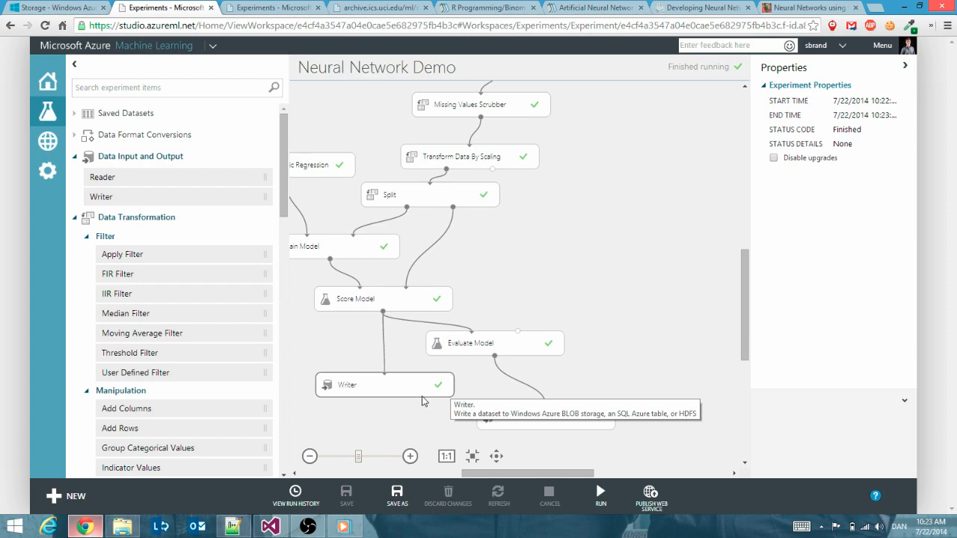
Switch to Visual Studio, refresh the results blob container and open eval.csv
{"action": "left_click", "coordinate": [272, 527]}
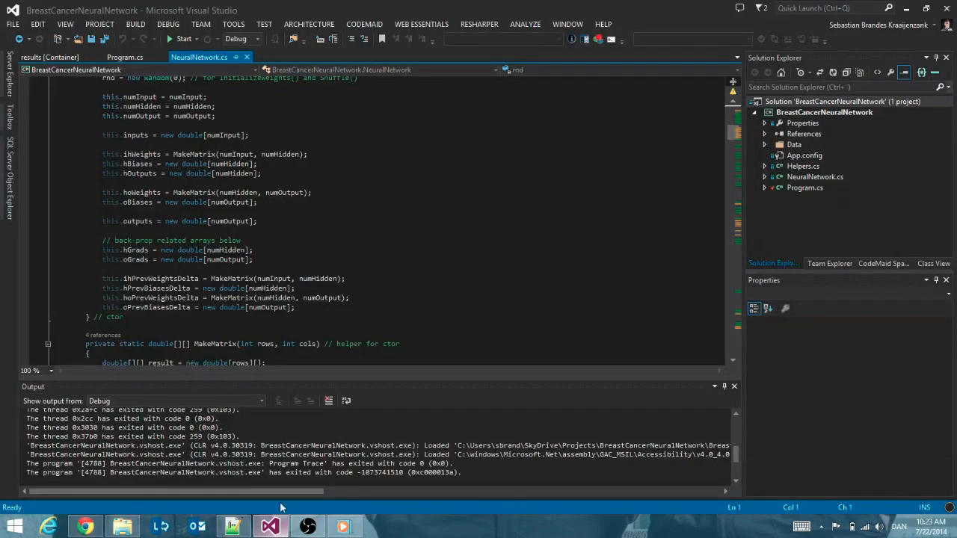
{"action": "left_click", "coordinate": [45, 58]}
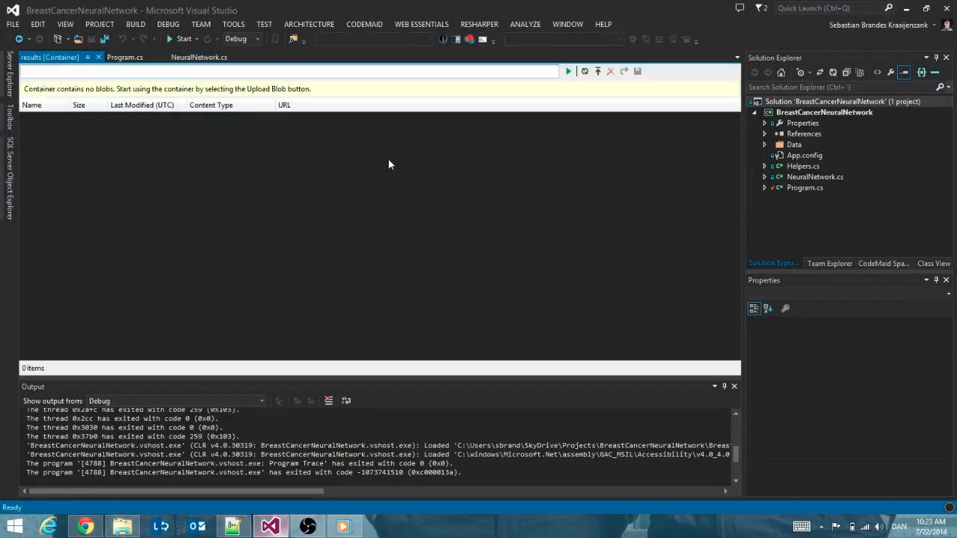
{"action": "left_click", "coordinate": [585, 71]}
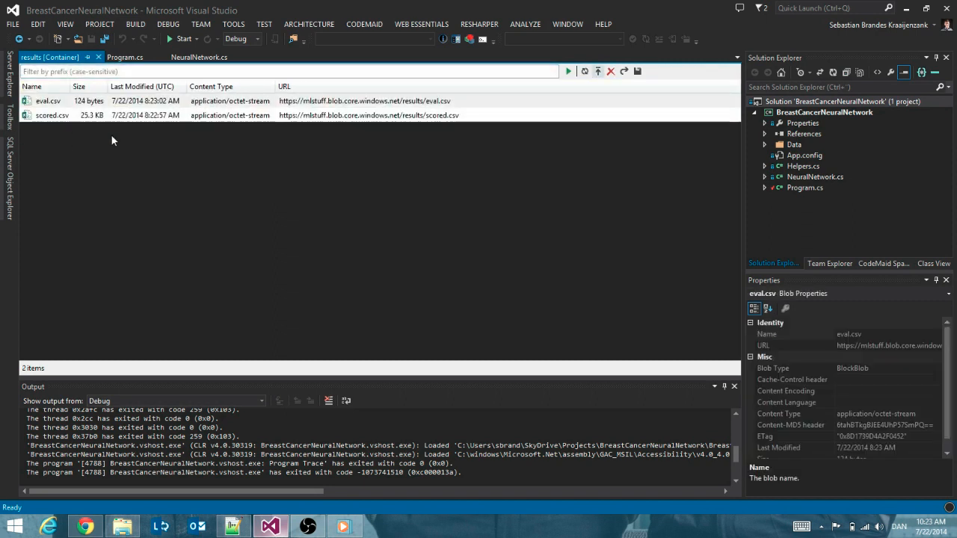
{"action": "left_click", "coordinate": [55, 106]}
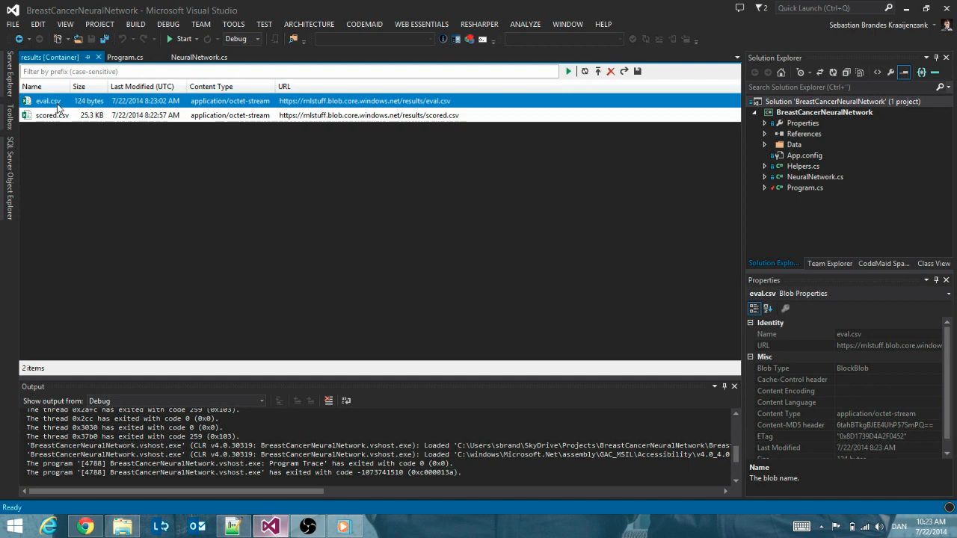
{"action": "double_click", "coordinate": [48, 101]}
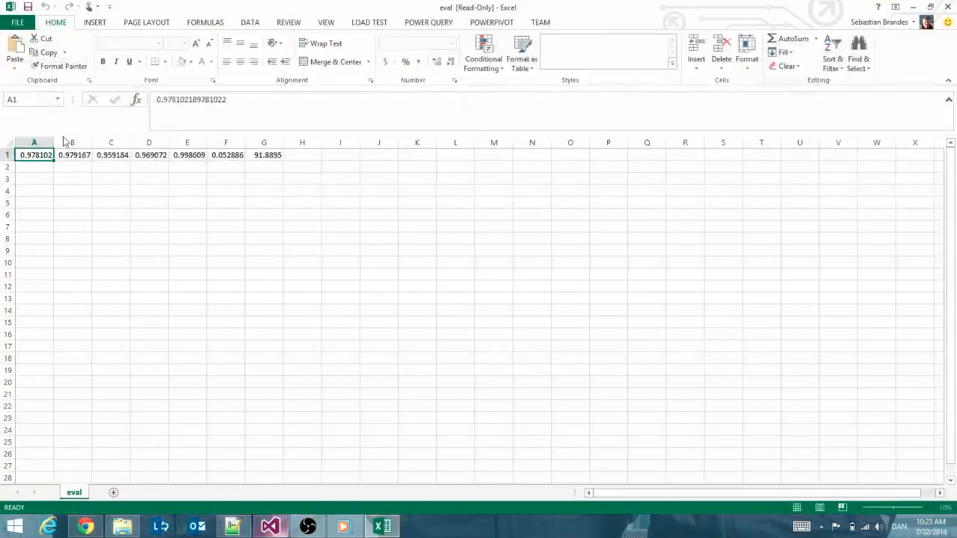
Examine the evaluation metrics in cells A1 to G1 of the eval sheet, then the first value on its own
{"action": "left_click_drag", "start_coordinate": [25, 154], "coordinate": [255, 153]}
{"action": "left_click", "coordinate": [225, 192]}
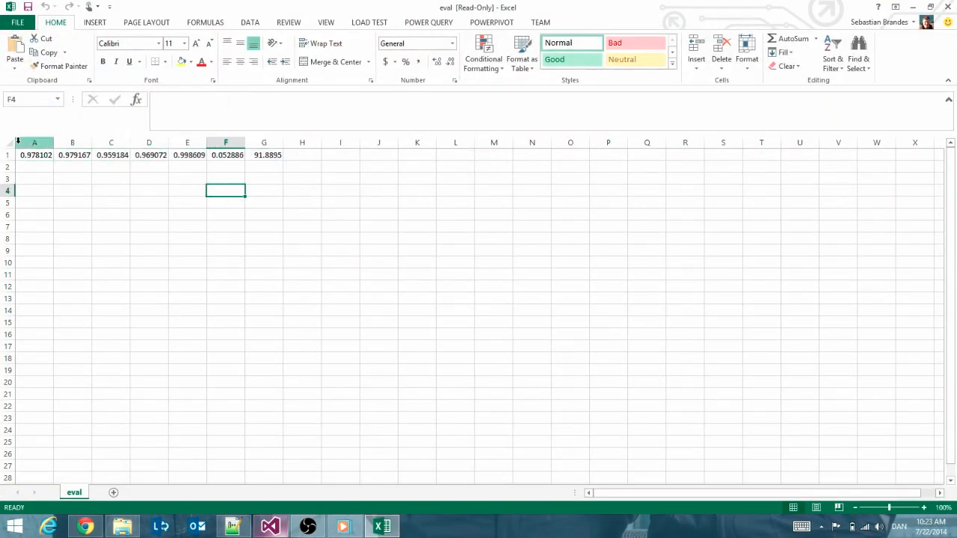
{"action": "left_click", "coordinate": [42, 156]}
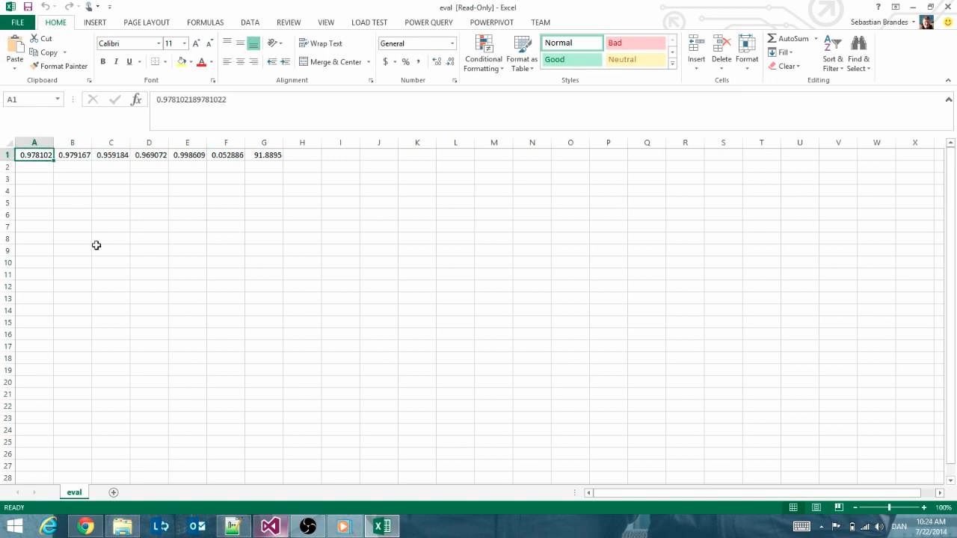
Switch to Azure ML Studio in Chrome and open the online help topic for the Evaluate Model module
{"action": "left_click", "coordinate": [85, 526]}
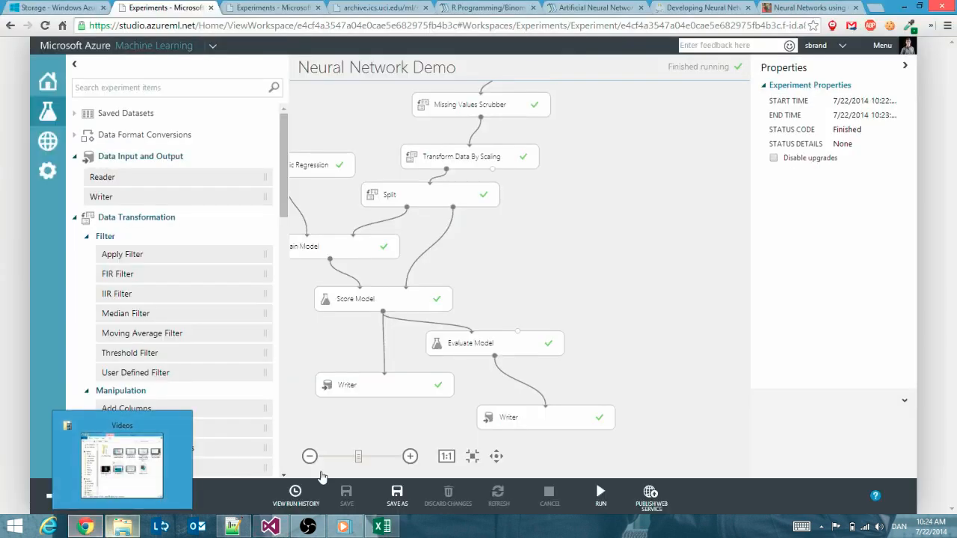
{"action": "left_click", "coordinate": [514, 343]}
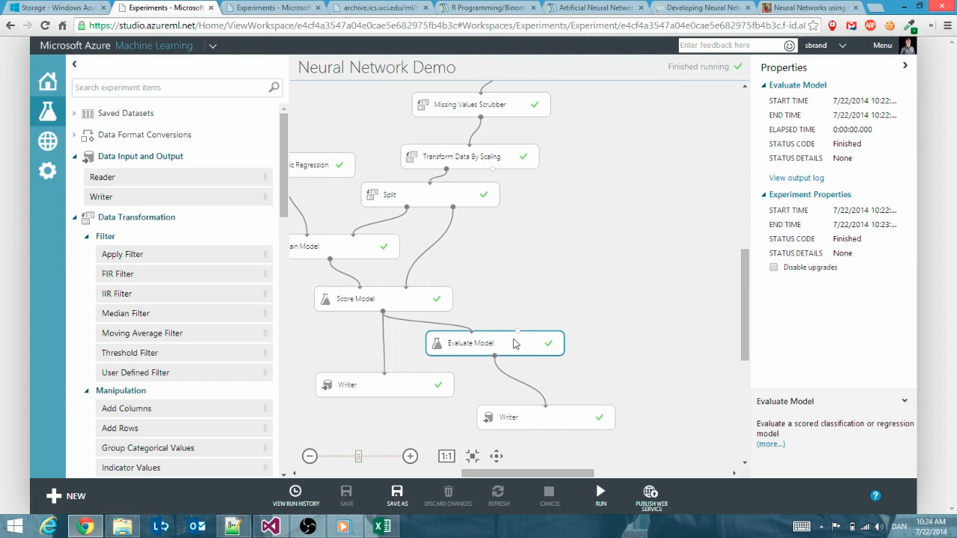
{"action": "left_click", "coordinate": [877, 500]}
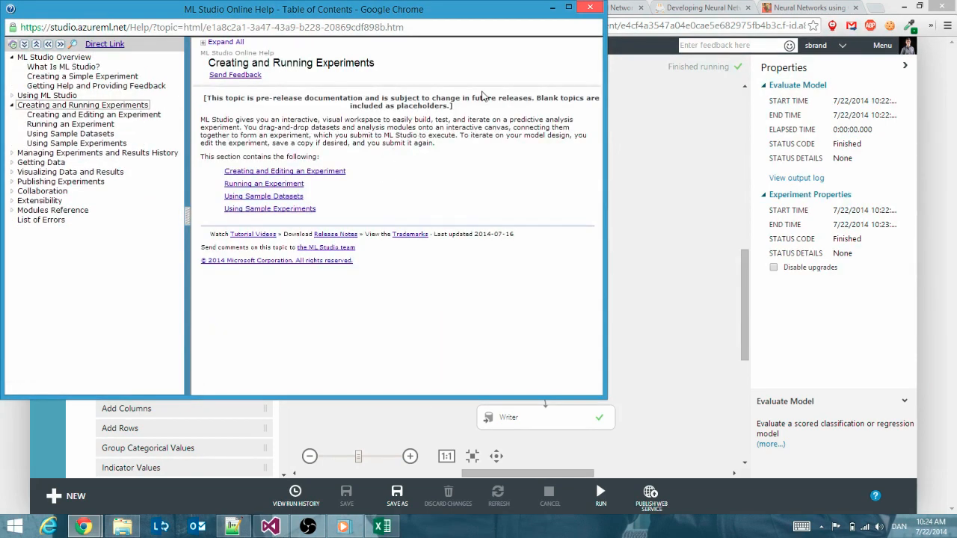
{"action": "left_click", "coordinate": [590, 8]}
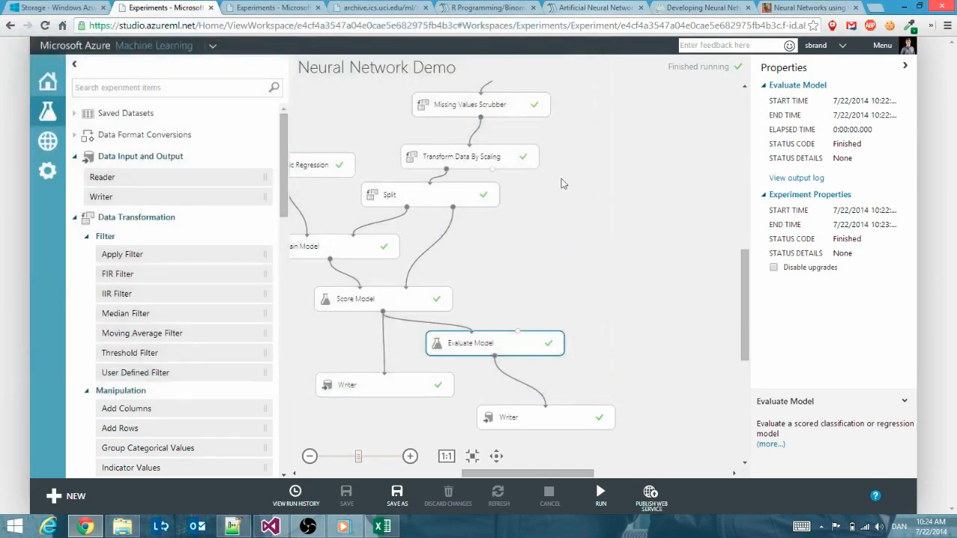
{"action": "left_click", "coordinate": [772, 445]}
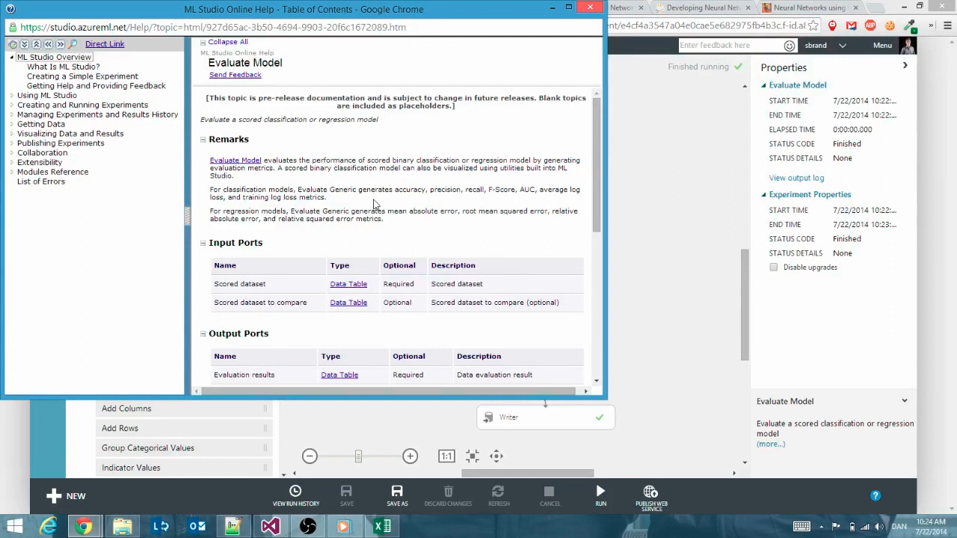
Read the classification metrics listed in the Evaluate Model remarks and compare accuracy with the first value in the eval sheet
{"action": "left_click_drag", "start_coordinate": [397, 189], "coordinate": [514, 190]}
{"action": "left_click_drag", "start_coordinate": [492, 192], "coordinate": [515, 193]}
{"action": "left_click", "coordinate": [518, 190]}
{"action": "double_click", "coordinate": [406, 189]}
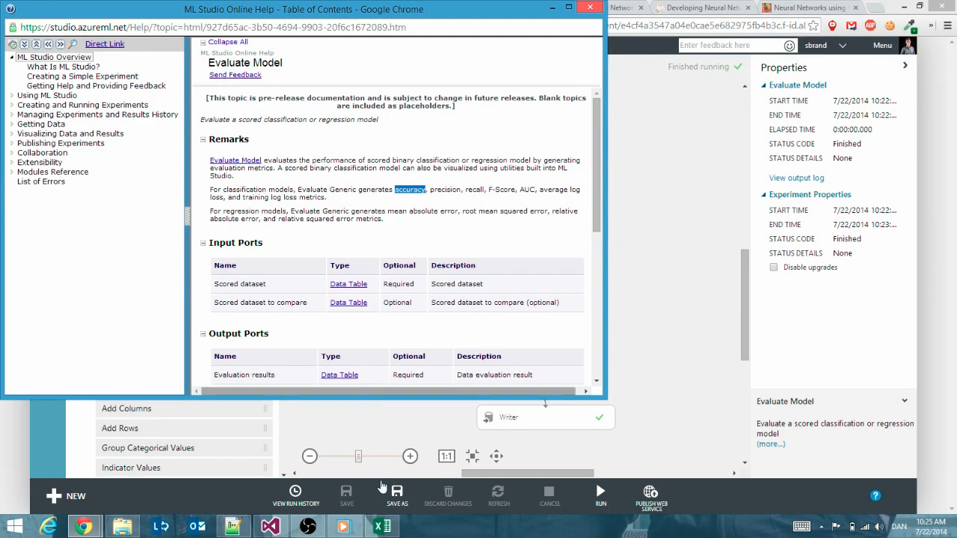
{"action": "left_click", "coordinate": [382, 527]}
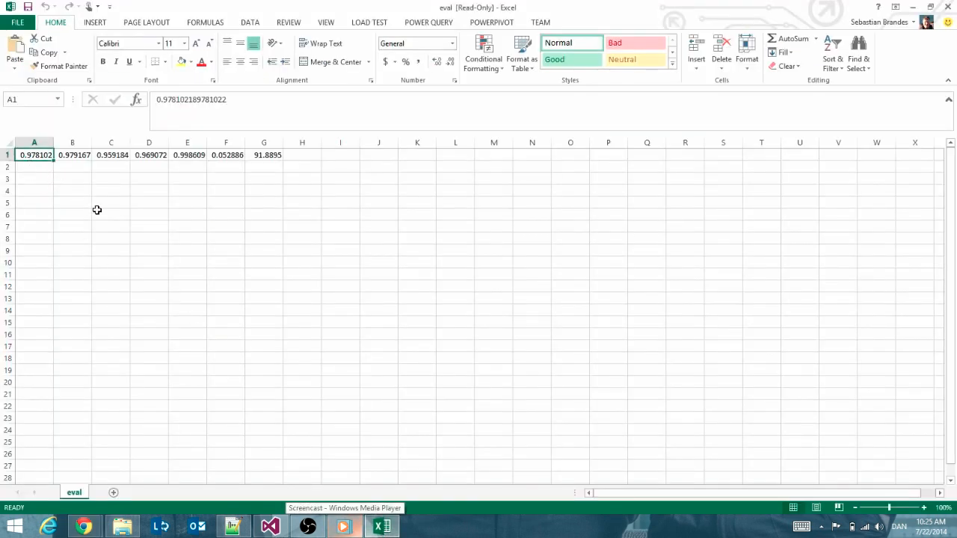
{"action": "left_click", "coordinate": [382, 526]}
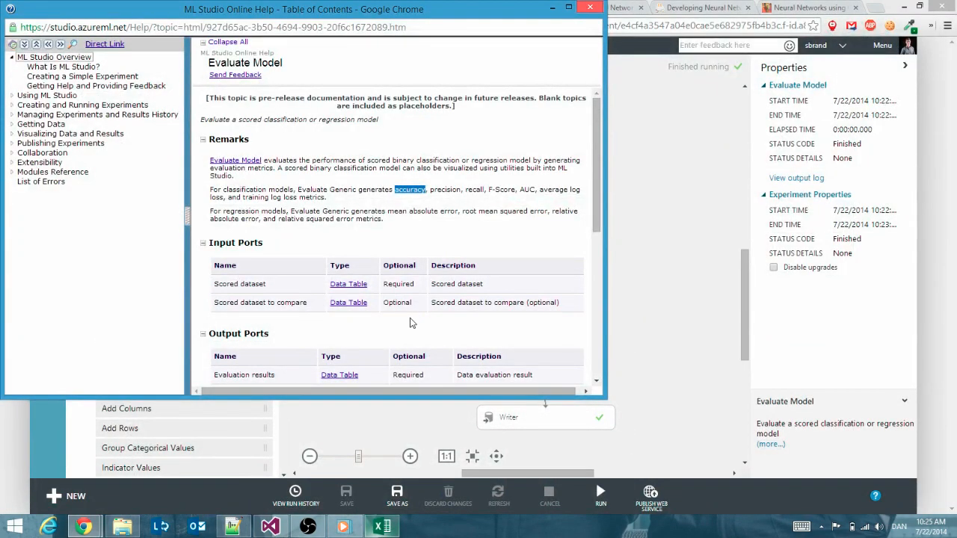
Switch to Visual Studio and open scored.csv from the results container
{"action": "left_click", "coordinate": [270, 526]}
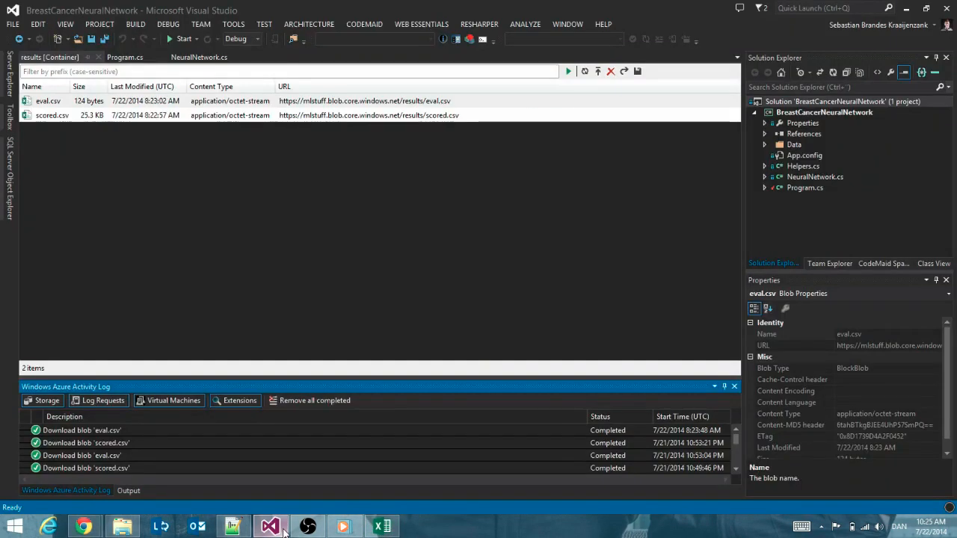
{"action": "left_click", "coordinate": [125, 57]}
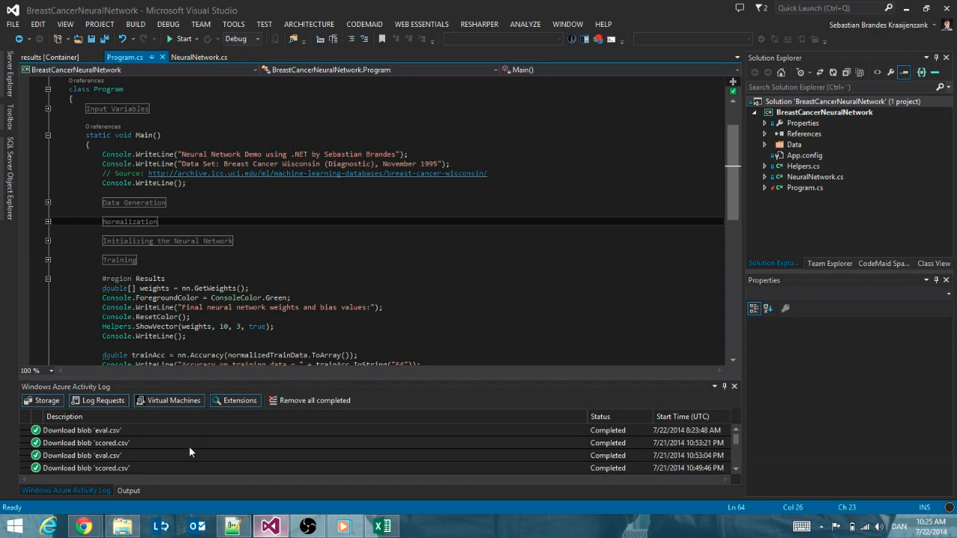
{"action": "mouse_move", "coordinate": [84, 527]}
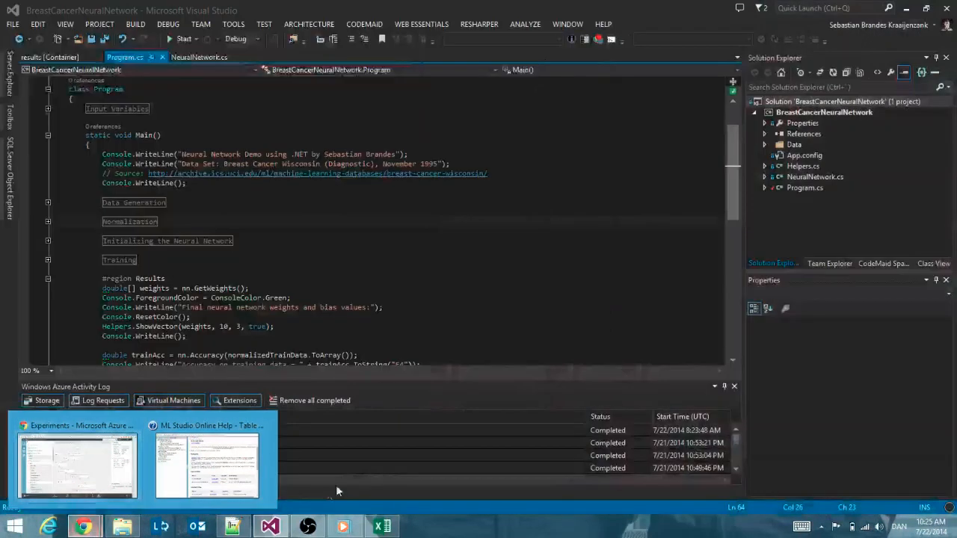
{"action": "left_click", "coordinate": [66, 57]}
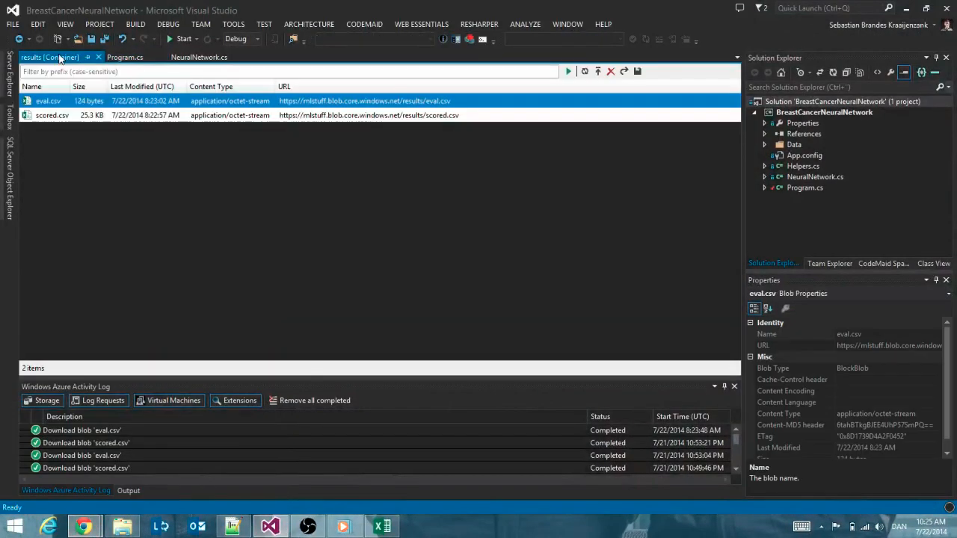
{"action": "double_click", "coordinate": [69, 116]}
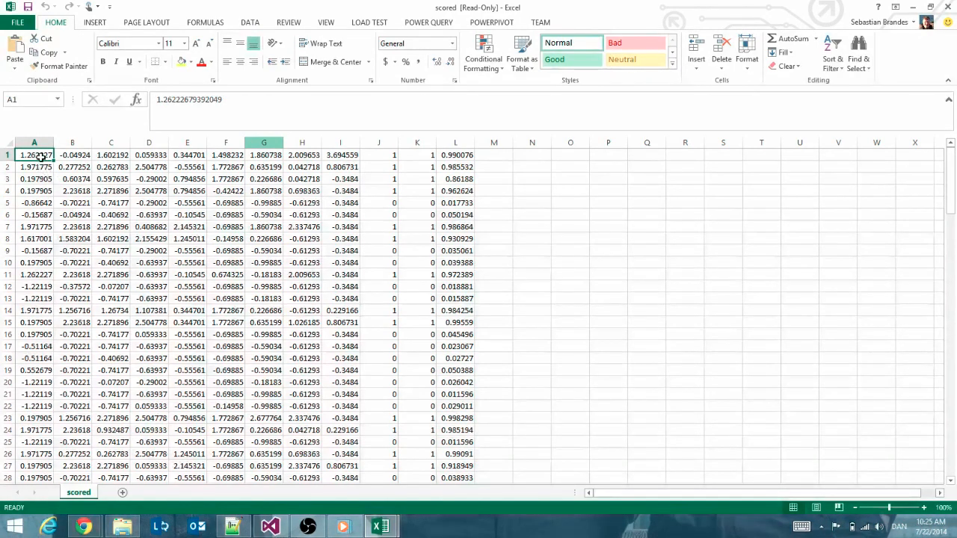
Look through the scored sheet to its last row and examine the input features in A137 to I137
{"action": "scroll", "coordinate": [67, 214], "scroll_direction": "down", "scroll_amount": 14}
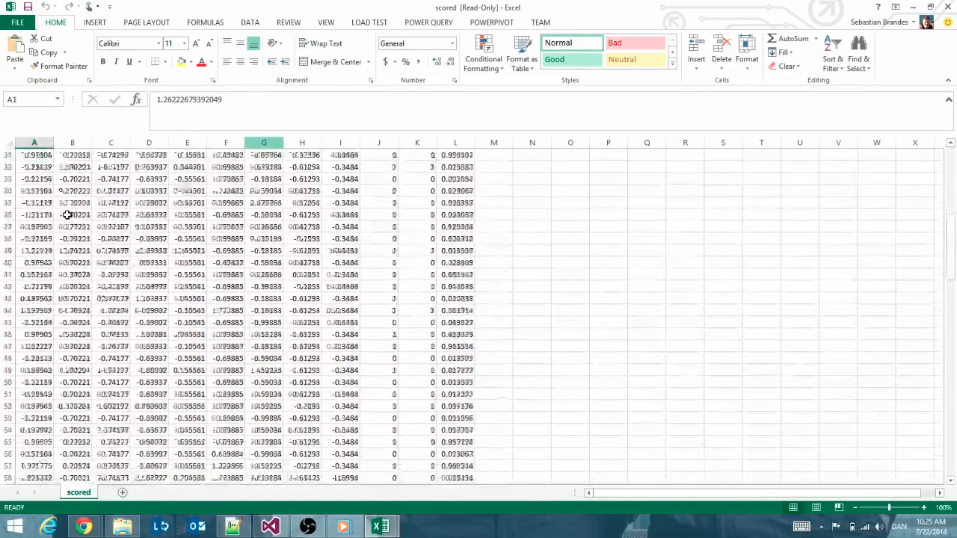
{"action": "scroll", "coordinate": [67, 214], "scroll_direction": "down", "scroll_amount": 20}
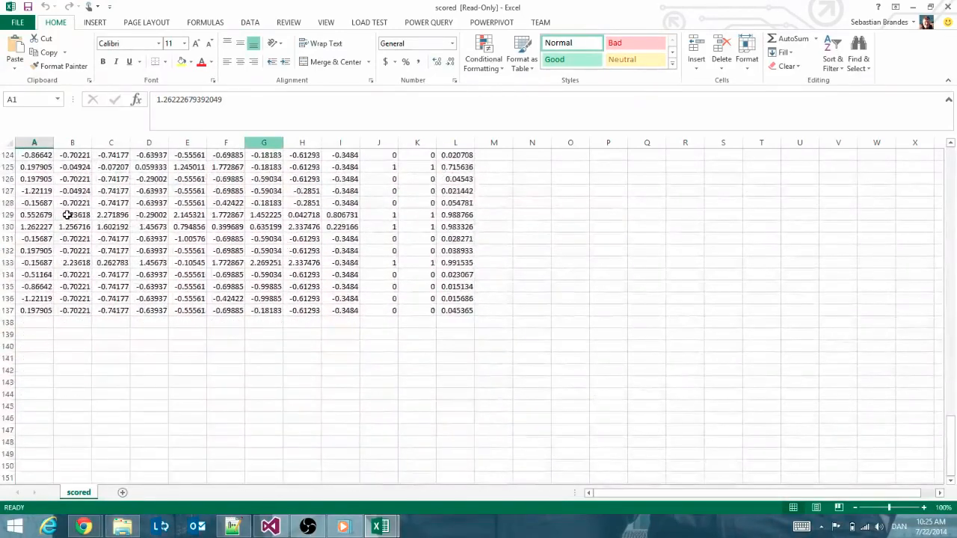
{"action": "left_click_drag", "start_coordinate": [26, 310], "coordinate": [352, 310]}
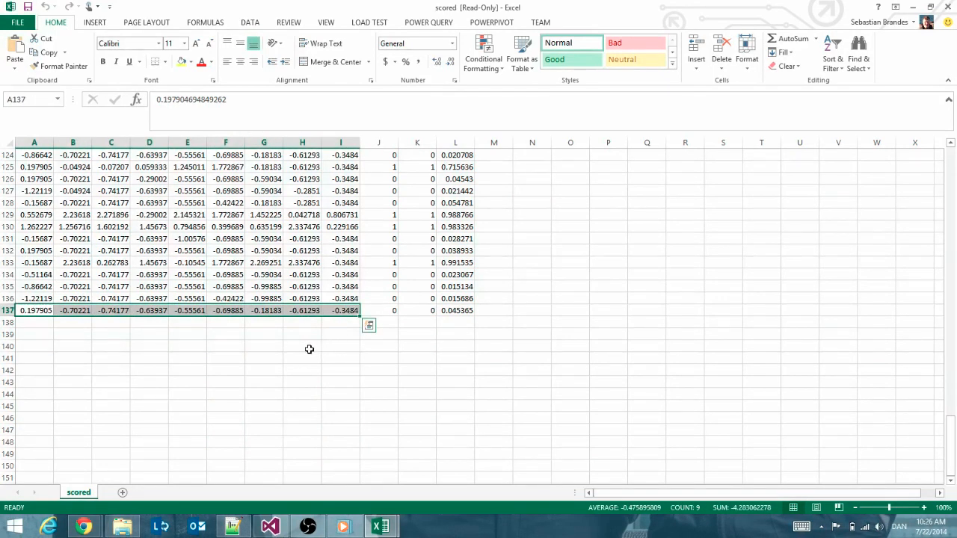
{"action": "scroll", "coordinate": [309, 350], "scroll_direction": "up", "scroll_amount": 20}
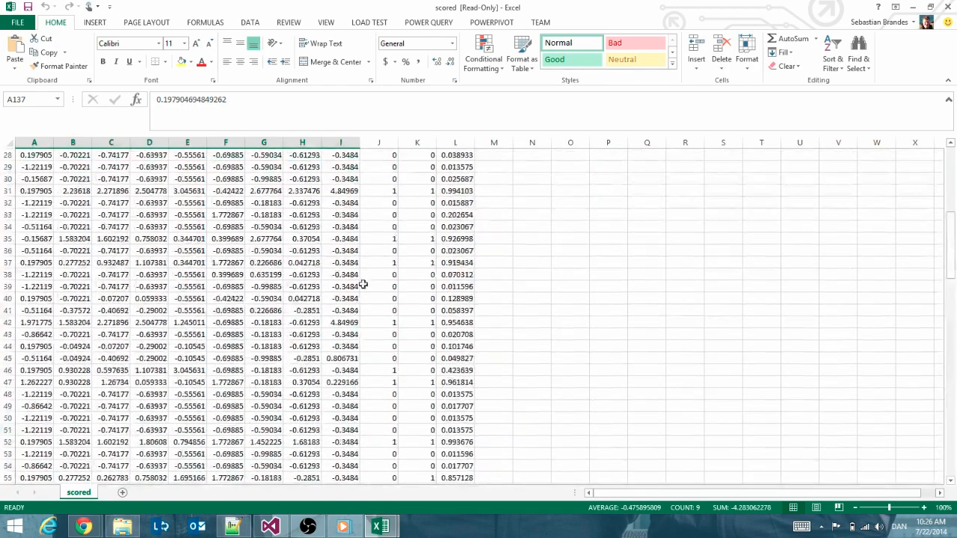
{"action": "scroll", "coordinate": [364, 272], "scroll_direction": "up", "scroll_amount": 9}
Switch to Azure ML Studio and check the blob header row option of the Writer connected to Score Model
{"action": "mouse_move", "coordinate": [84, 526]}
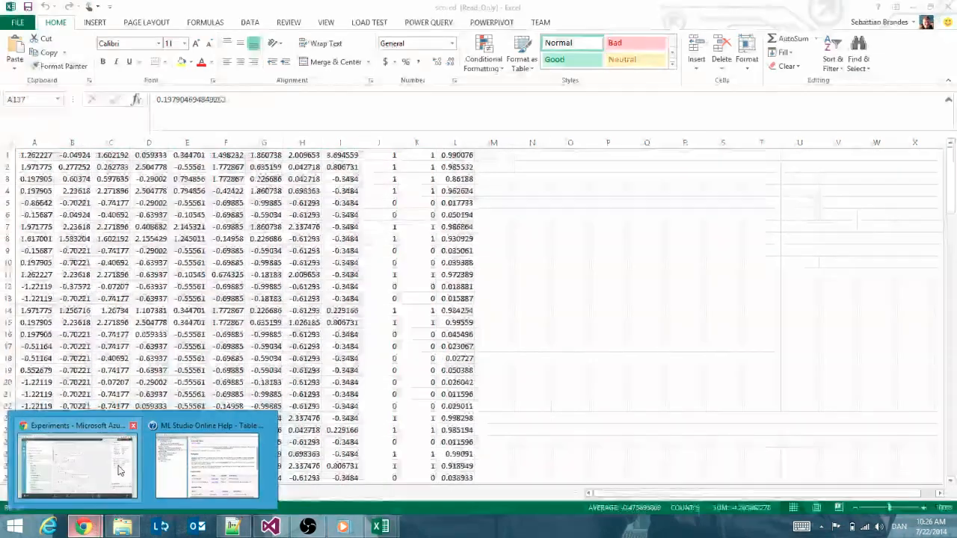
{"action": "left_click", "coordinate": [111, 500]}
{"action": "left_click", "coordinate": [399, 394]}
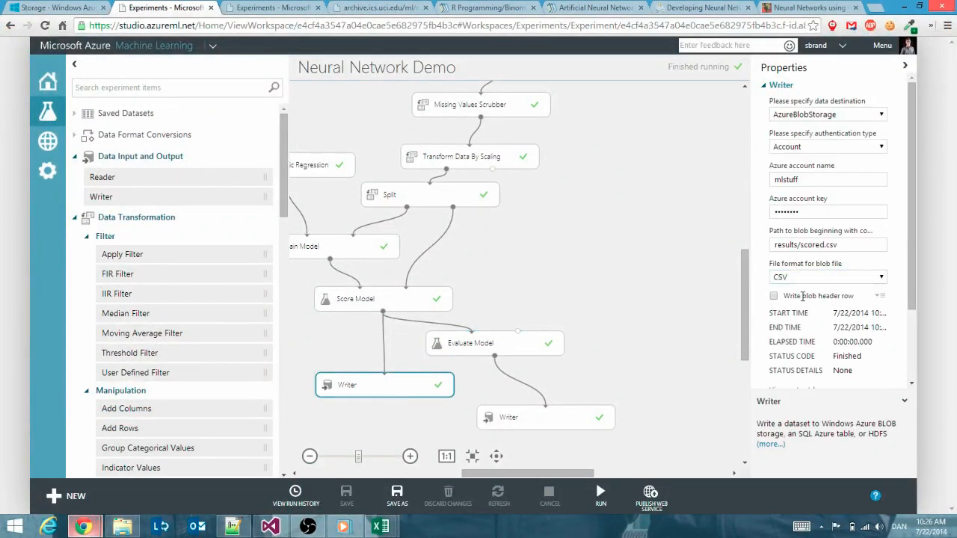
{"action": "left_click_drag", "start_coordinate": [803, 297], "coordinate": [851, 296]}
{"action": "left_click", "coordinate": [859, 300]}
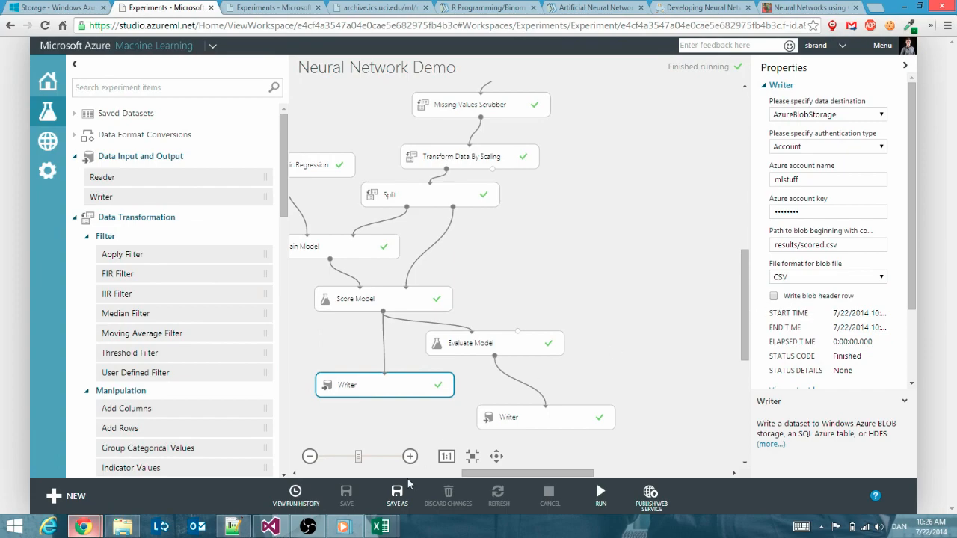
Switch to the scored workbook in Excel and examine its first row from A1 to L1
{"action": "left_click", "coordinate": [383, 526]}
{"action": "left_click", "coordinate": [397, 473]}
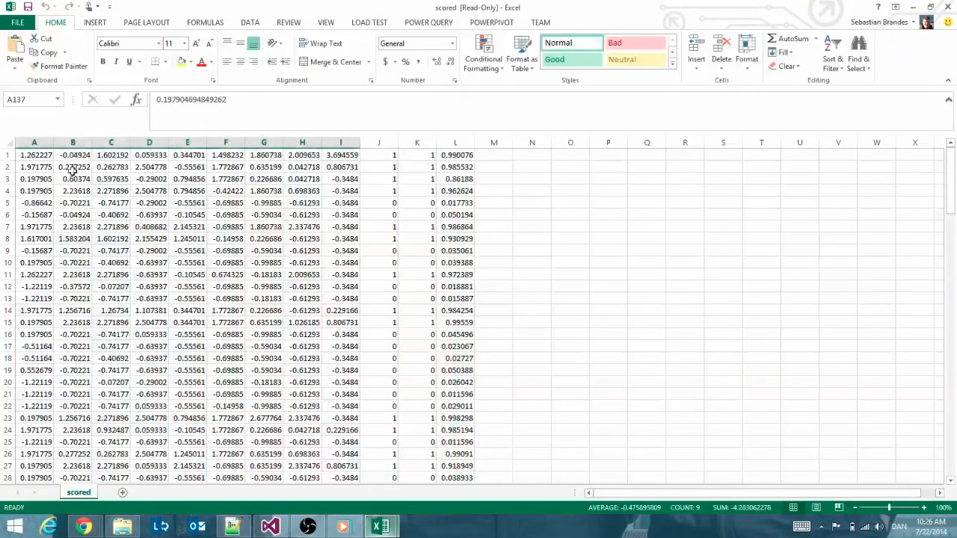
{"action": "left_click_drag", "start_coordinate": [36, 156], "coordinate": [441, 154]}
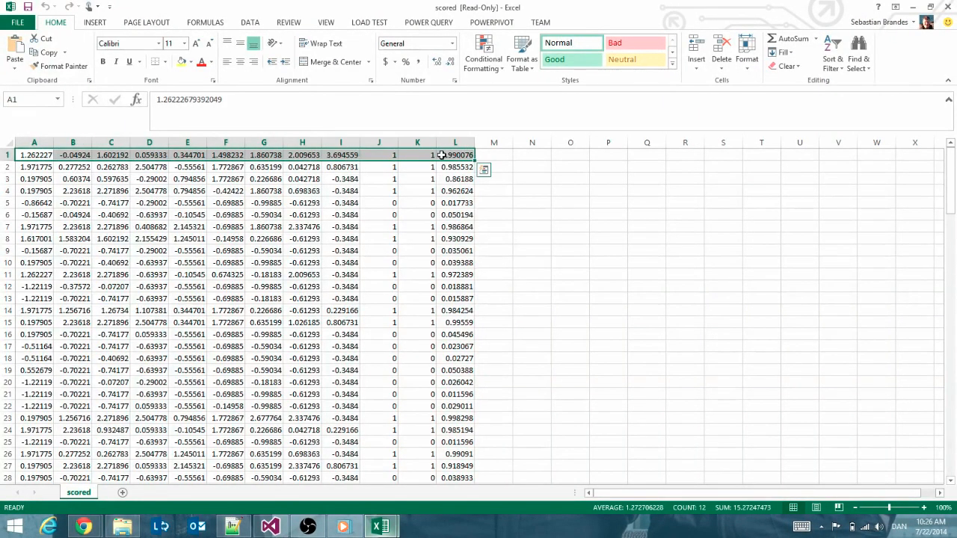
{"action": "left_click", "coordinate": [39, 154]}
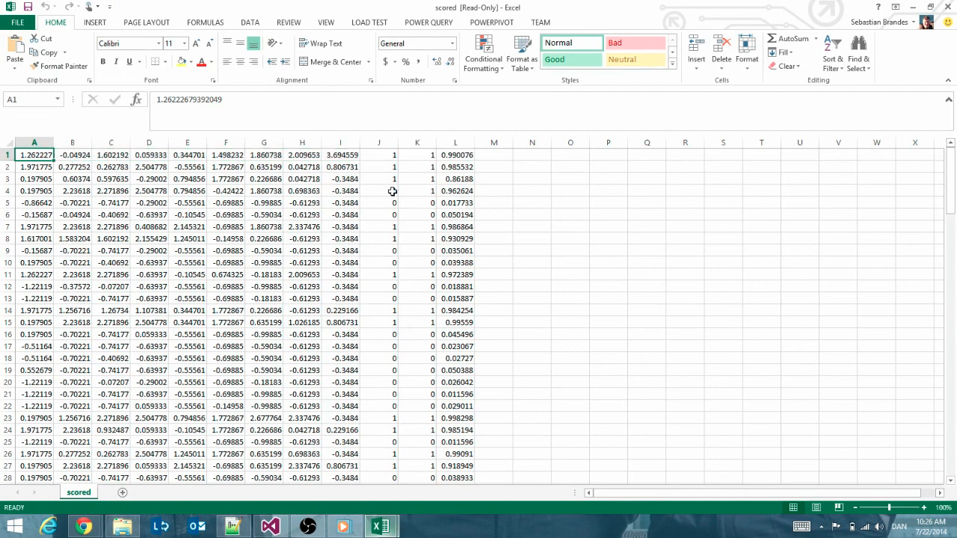
Compare the class labels in columns J and K and examine the probabilities in column L of the scored sheet
{"action": "left_click_drag", "start_coordinate": [387, 154], "coordinate": [380, 298]}
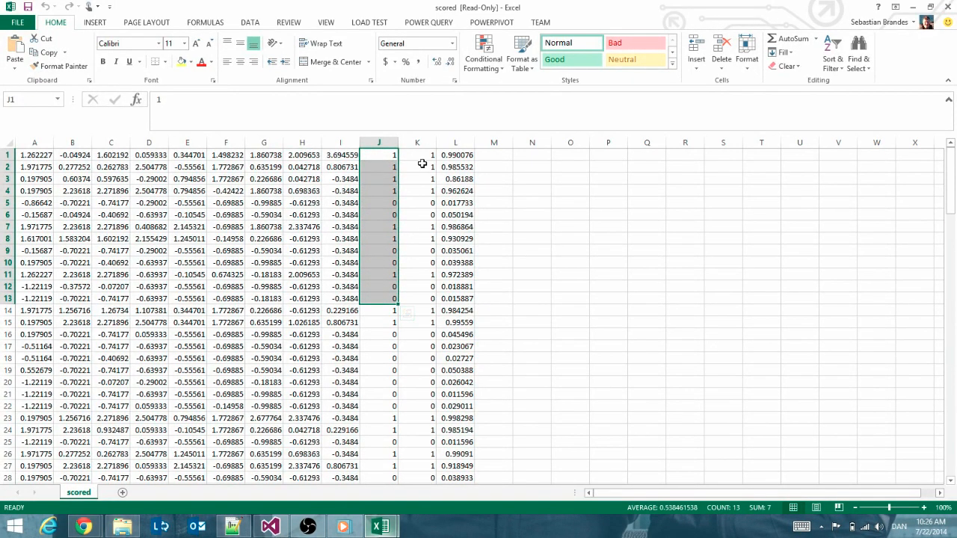
{"action": "left_click_drag", "start_coordinate": [423, 156], "coordinate": [415, 239]}
{"action": "left_click", "coordinate": [414, 240]}
{"action": "left_click_drag", "start_coordinate": [458, 156], "coordinate": [456, 274]}
{"action": "left_click", "coordinate": [457, 215]}
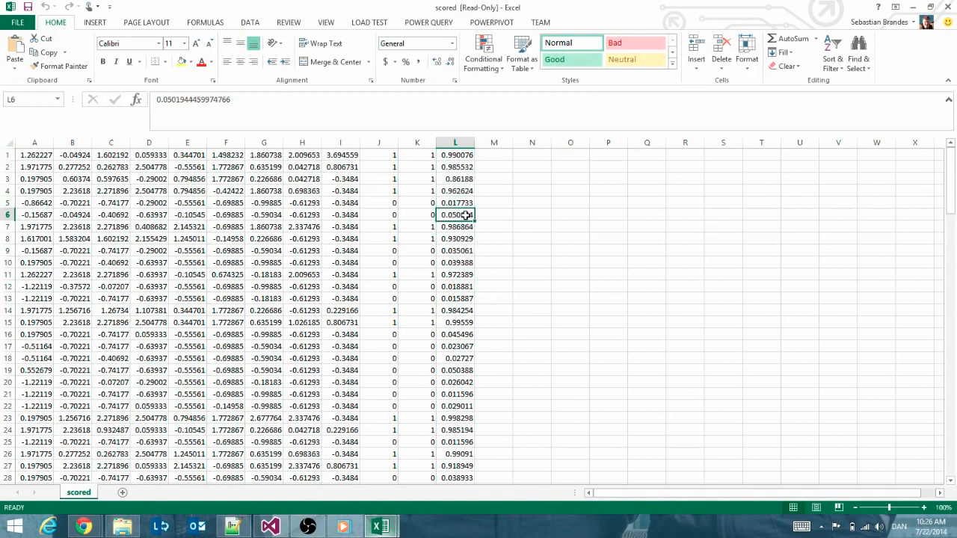
Examine the class labels in K1 to K4 of the scored sheet and compare them with column J
{"action": "left_click", "coordinate": [418, 154]}
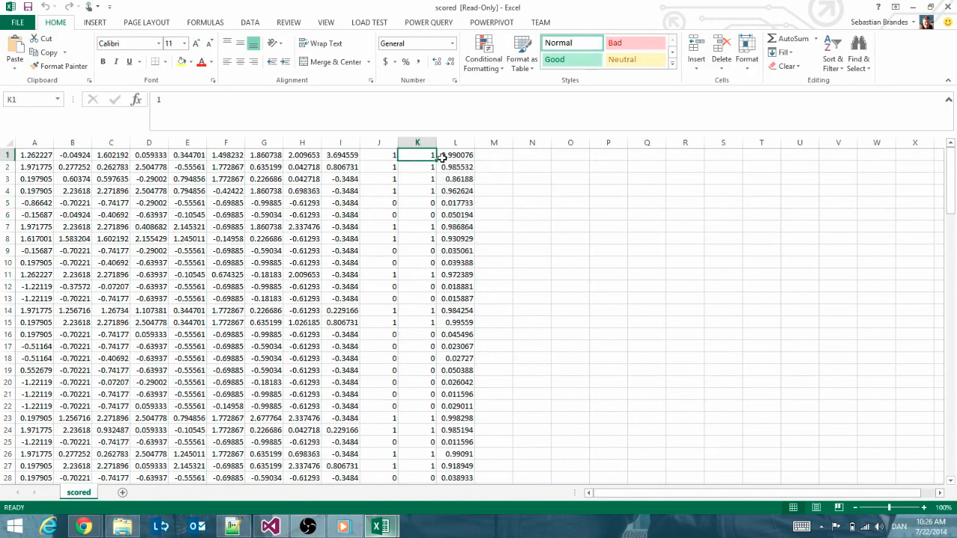
{"action": "key", "text": "Left"}
{"action": "key", "text": "Right"}
{"action": "left_click", "coordinate": [428, 170]}
{"action": "left_click", "coordinate": [426, 180]}
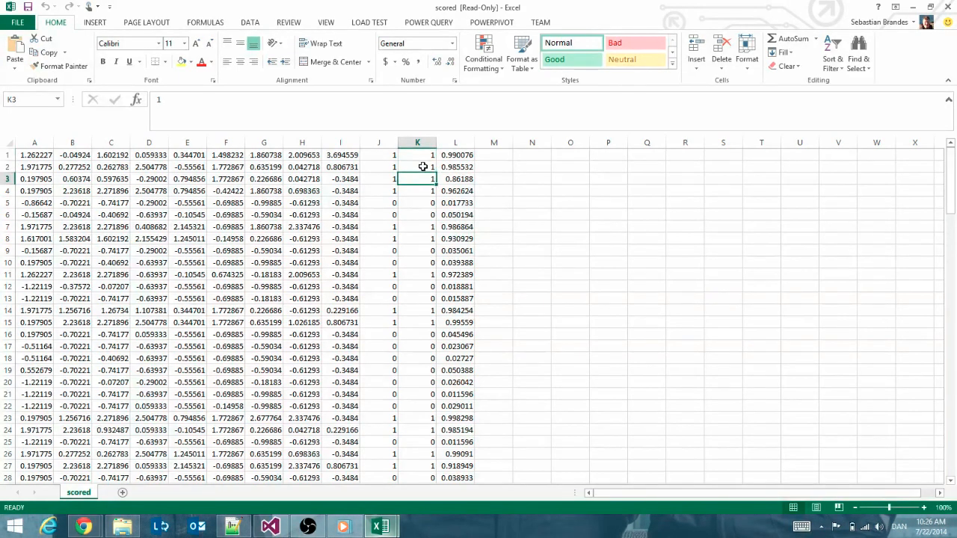
{"action": "left_click", "coordinate": [423, 158]}
{"action": "left_click", "coordinate": [426, 190]}
{"action": "left_click", "coordinate": [424, 179]}
Examine the label in J1 and the input features in A1 to I3, and look through the scored sheet down to row 137
{"action": "left_click", "coordinate": [379, 155]}
{"action": "left_click_drag", "start_coordinate": [344, 155], "coordinate": [26, 180]}
{"action": "left_click", "coordinate": [340, 239]}
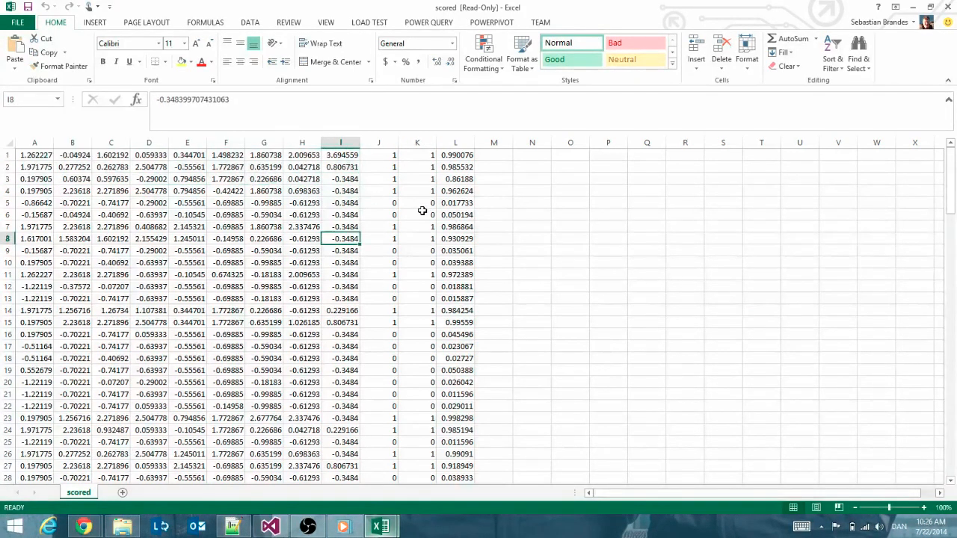
{"action": "scroll", "coordinate": [487, 171], "scroll_direction": "down", "scroll_amount": 18}
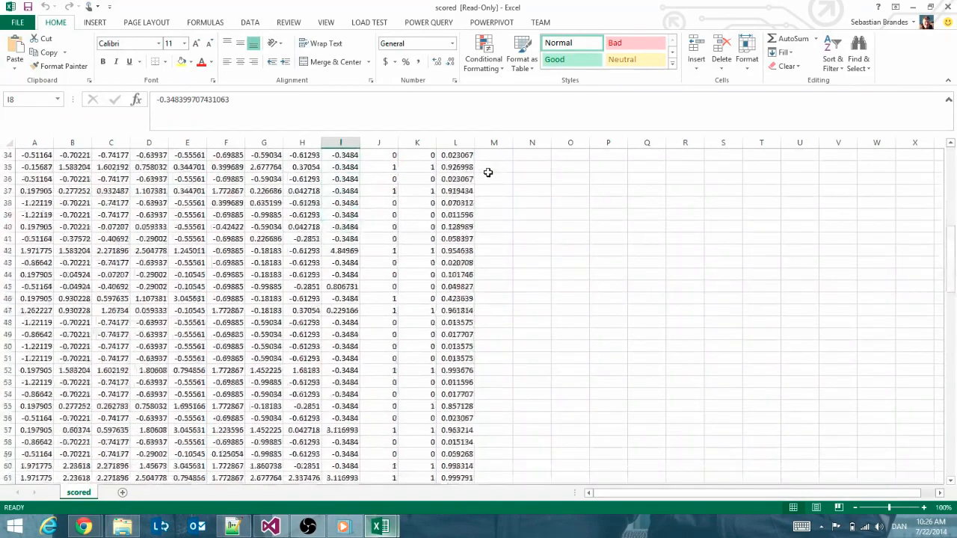
{"action": "scroll", "coordinate": [488, 172], "scroll_direction": "down", "scroll_amount": 20}
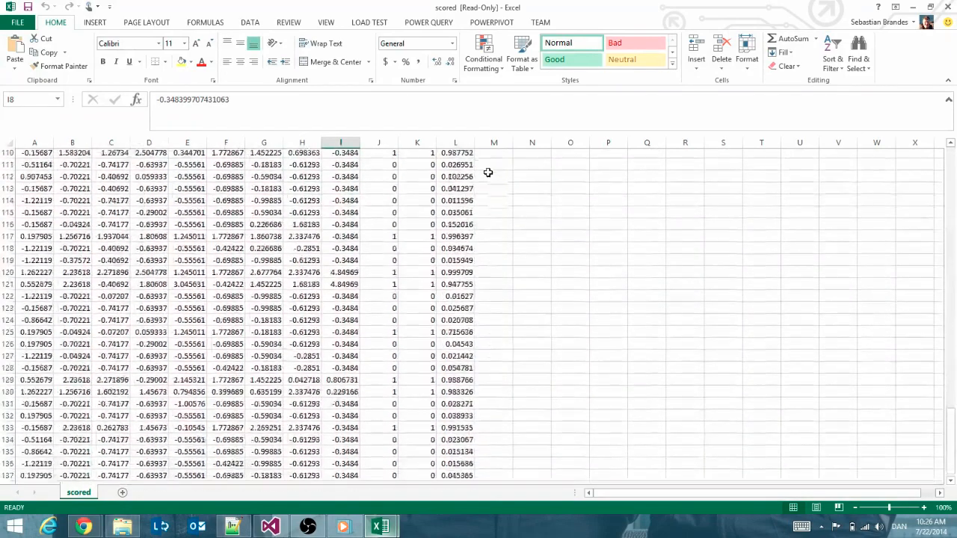
{"action": "scroll", "coordinate": [446, 206], "scroll_direction": "up", "scroll_amount": 5}
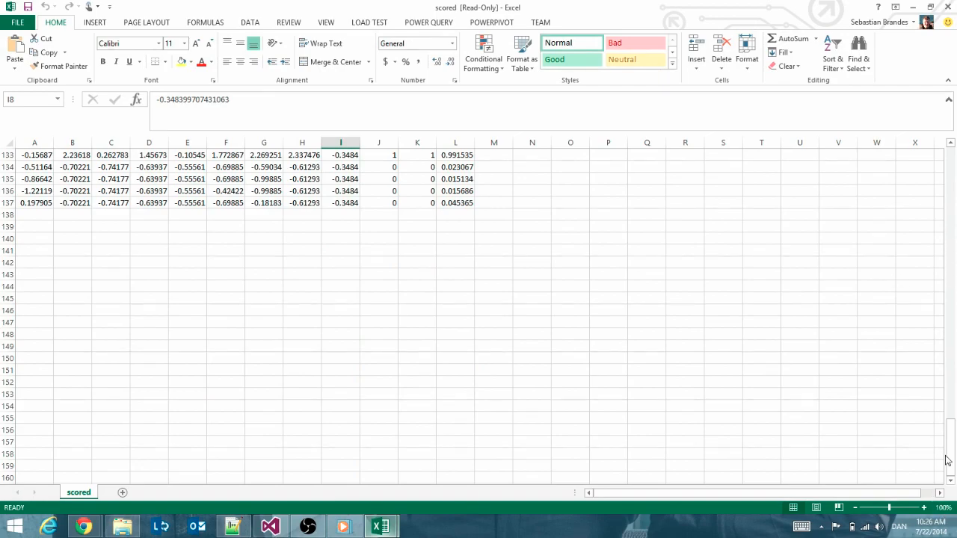
{"action": "left_click_drag", "start_coordinate": [949, 437], "coordinate": [949, 171]}
{"action": "scroll", "coordinate": [606, 186], "scroll_direction": "up", "scroll_amount": 1}
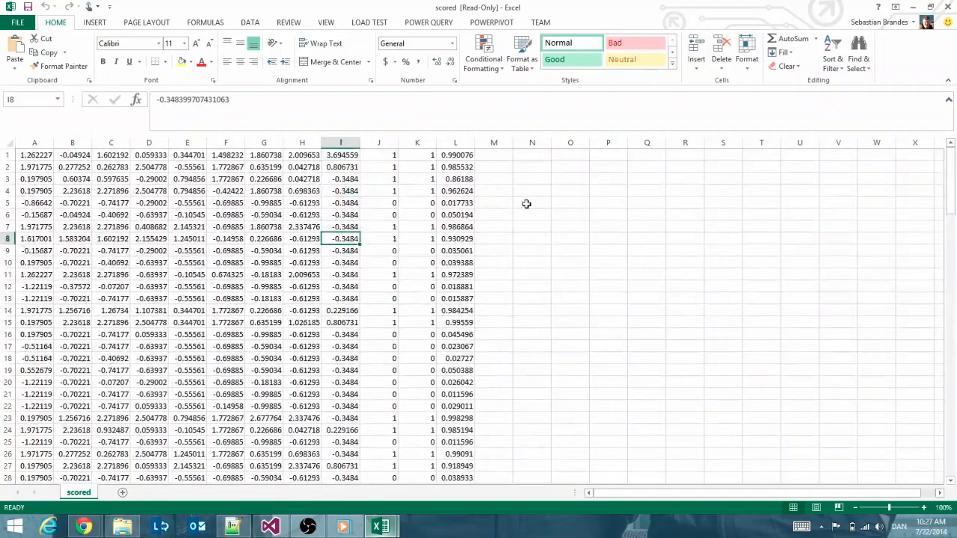
Enter the formula =J1-K1 in M1 and fill it down column M to row 137
{"action": "left_click", "coordinate": [492, 157]}
{"action": "type", "text": "="}
{"action": "key", "text": "Left"}
{"action": "key", "text": "Left"}
{"action": "key", "text": "Left"}
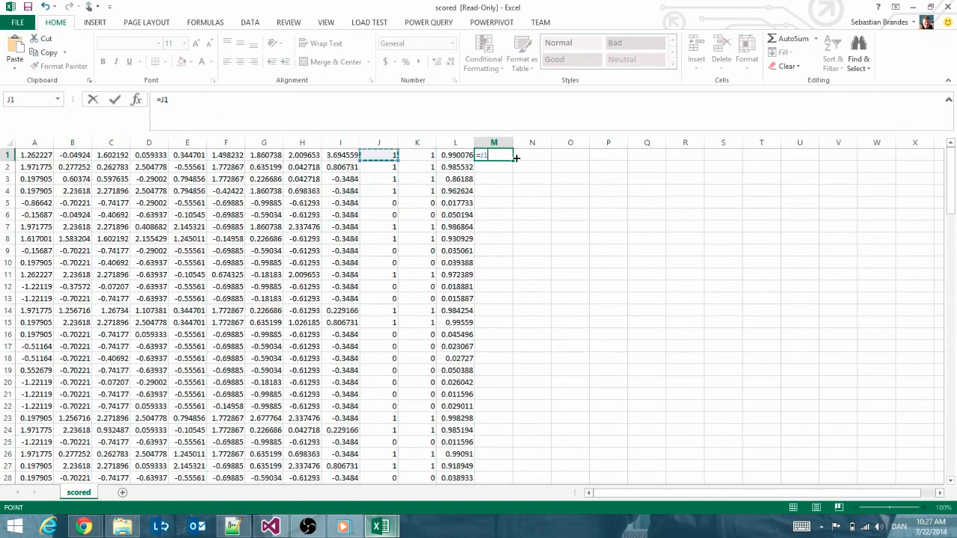
{"action": "type", "text": "-"}
{"action": "key", "text": "Left"}
{"action": "key", "text": "Left"}
{"action": "key", "text": "Return"}
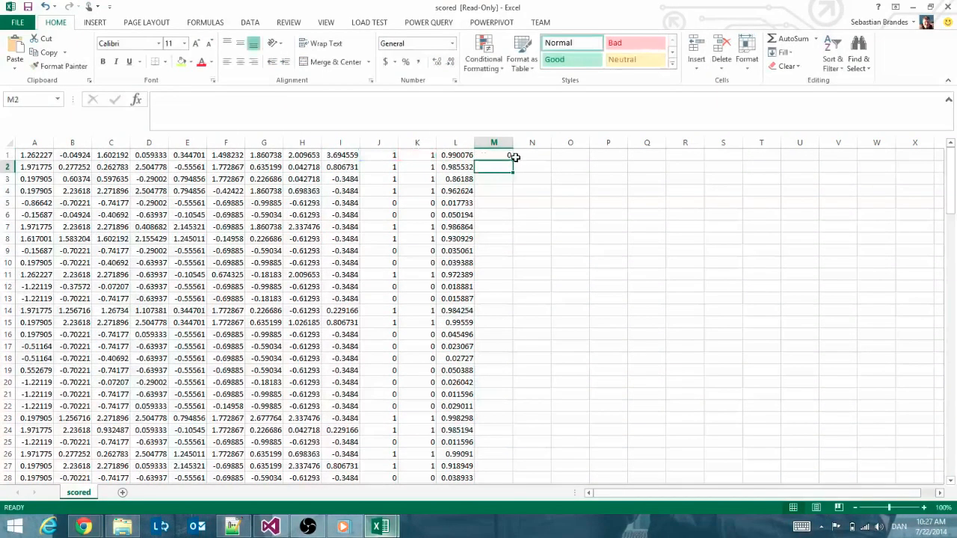
{"action": "left_click", "coordinate": [507, 154]}
{"action": "mouse_move", "coordinate": [512, 160]}
{"action": "left_mouse_down"}
{"action": "mouse_move", "coordinate": [496, 521]}
{"action": "mouse_move", "coordinate": [496, 468]}
{"action": "left_mouse_up"}
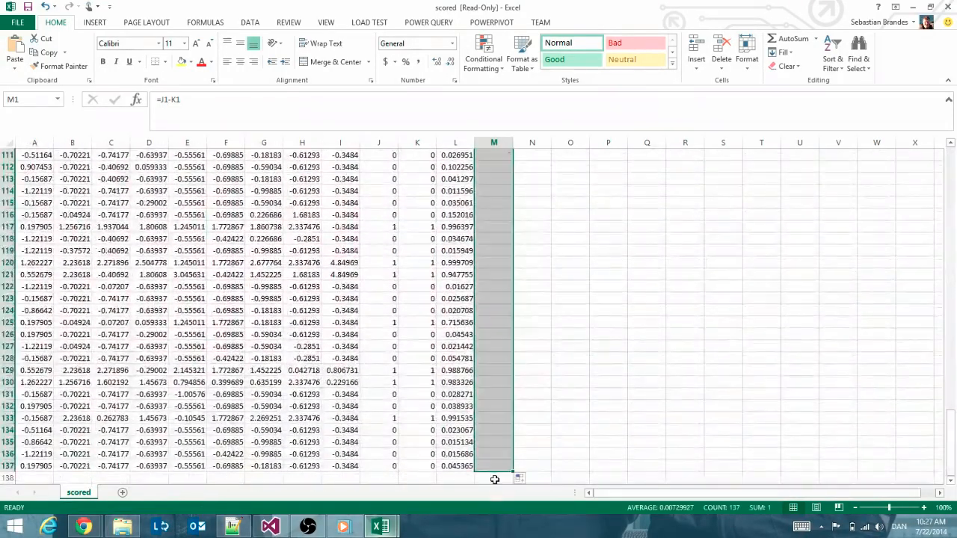
Total the label differences in M138 with the formula =SUM(M1:M137)
{"action": "left_click", "coordinate": [495, 480]}
{"action": "type", "text": "=su"}
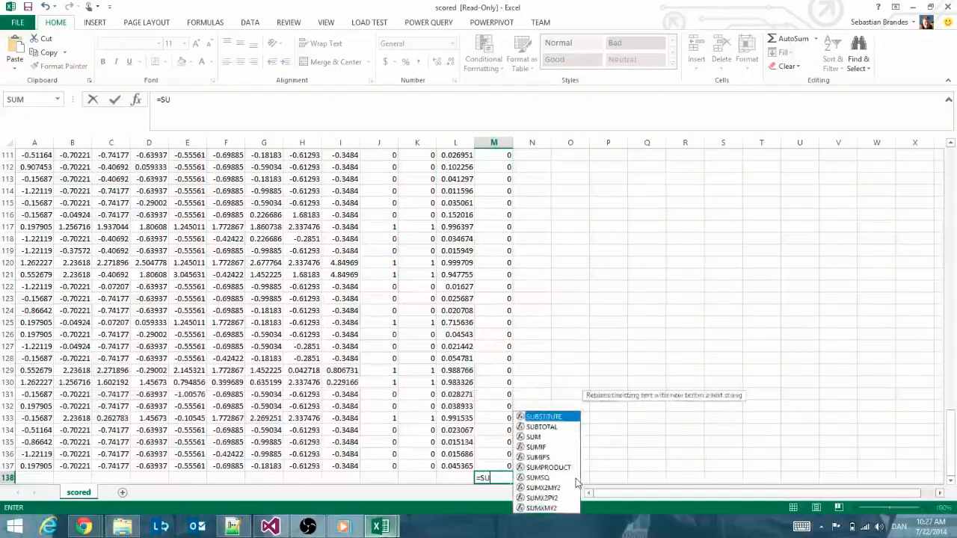
{"action": "key", "text": "Tab"}
{"action": "type", "text": "M"}
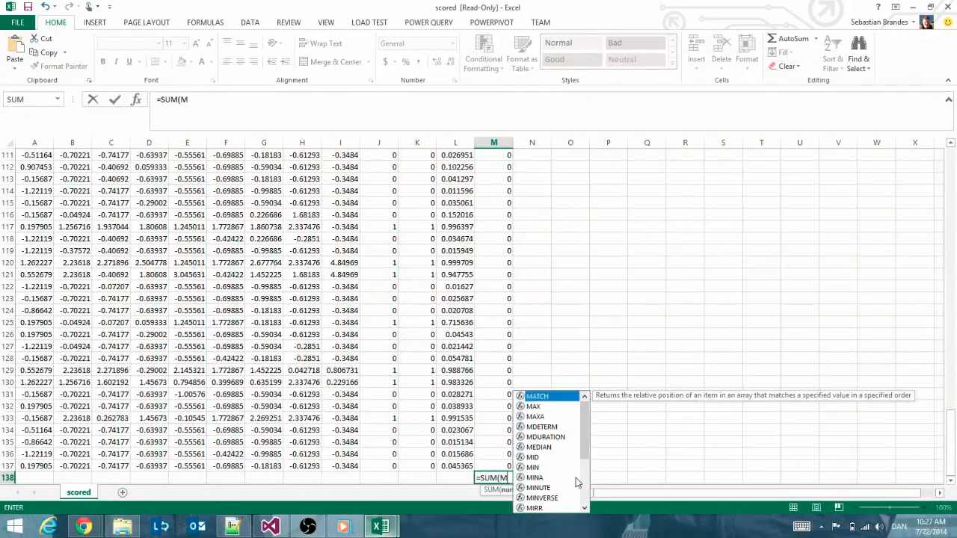
{"action": "type", "text": "1:M"}
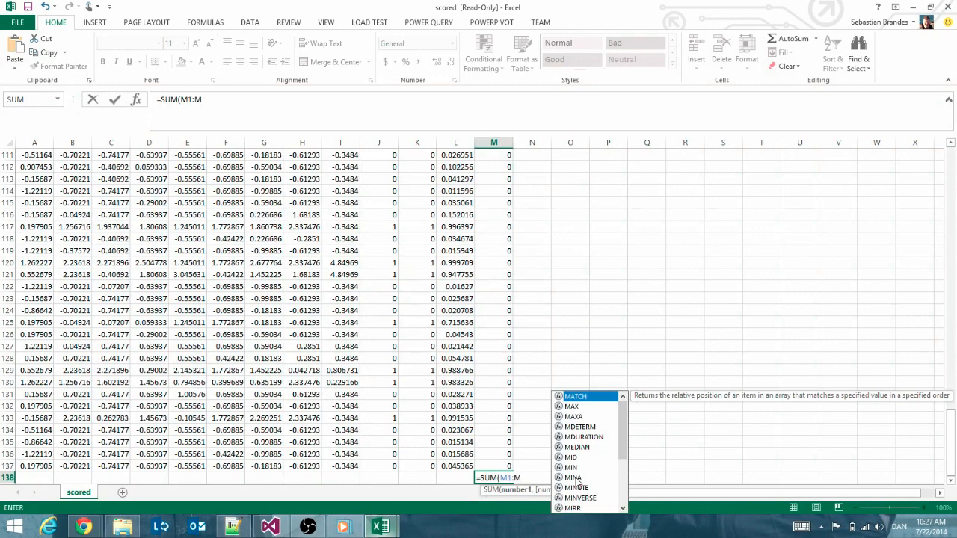
{"action": "type", "text": "137"}
{"action": "key", "text": "BackSpace"}
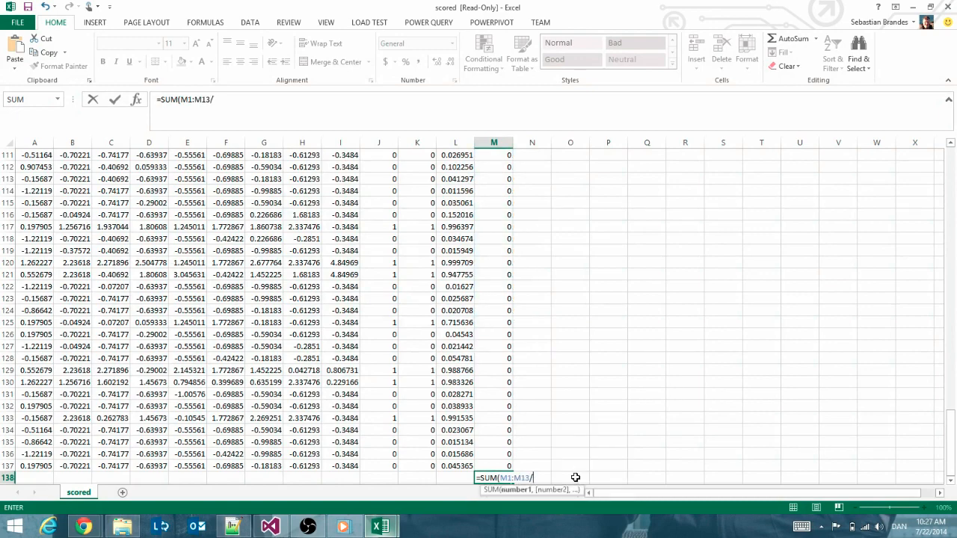
{"action": "key", "text": "BackSpace"}
{"action": "type", "text": "7"}
{"action": "key", "text": "Return"}
{"action": "key", "text": "Up"}
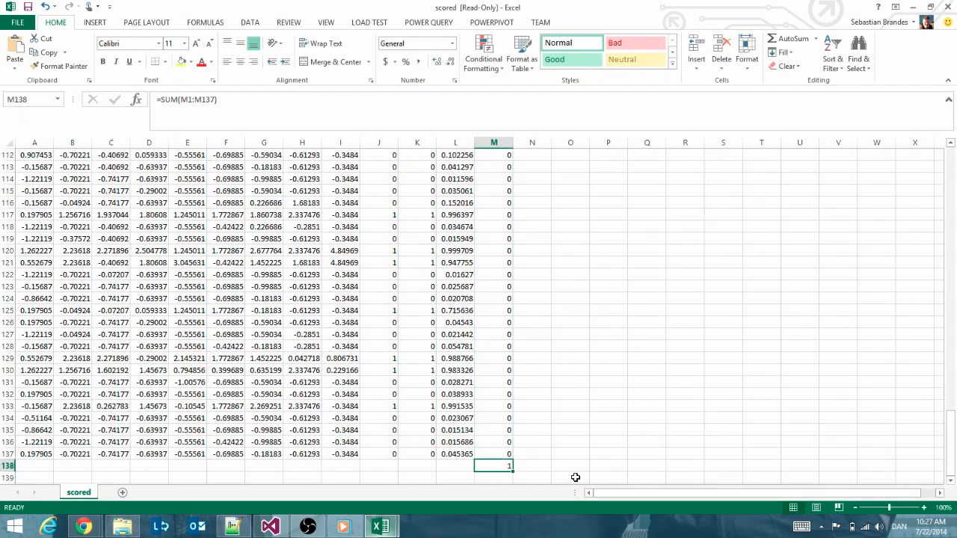
Search column M upward from the total for mismatched labels and examine row 55 from column A to M
{"action": "scroll", "coordinate": [590, 447], "scroll_direction": "up", "scroll_amount": 7}
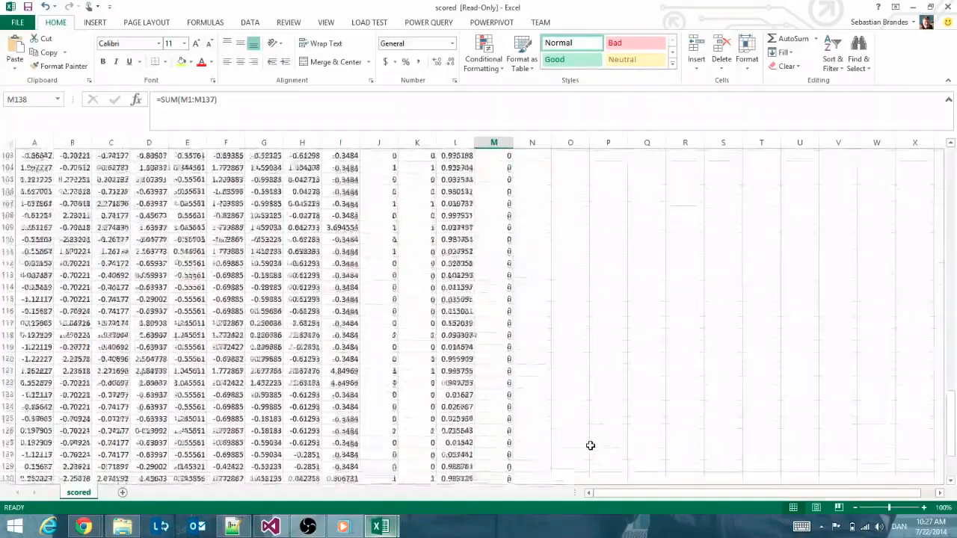
{"action": "scroll", "coordinate": [591, 446], "scroll_direction": "up", "scroll_amount": 9}
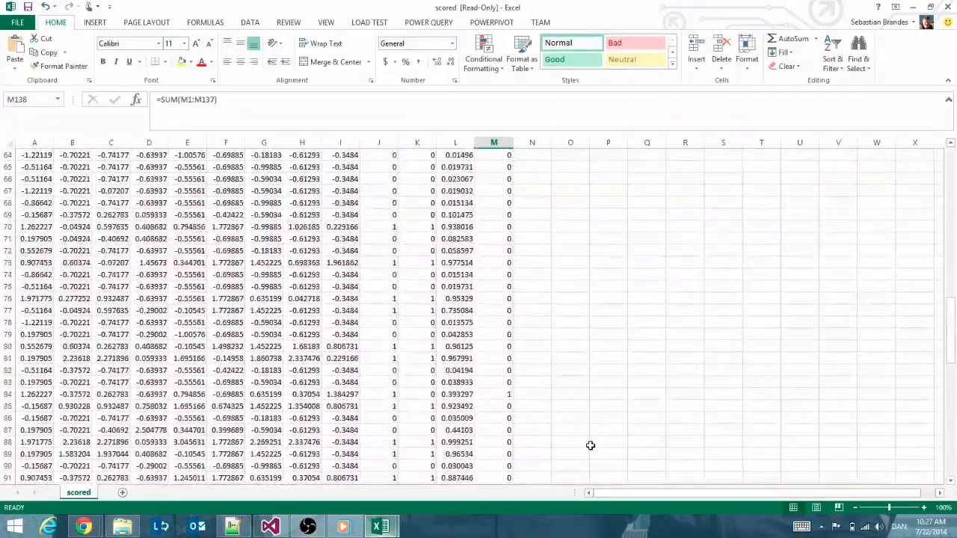
{"action": "scroll", "coordinate": [591, 446], "scroll_direction": "up", "scroll_amount": 5}
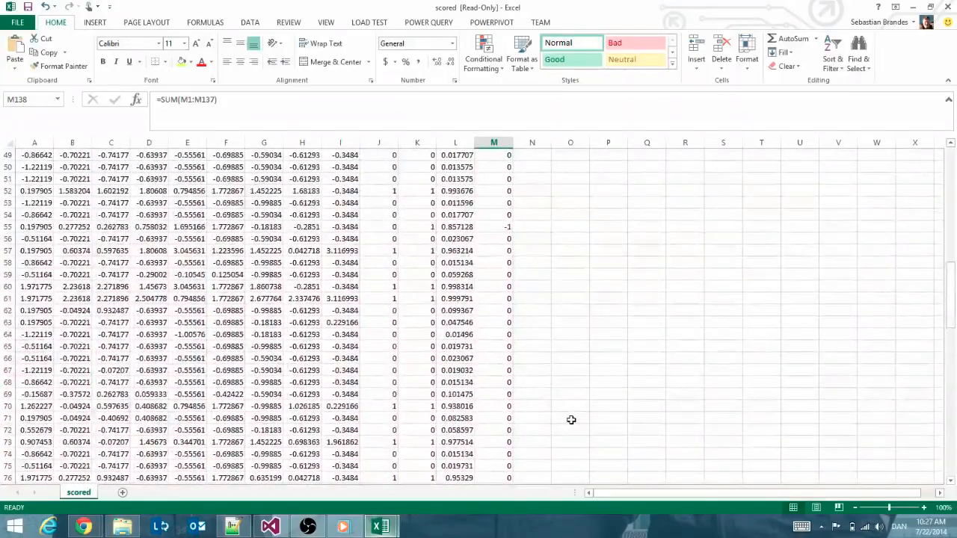
{"action": "left_click", "coordinate": [377, 226]}
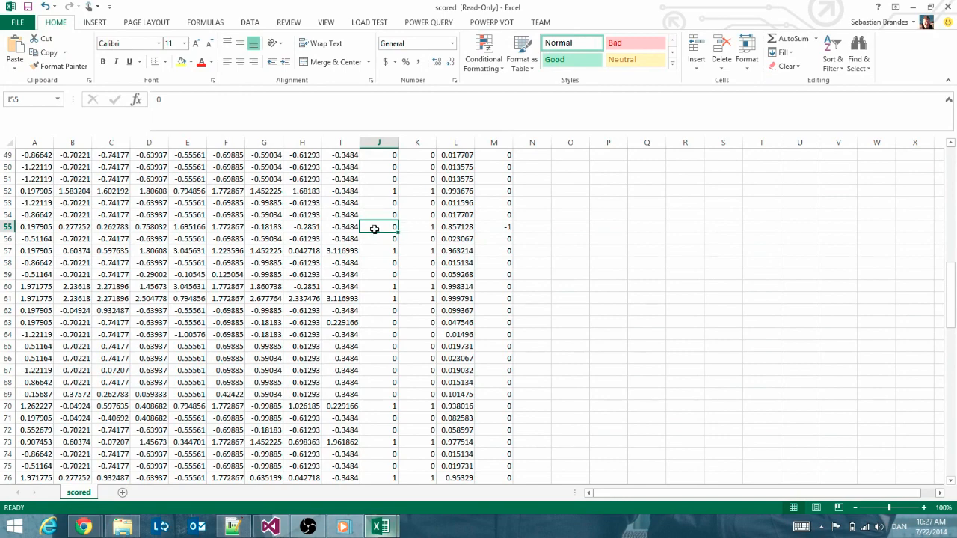
{"action": "left_click_drag", "start_coordinate": [22, 226], "coordinate": [502, 237]}
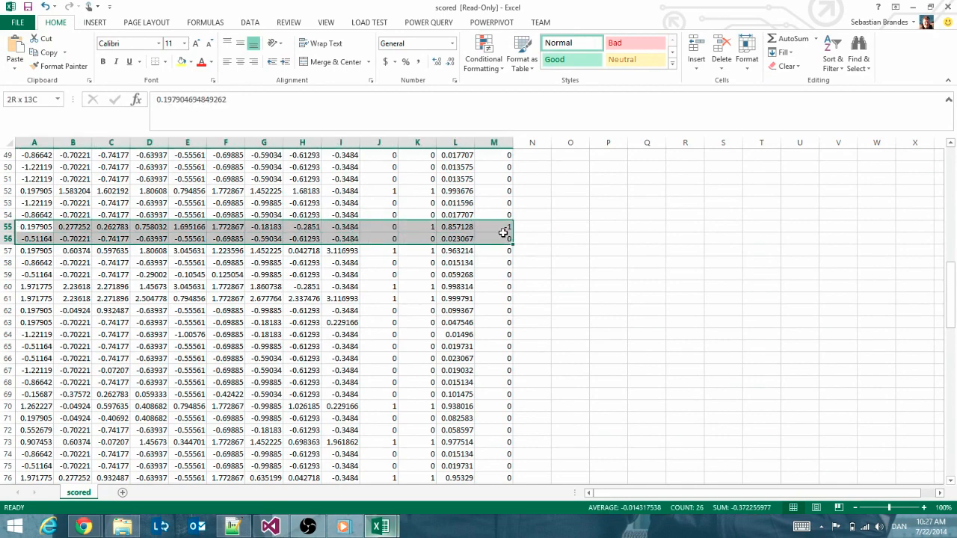
Examine the differences in M46 and M55 and look through the surrounding rows of column M for further mismatches
{"action": "scroll", "coordinate": [497, 293], "scroll_direction": "up", "scroll_amount": 3}
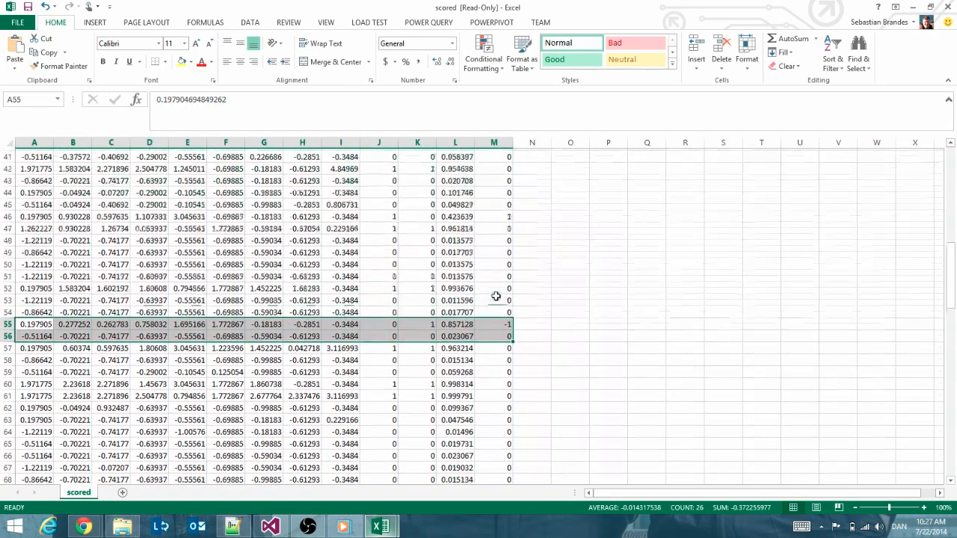
{"action": "left_click", "coordinate": [497, 238]}
{"action": "left_click", "coordinate": [495, 227]}
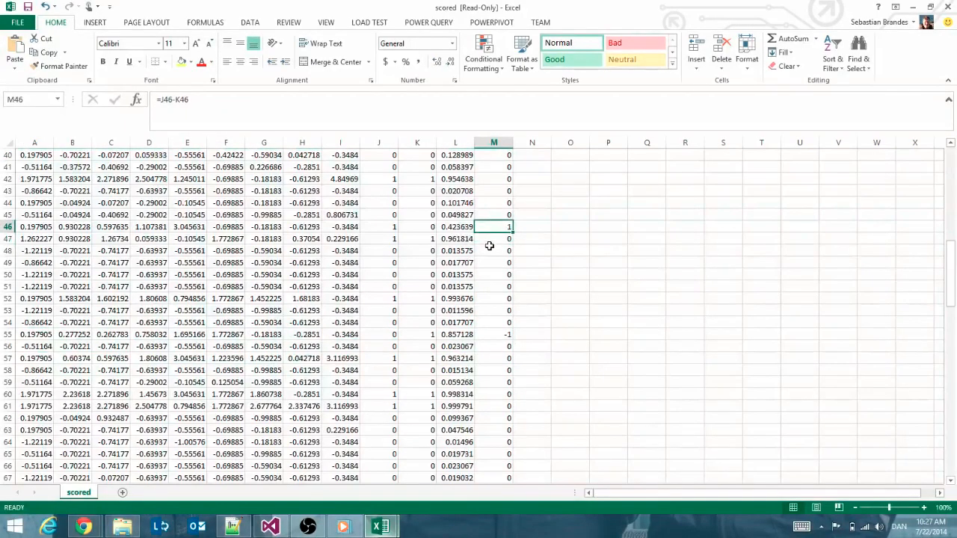
{"action": "scroll", "coordinate": [490, 249], "scroll_direction": "up", "scroll_amount": 3}
{"action": "scroll", "coordinate": [491, 250], "scroll_direction": "up", "scroll_amount": 10}
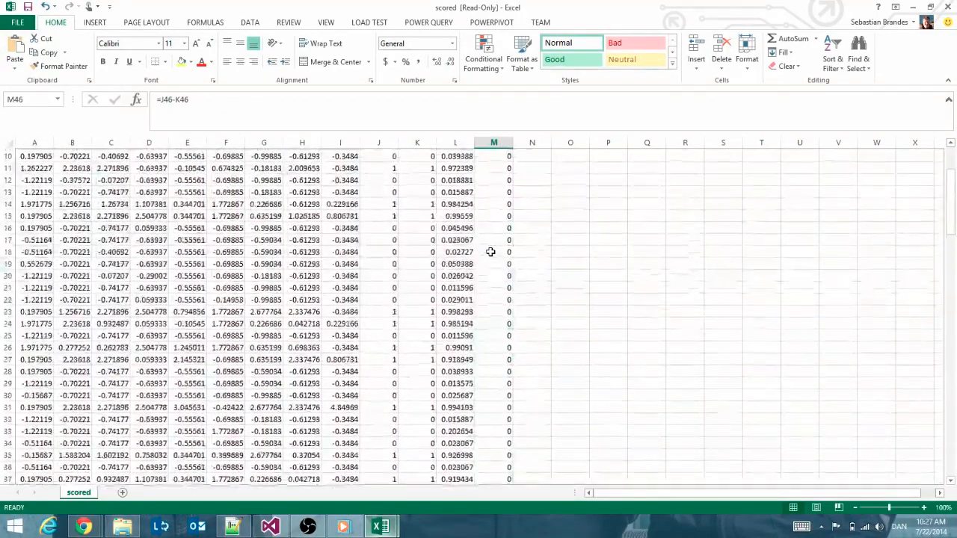
{"action": "scroll", "coordinate": [491, 251], "scroll_direction": "down", "scroll_amount": 12}
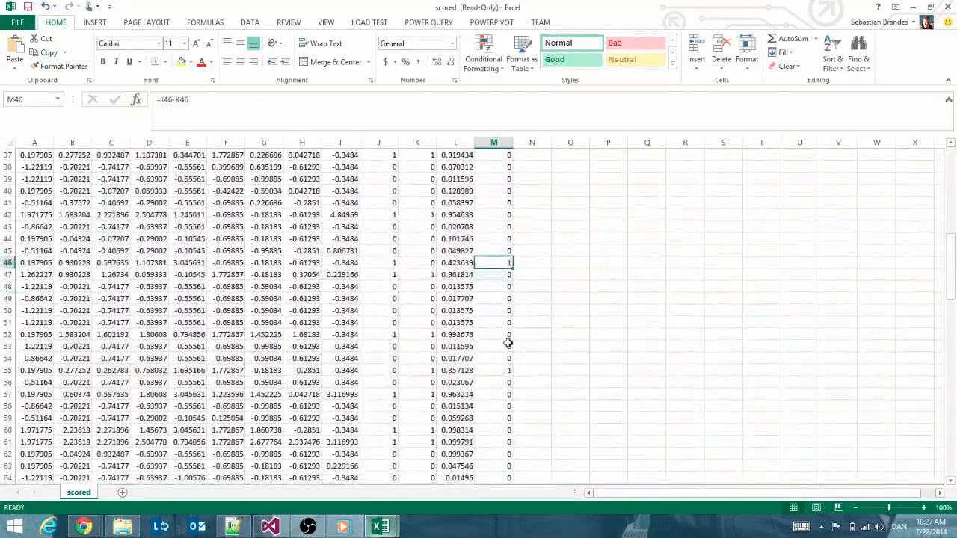
{"action": "left_click", "coordinate": [494, 369]}
{"action": "scroll", "coordinate": [492, 364], "scroll_direction": "down", "scroll_amount": 3}
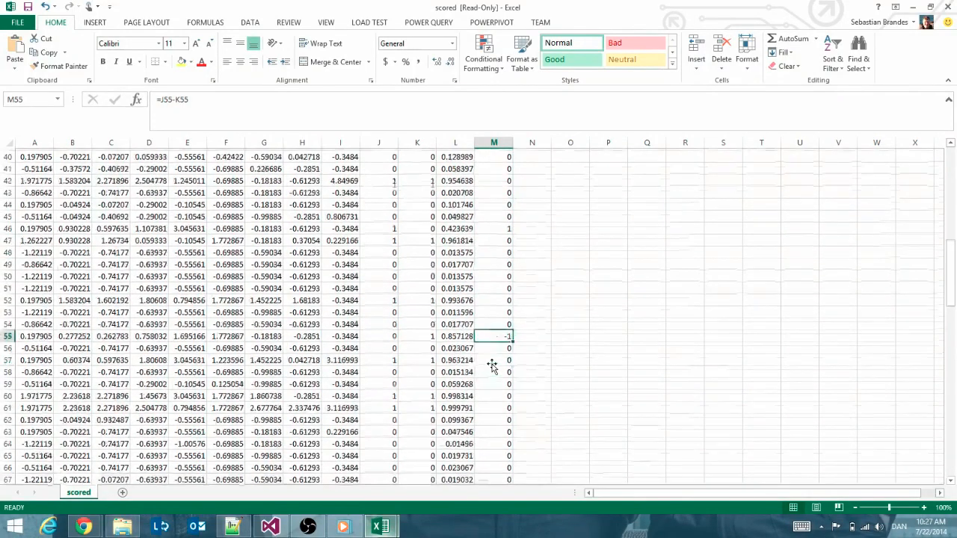
{"action": "scroll", "coordinate": [492, 364], "scroll_direction": "down", "scroll_amount": 4}
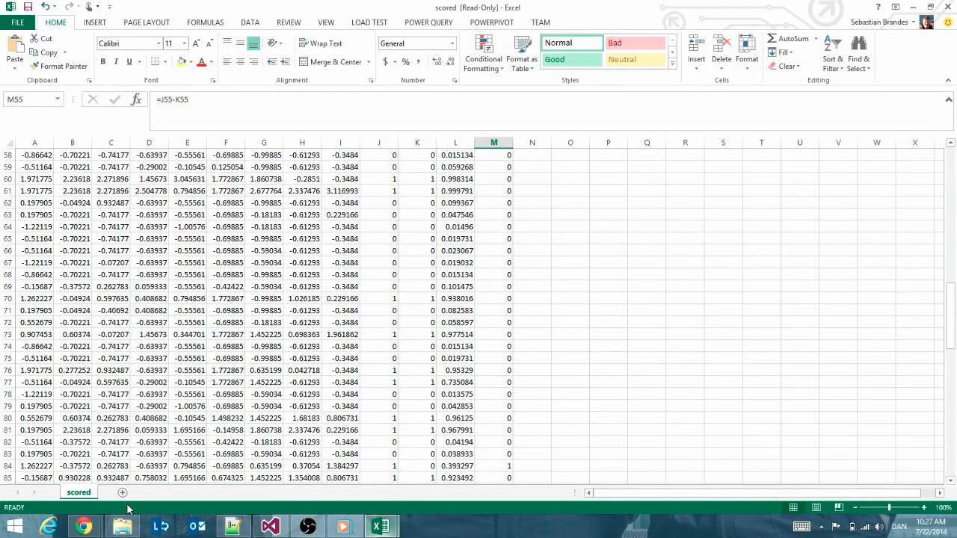
Switch to Azure ML Studio and replace the Two-Class Logistic Regression module with a Two-Class Neural Network connected to Train Model
{"action": "mouse_move", "coordinate": [83, 527]}
{"action": "left_click", "coordinate": [77, 464]}
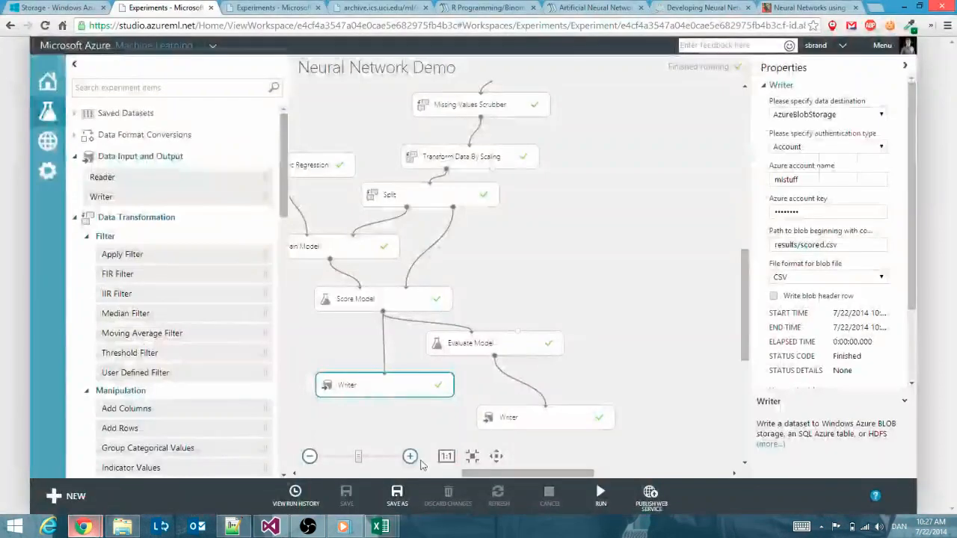
{"action": "left_click", "coordinate": [407, 474]}
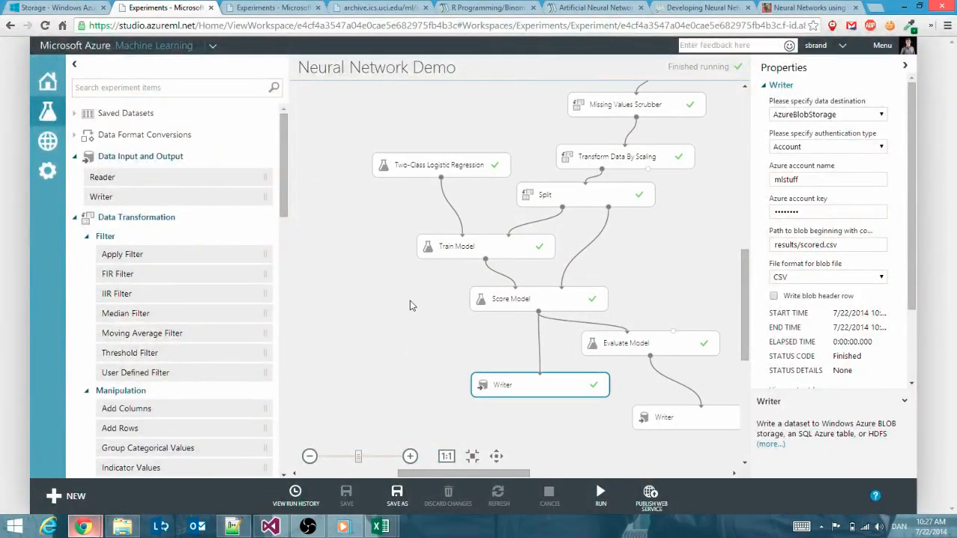
{"action": "left_click", "coordinate": [482, 168]}
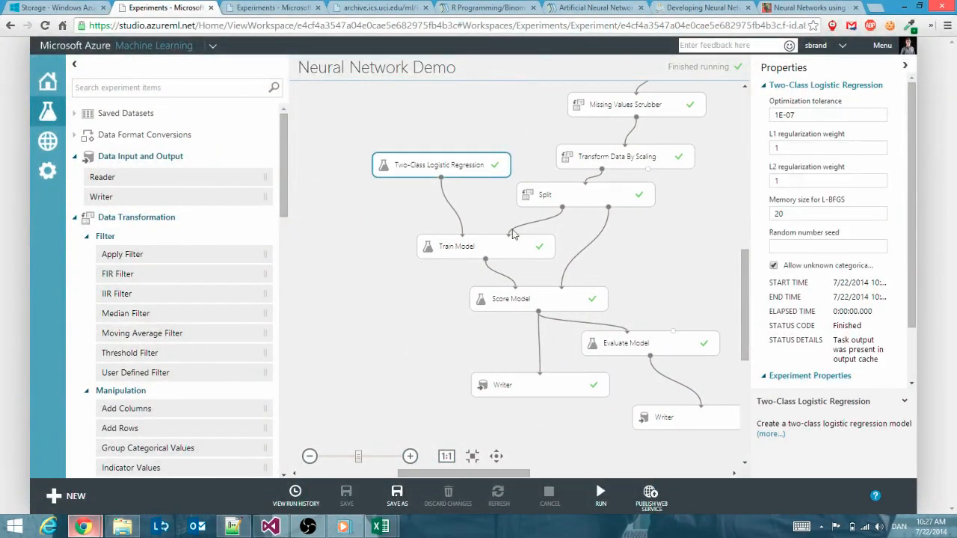
{"action": "key", "text": "Delete"}
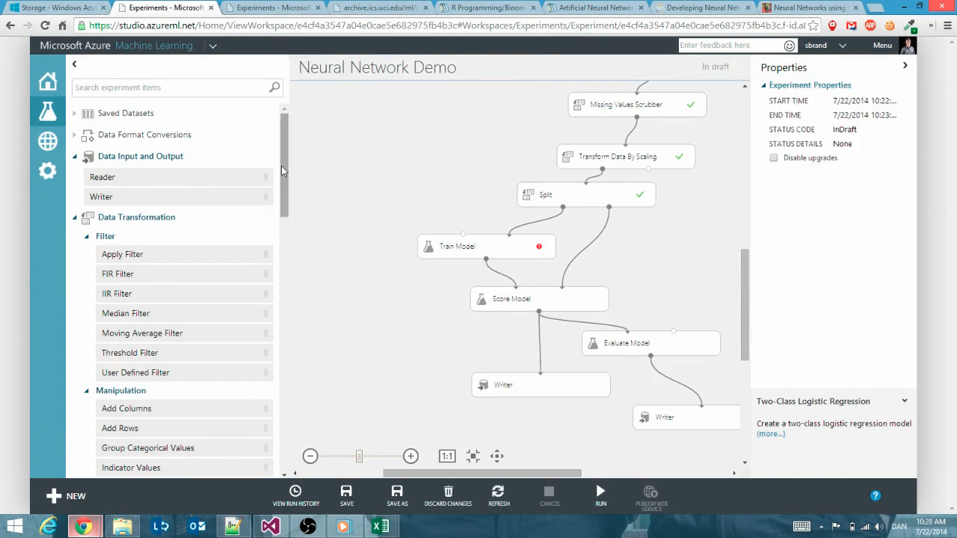
{"action": "left_click_drag", "start_coordinate": [282, 170], "coordinate": [283, 380]}
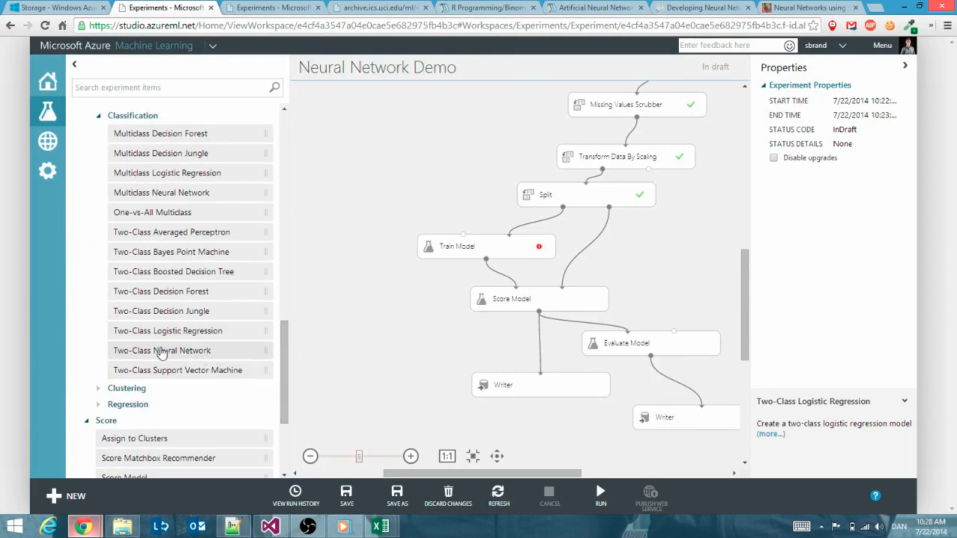
{"action": "left_click_drag", "start_coordinate": [162, 353], "coordinate": [463, 238]}
Examine the initial learning weights and number of hidden nodes settings of the Two-Class Neural Network module
{"action": "left_click", "coordinate": [780, 181]}
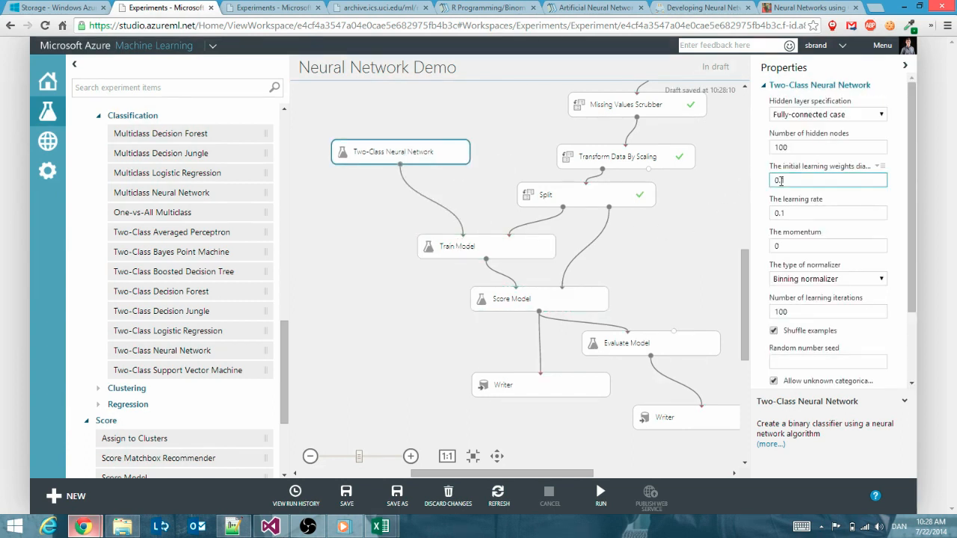
{"action": "left_click", "coordinate": [815, 147]}
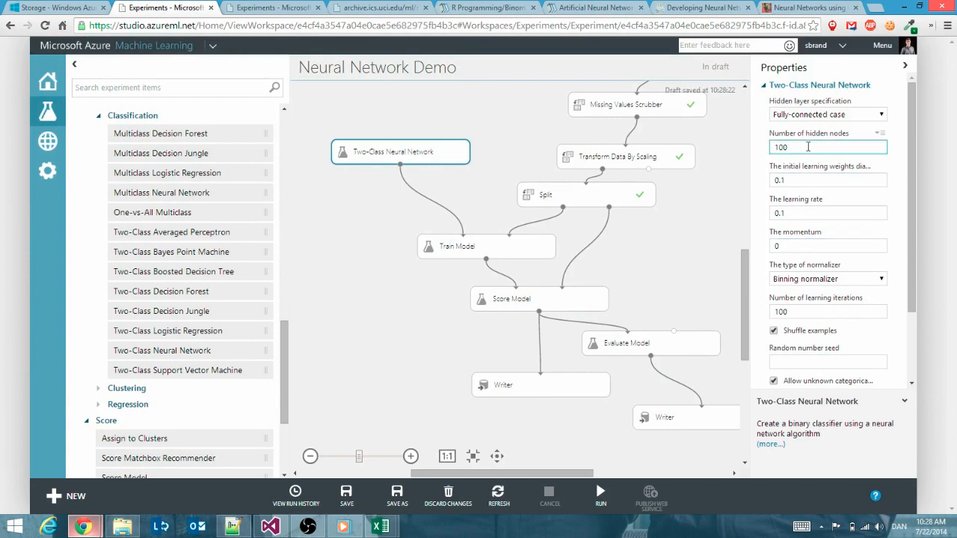
{"action": "left_click_drag", "start_coordinate": [807, 146], "coordinate": [771, 147]}
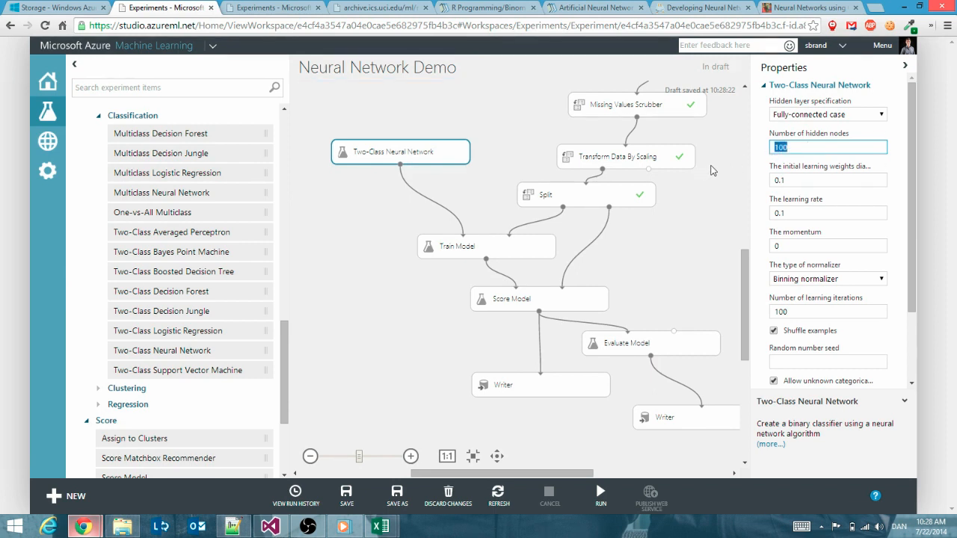
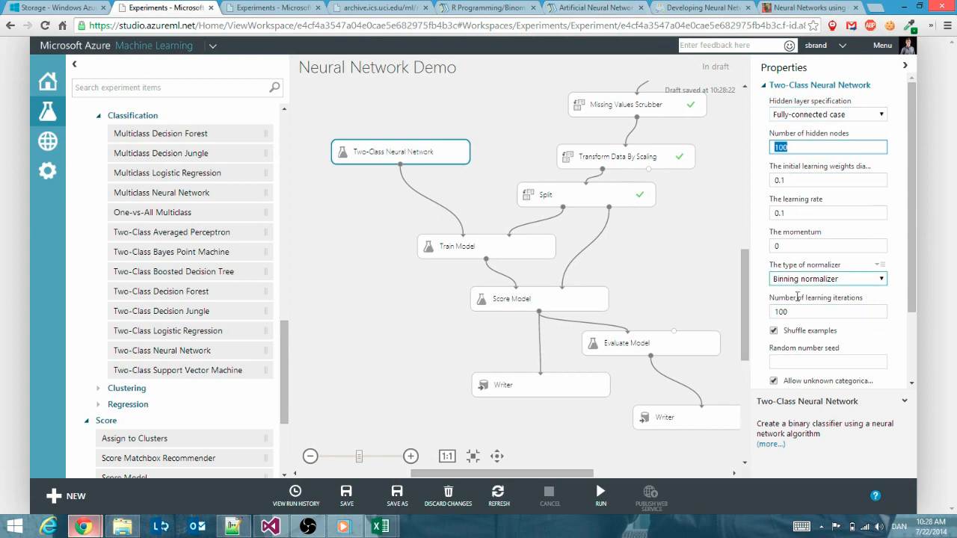
Examine the Wikibooks Neural Network Basics page, focusing on the number of neurons in the hidden layer and its diagrams
{"action": "left_click", "coordinate": [592, 14]}
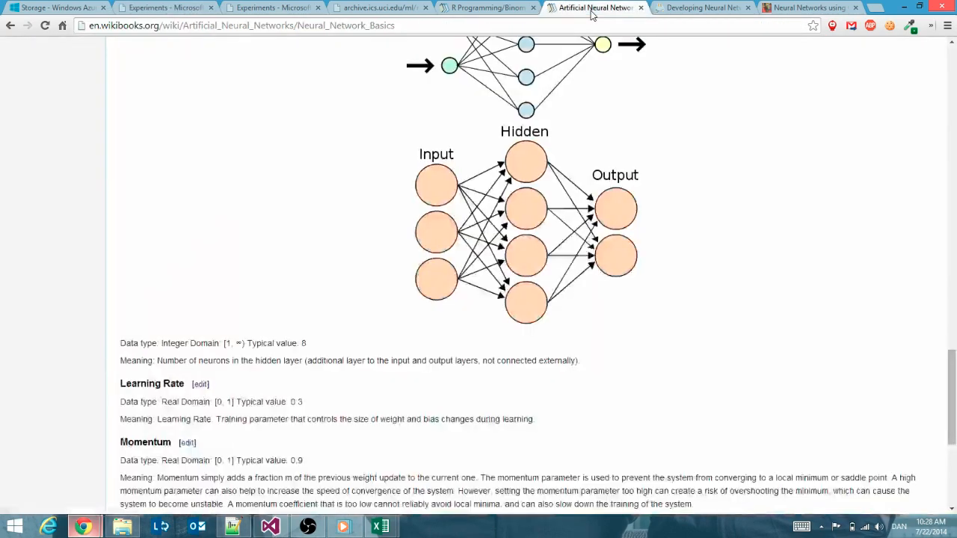
{"action": "scroll", "coordinate": [663, 174], "scroll_direction": "up", "scroll_amount": 2}
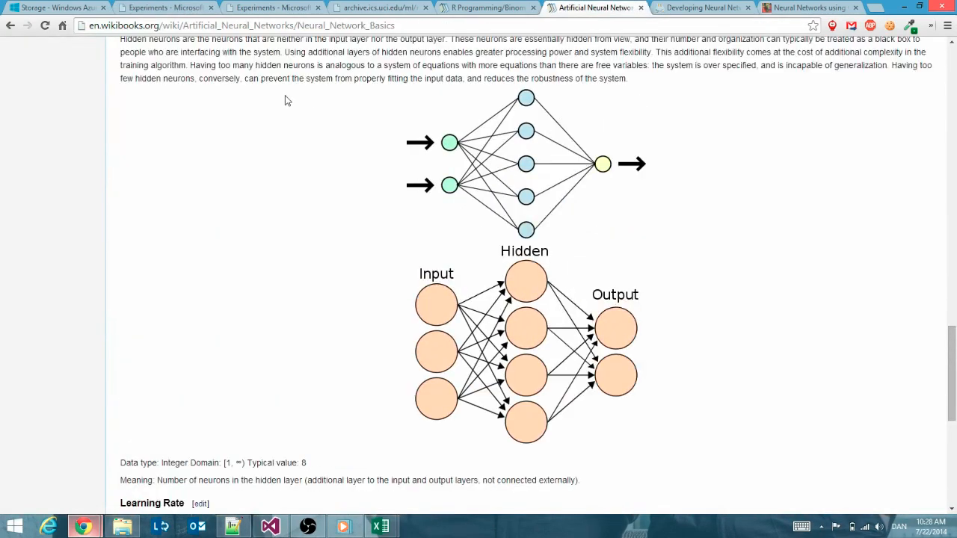
{"action": "scroll", "coordinate": [661, 182], "scroll_direction": "up", "scroll_amount": 8}
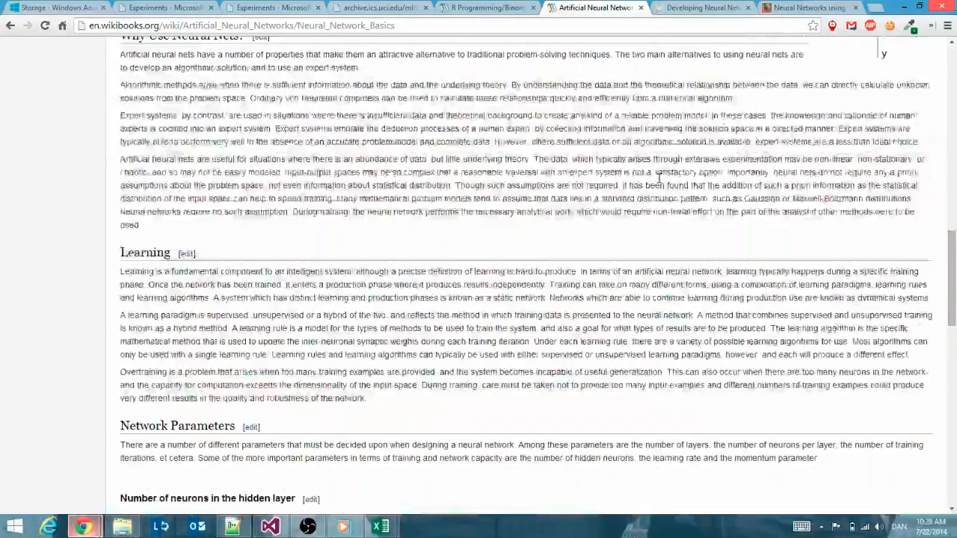
{"action": "scroll", "coordinate": [658, 179], "scroll_direction": "up", "scroll_amount": 12}
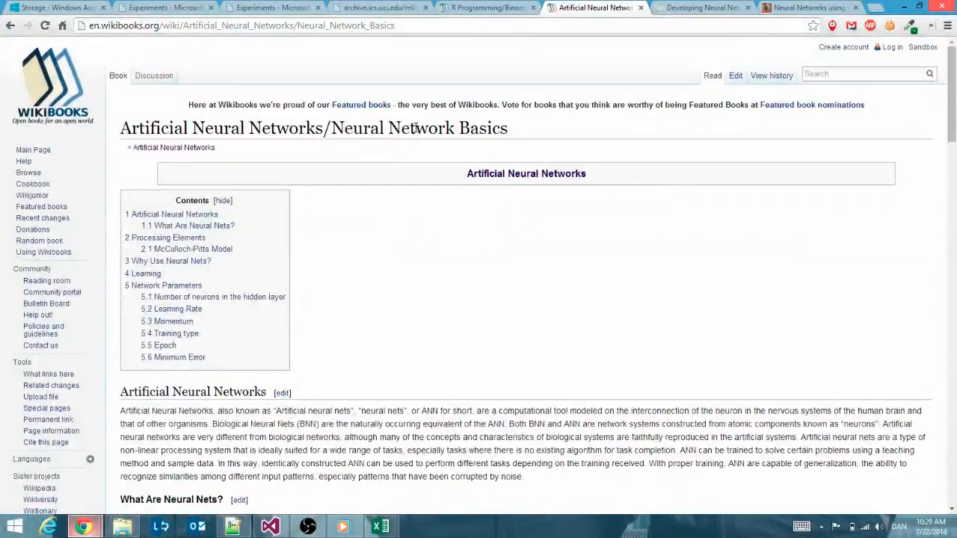
{"action": "left_click_drag", "start_coordinate": [458, 128], "coordinate": [509, 129]}
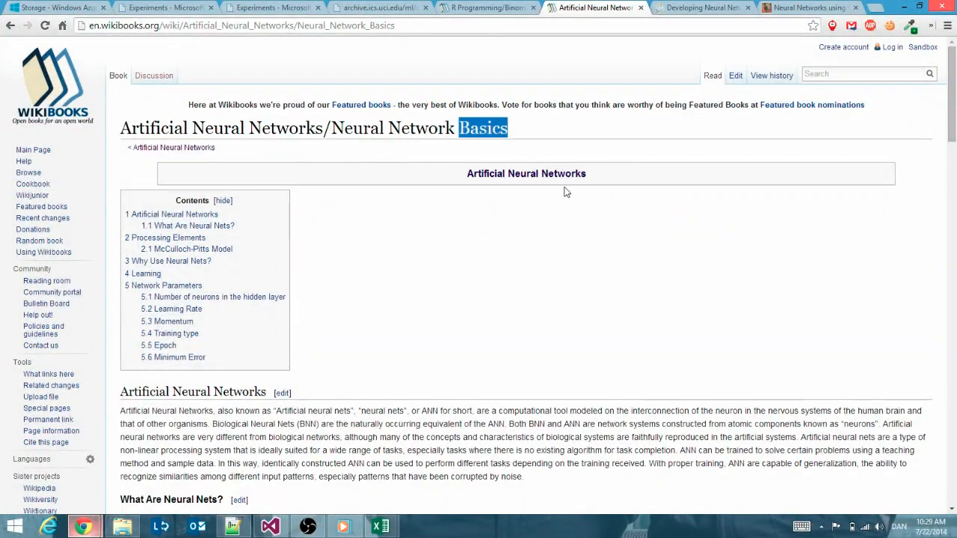
{"action": "scroll", "coordinate": [602, 258], "scroll_direction": "down", "scroll_amount": 3}
{"action": "scroll", "coordinate": [603, 259], "scroll_direction": "down", "scroll_amount": 15}
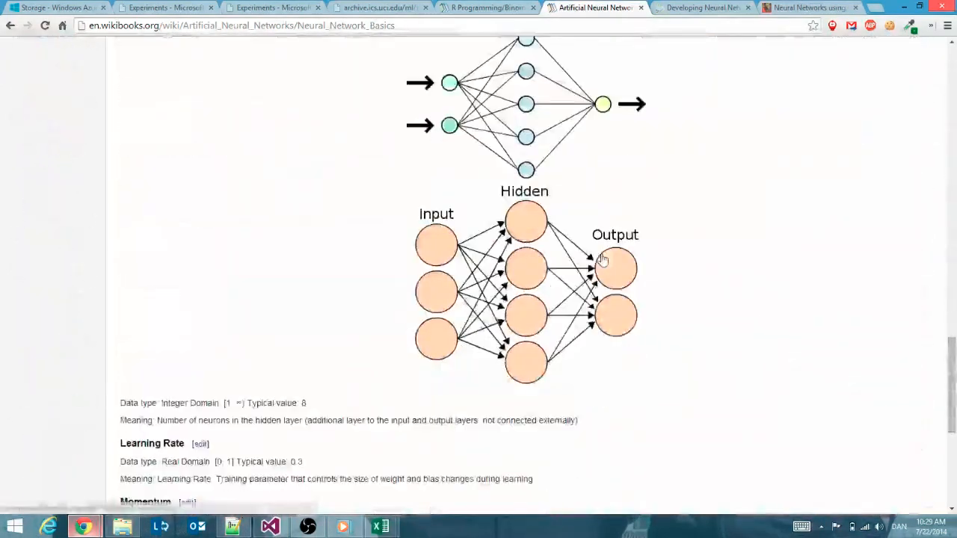
{"action": "scroll", "coordinate": [602, 259], "scroll_direction": "up", "scroll_amount": 2}
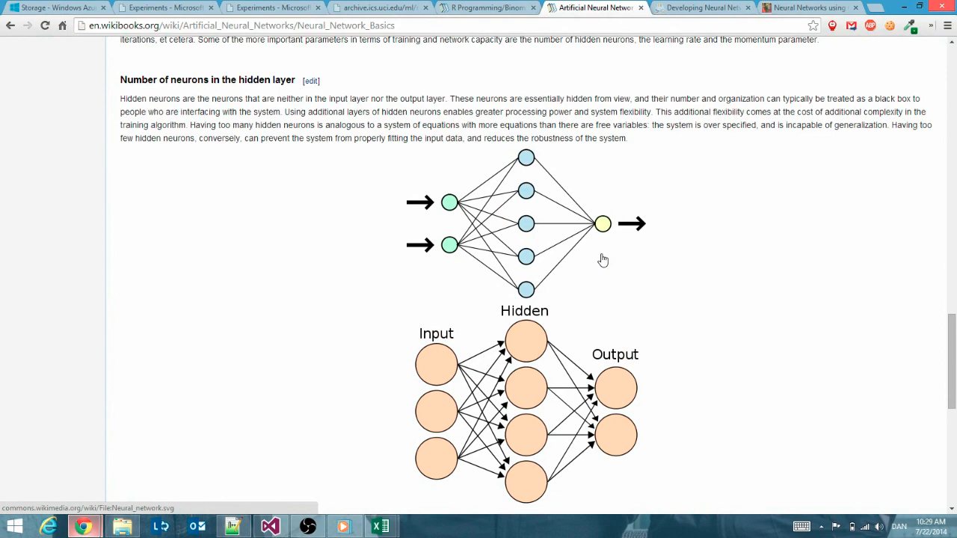
Return to the Neural Network Demo experiment and set the Two-Class Neural Network's number of hidden nodes to 6
{"action": "left_click", "coordinate": [171, 9]}
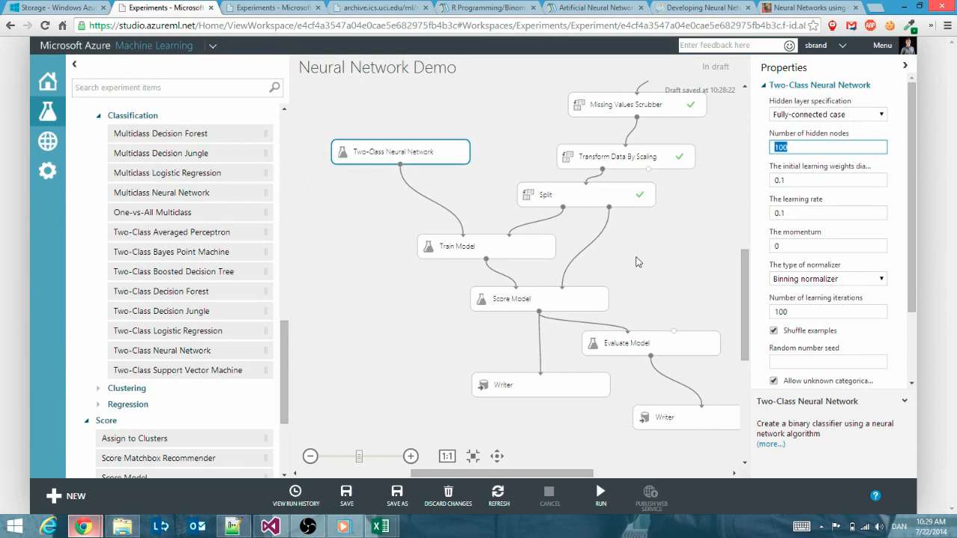
{"action": "type", "text": "6"}
{"action": "left_click", "coordinate": [816, 246]}
Switch to Visual Studio and delete the eval.csv and scored.csv blobs from the results container
{"action": "left_click", "coordinate": [272, 527]}
{"action": "left_click", "coordinate": [200, 100]}
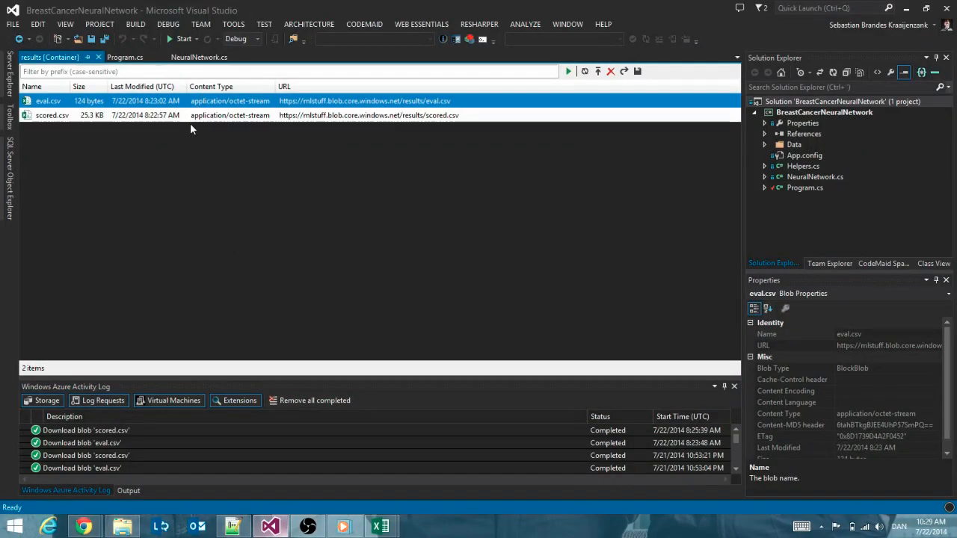
{"action": "left_click", "coordinate": [189, 118], "text": "shift"}
{"action": "key", "text": "Delete"}
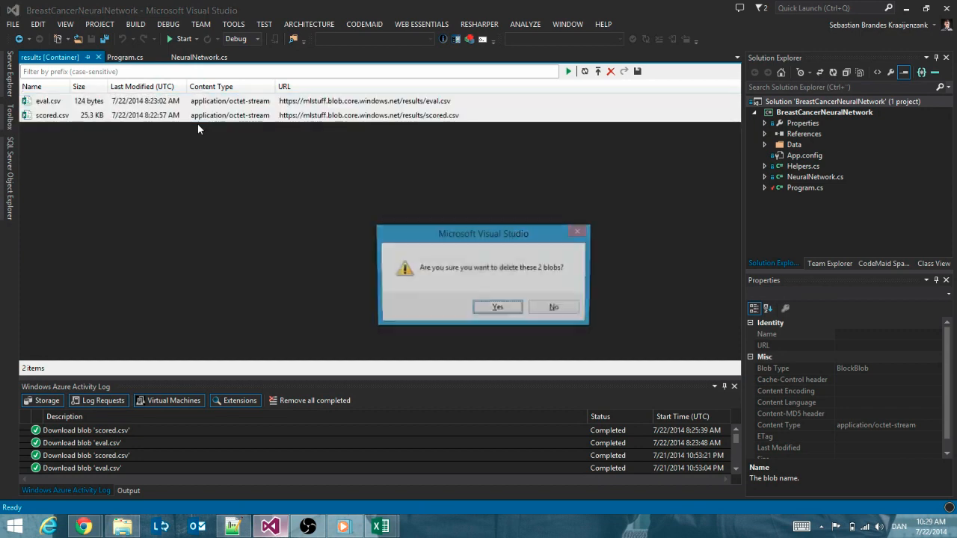
{"action": "key", "text": "Return"}
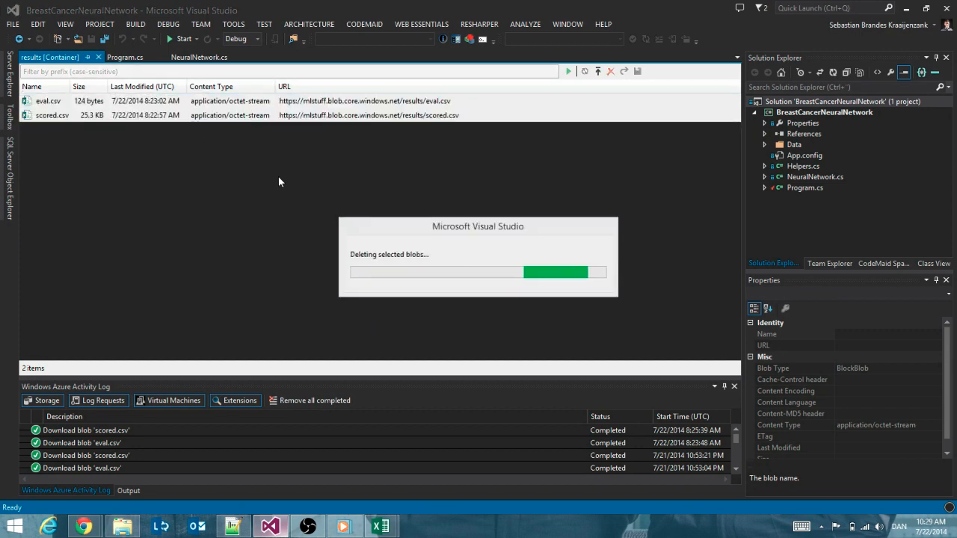
Switch to Azure ML Studio, run the Neural Network Demo experiment and follow its modules until the run finishes
{"action": "key", "text": "alt+Tab"}
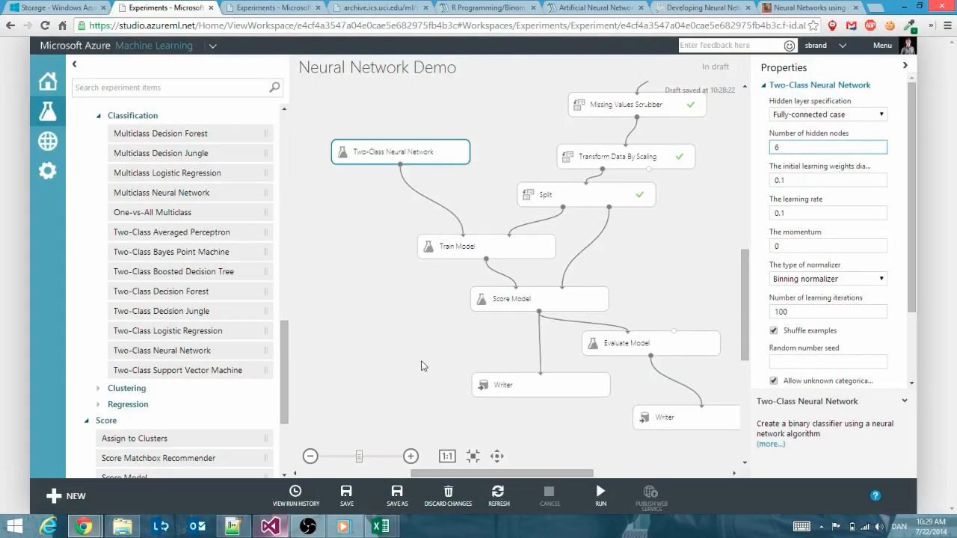
{"action": "left_click", "coordinate": [600, 495]}
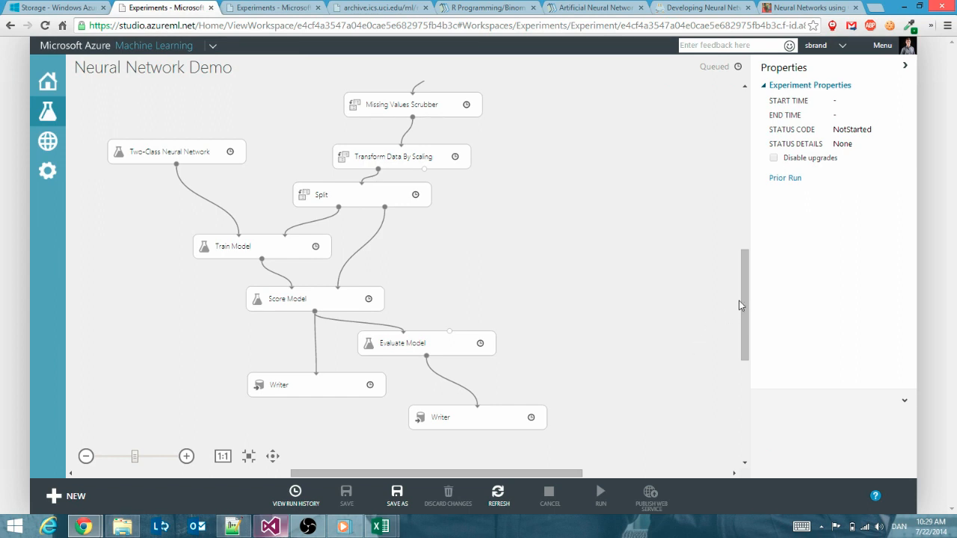
{"action": "left_click_drag", "start_coordinate": [744, 306], "coordinate": [748, 237]}
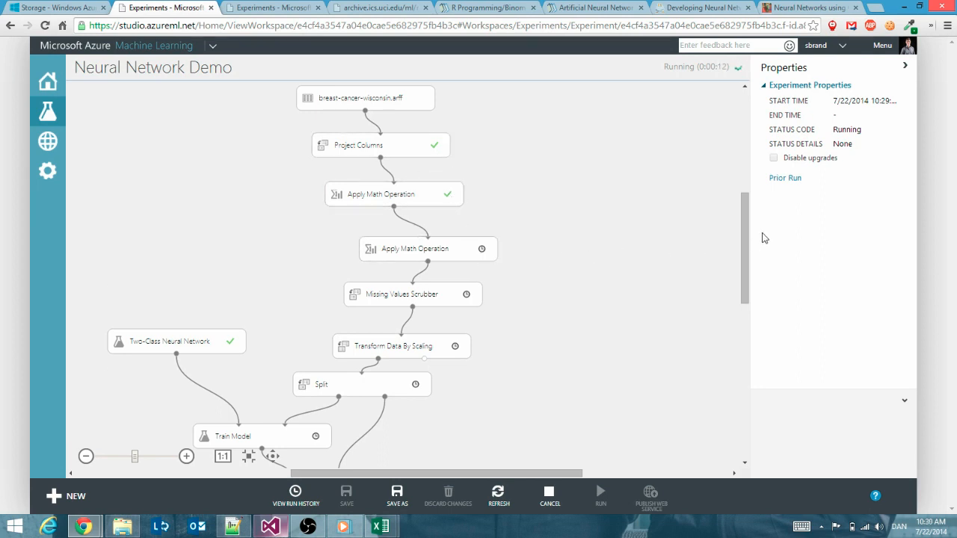
{"action": "left_click_drag", "start_coordinate": [743, 220], "coordinate": [747, 293]}
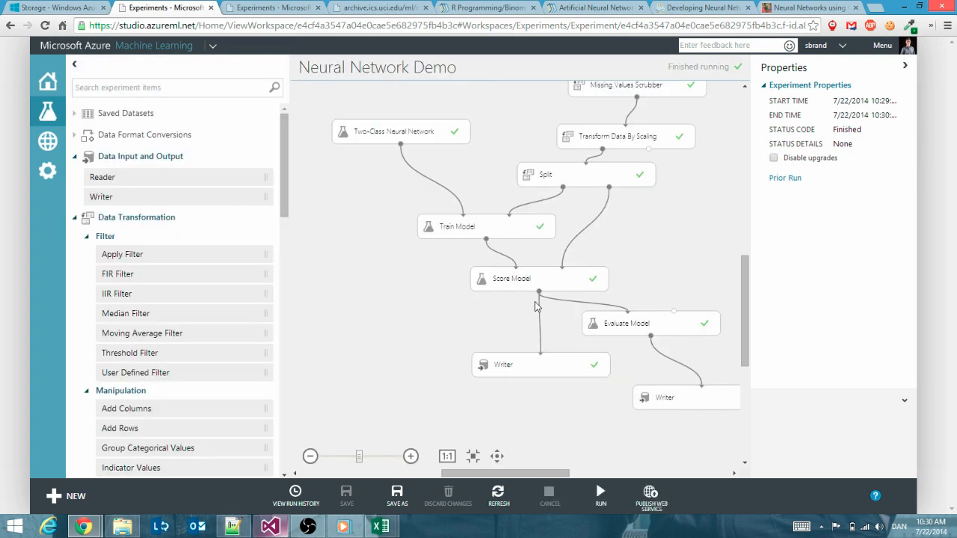
{"action": "left_click_drag", "start_coordinate": [557, 471], "coordinate": [581, 471]}
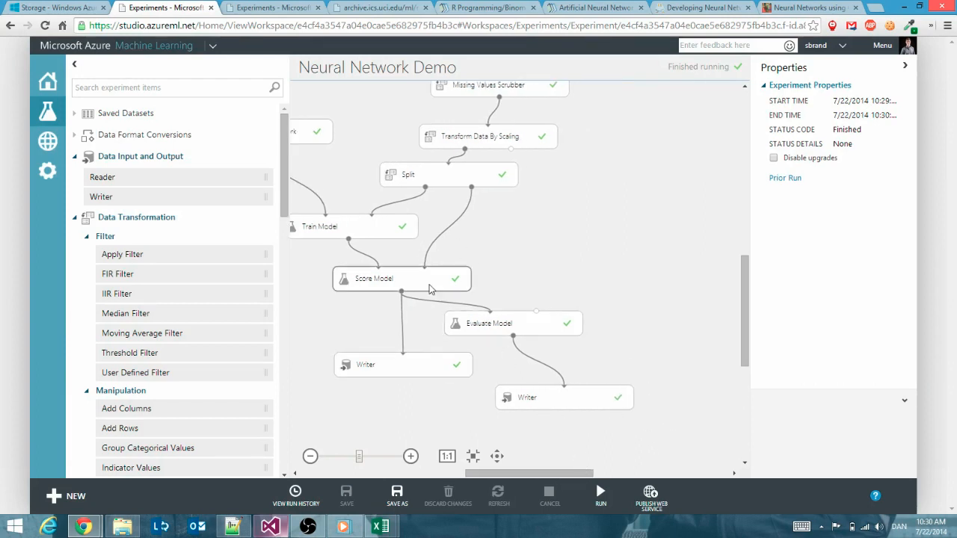
Switch to Visual Studio, refresh the results container and try to open the new eval.csv
{"action": "key", "text": "alt+Tab"}
{"action": "left_click", "coordinate": [585, 71]}
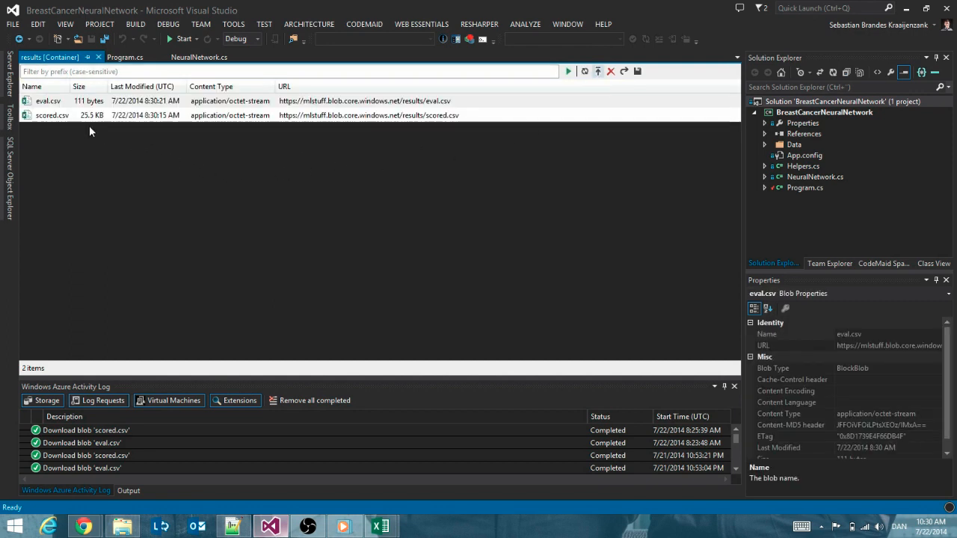
{"action": "double_click", "coordinate": [59, 101]}
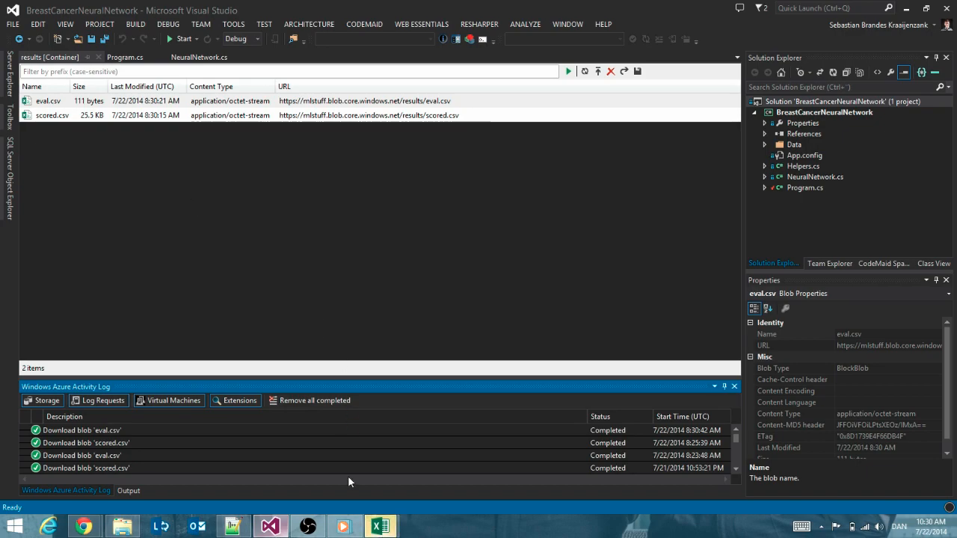
Switch to Excel, dismiss the duplicate workbook name warning and close the old scored workbook without saving its changes
{"action": "mouse_move", "coordinate": [380, 526]}
{"action": "left_click", "coordinate": [428, 461]}
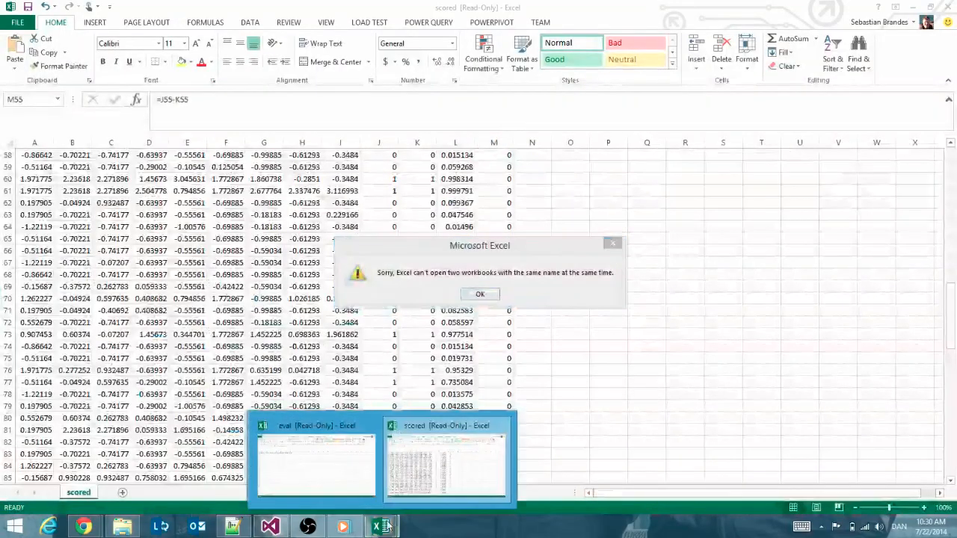
{"action": "key", "text": "Return"}
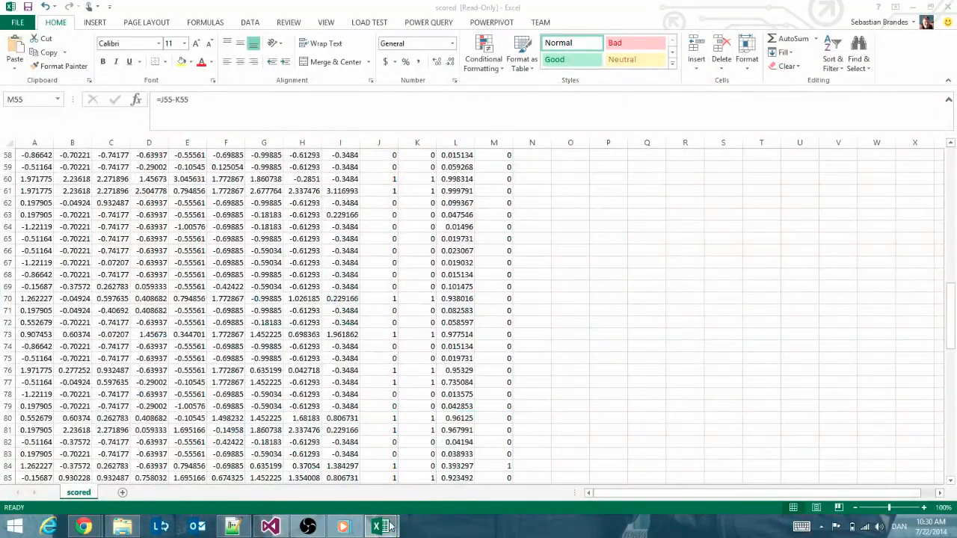
{"action": "right_click", "coordinate": [389, 527]}
{"action": "key", "text": "Escape"}
{"action": "mouse_move", "coordinate": [390, 526]}
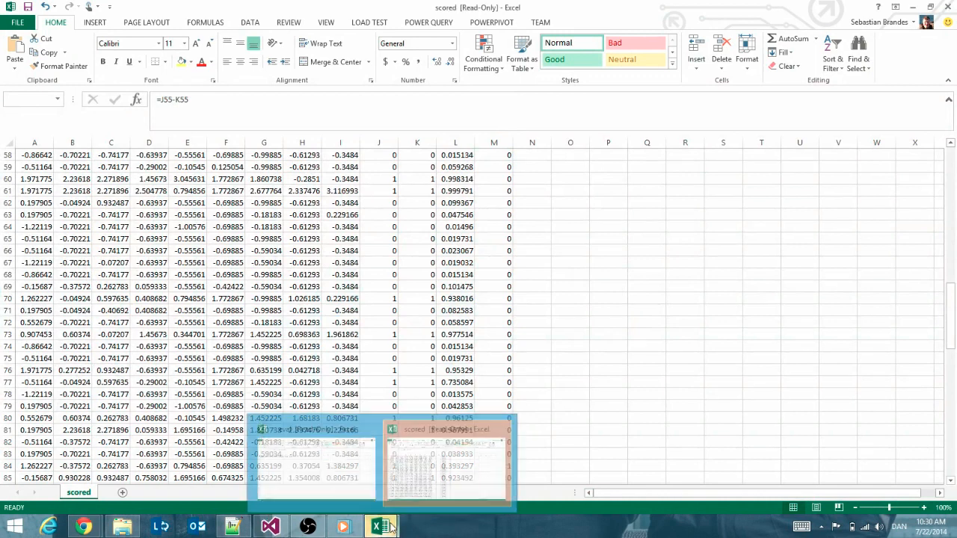
{"action": "left_click", "coordinate": [504, 430]}
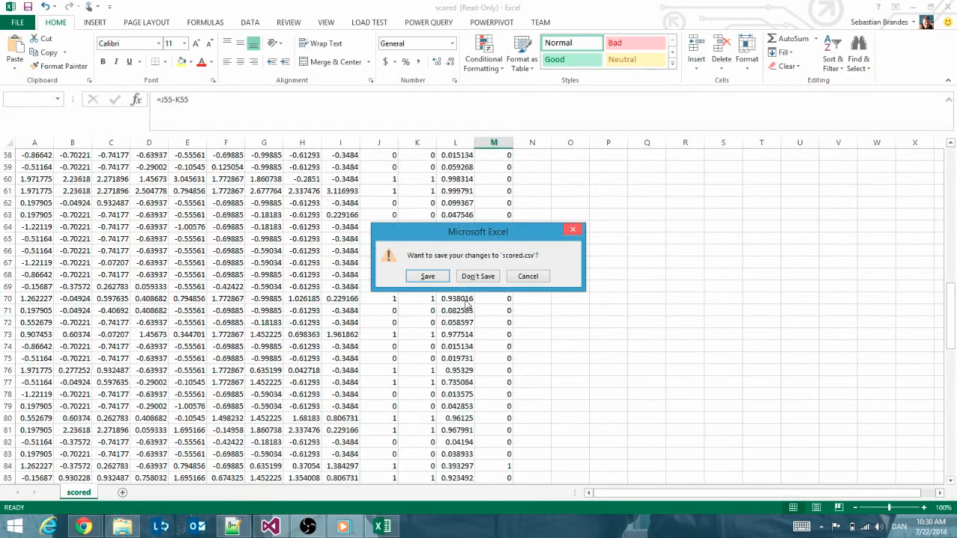
{"action": "left_click", "coordinate": [478, 275]}
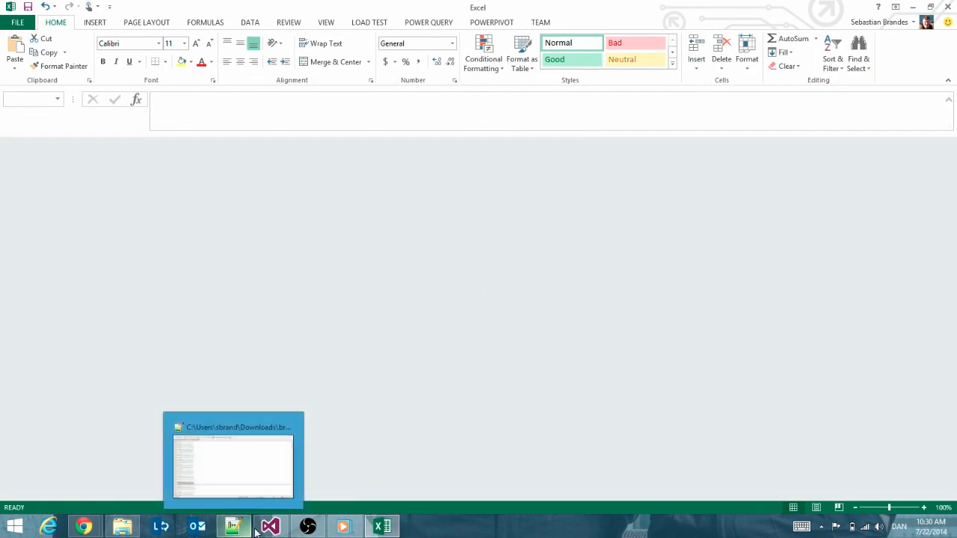
Open the new eval.csv from the results container in Visual Studio and examine the evaluation metrics in A1 to G1
{"action": "left_click", "coordinate": [256, 528]}
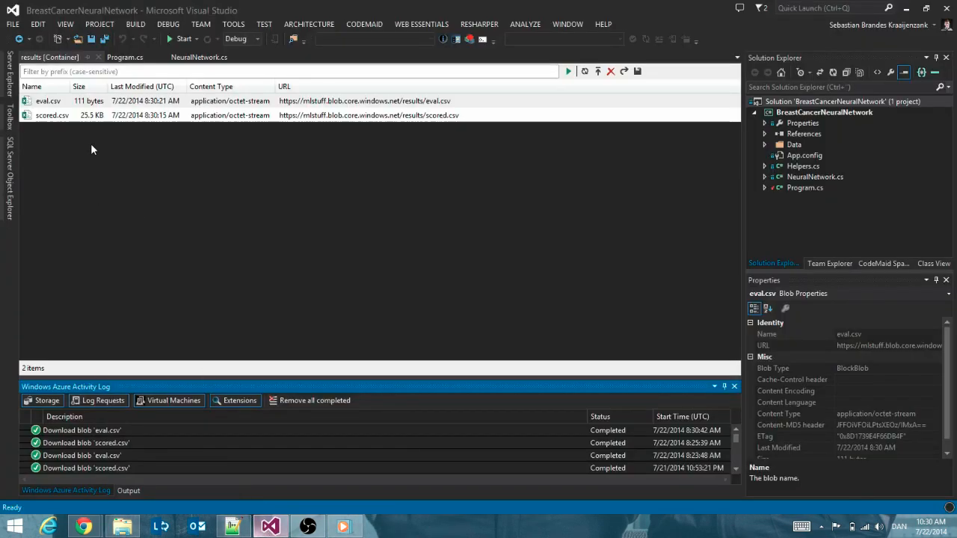
{"action": "double_click", "coordinate": [91, 103]}
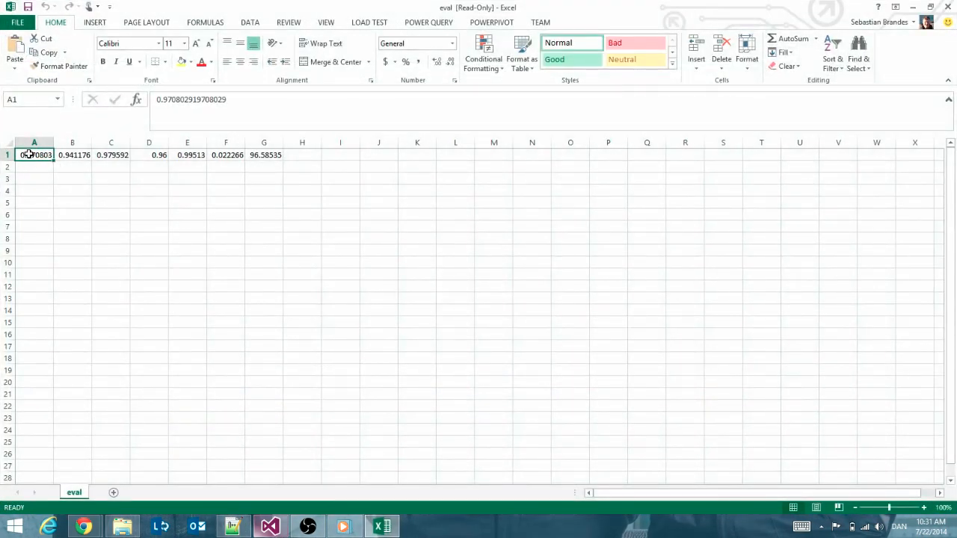
{"action": "left_click_drag", "start_coordinate": [28, 154], "coordinate": [264, 156]}
{"action": "left_click", "coordinate": [262, 189]}
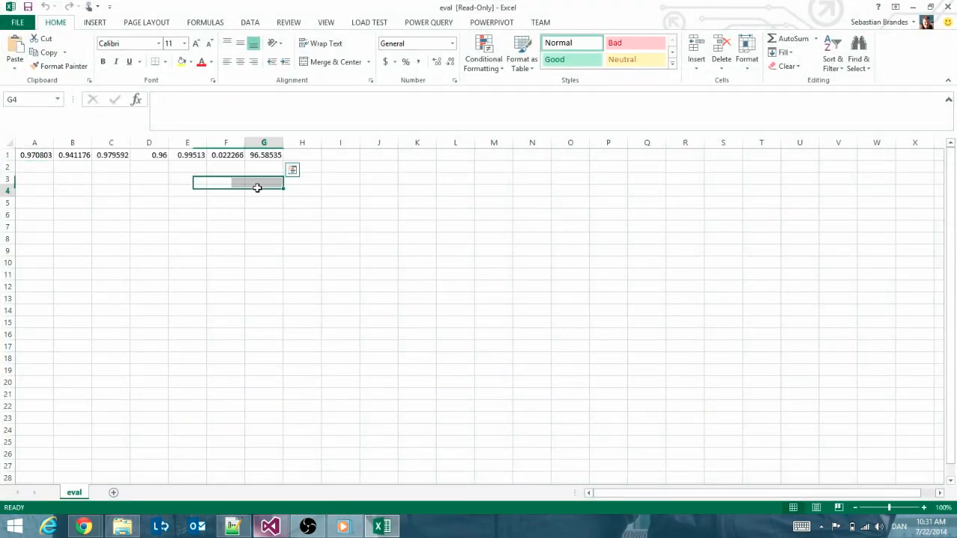
{"action": "left_click", "coordinate": [42, 156]}
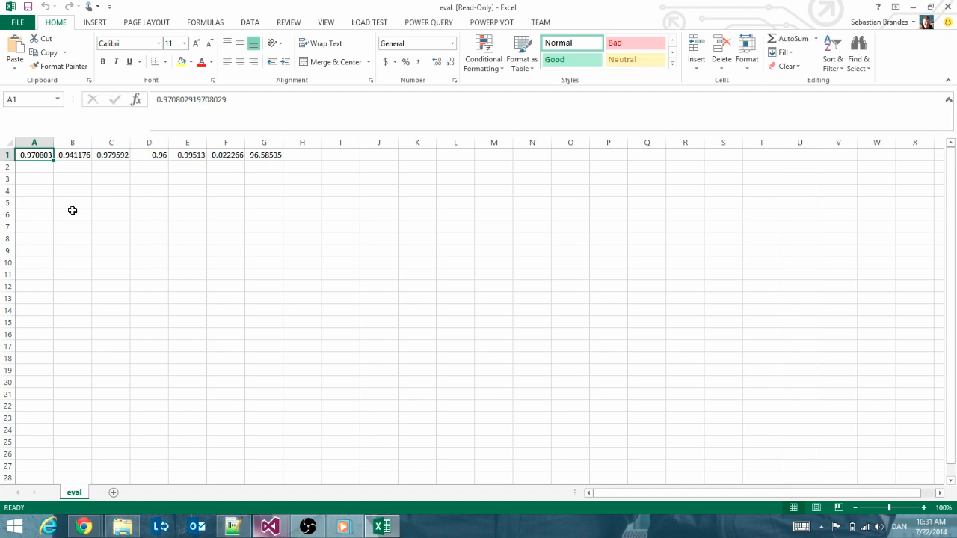
Close the eval workbook, open the new scored.csv and compare the labels in columns J and K down the rows
{"action": "left_click", "coordinate": [946, 7]}
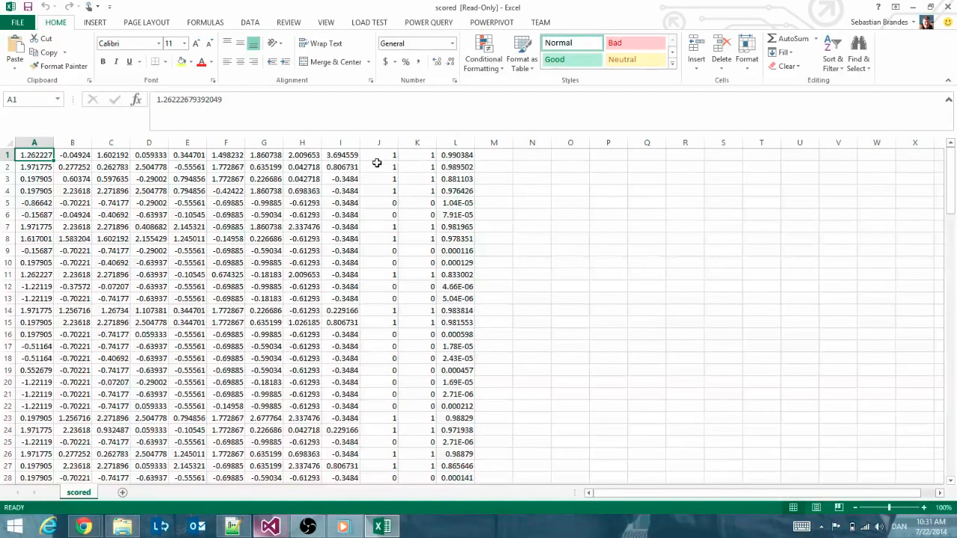
{"action": "left_click_drag", "start_coordinate": [374, 192], "coordinate": [419, 191]}
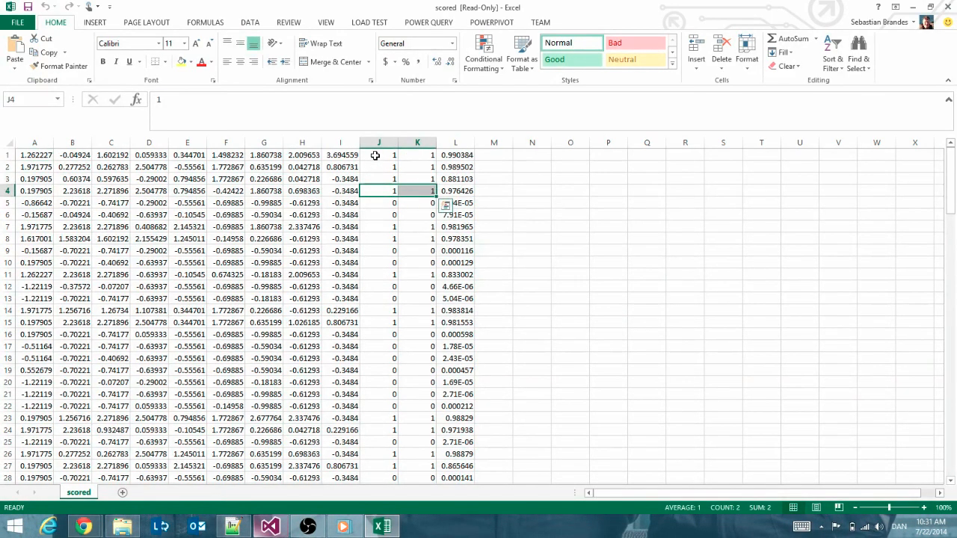
{"action": "left_click_drag", "start_coordinate": [376, 155], "coordinate": [376, 358]}
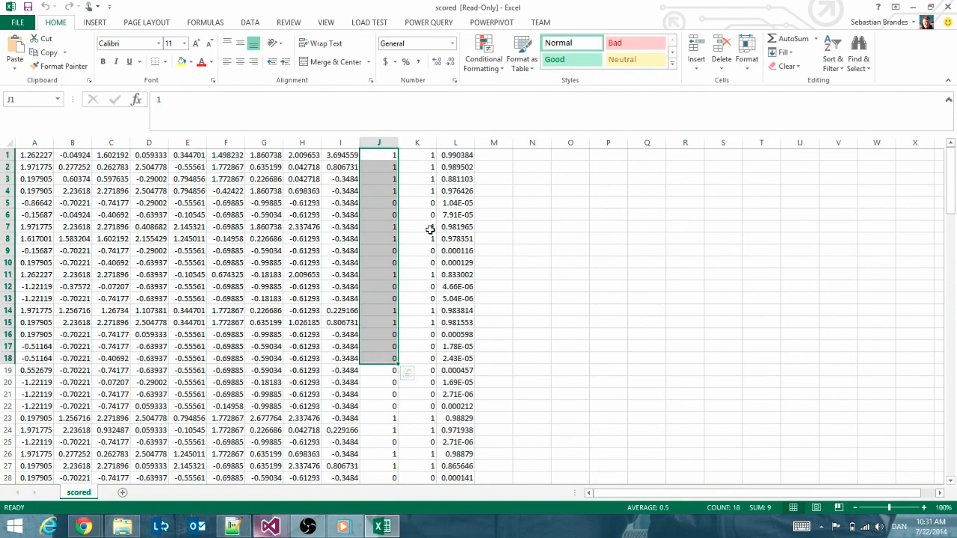
{"action": "left_click_drag", "start_coordinate": [427, 156], "coordinate": [428, 344]}
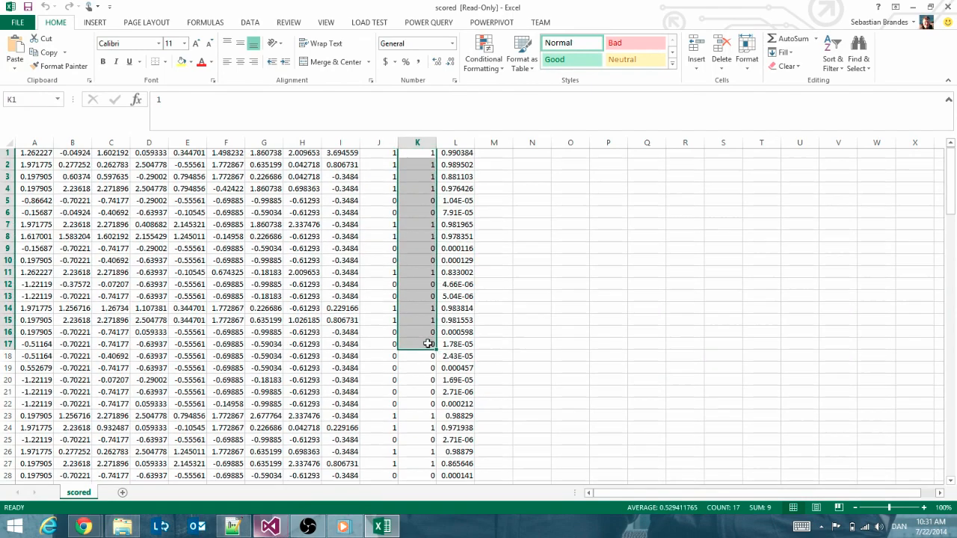
{"action": "scroll", "coordinate": [428, 344], "scroll_direction": "down", "scroll_amount": 6}
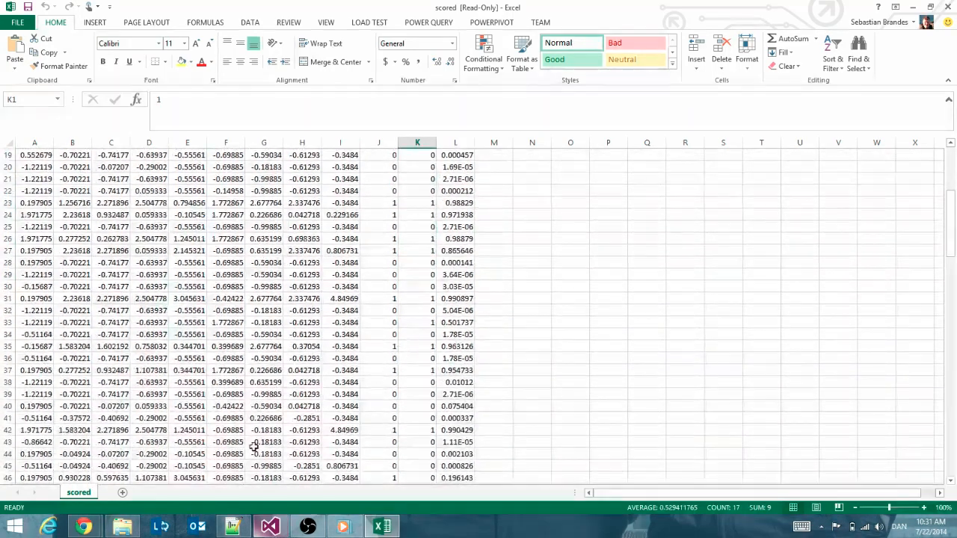
Switch to Azure Machine Learning in Chrome and review the Neural Network Demo workflow from the Two-Class Neural Network to the two writers
{"action": "mouse_move", "coordinate": [83, 526]}
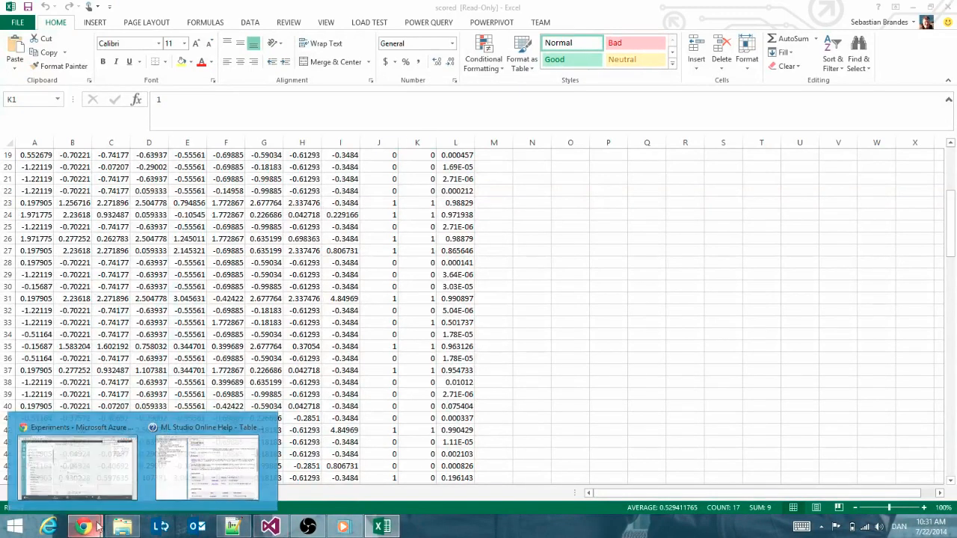
{"action": "left_click", "coordinate": [83, 491]}
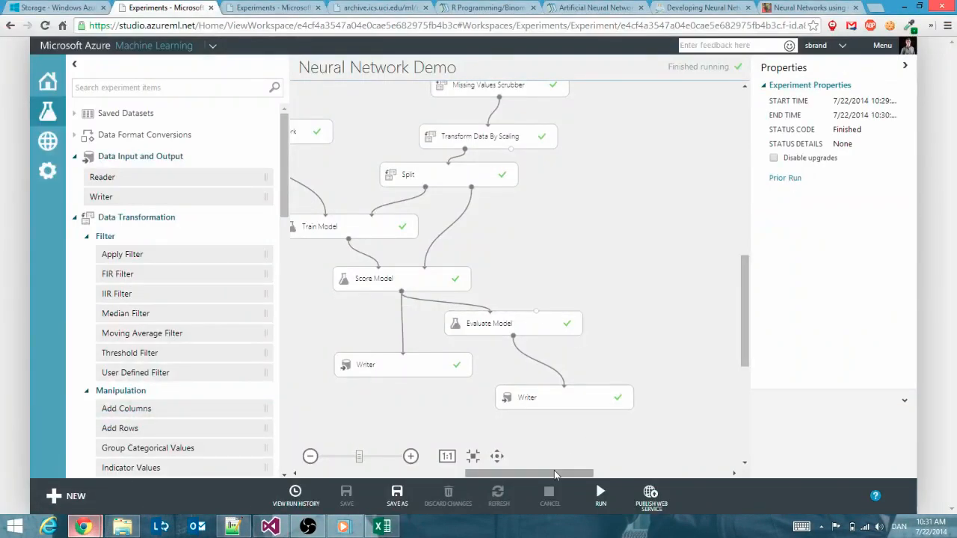
{"action": "left_click_drag", "start_coordinate": [545, 476], "coordinate": [509, 477]}
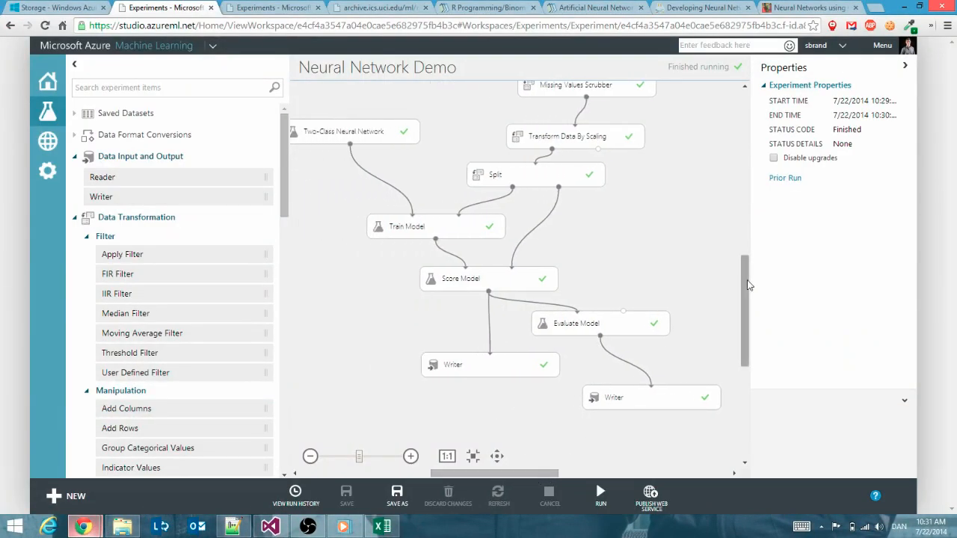
{"action": "mouse_move", "coordinate": [750, 285]}
{"action": "left_mouse_down"}
{"action": "mouse_move", "coordinate": [748, 265]}
{"action": "mouse_move", "coordinate": [750, 274]}
{"action": "left_mouse_up"}
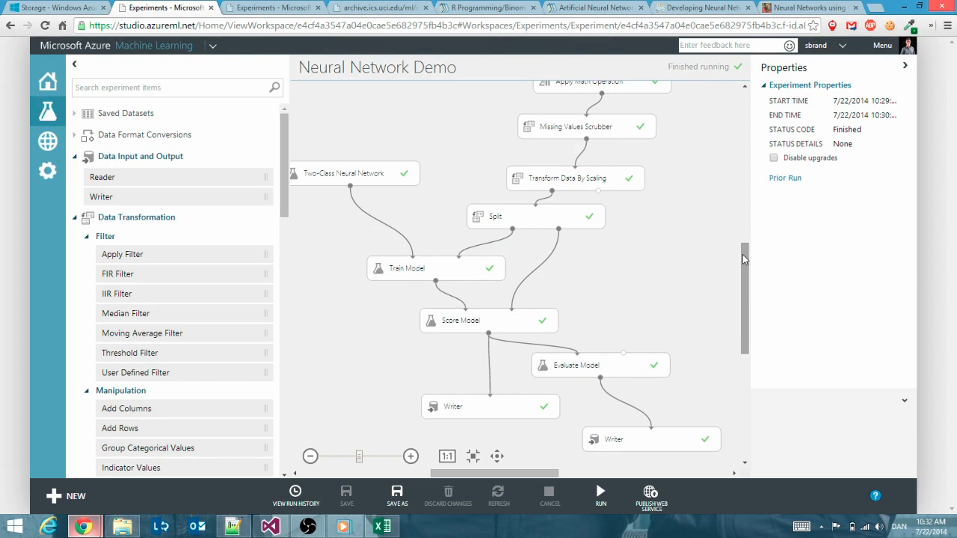
Read the blog post on the free e-book "Neural Networks using C# Succinctly" and return to the Neural Network Demo experiment
{"action": "left_click", "coordinate": [790, 10]}
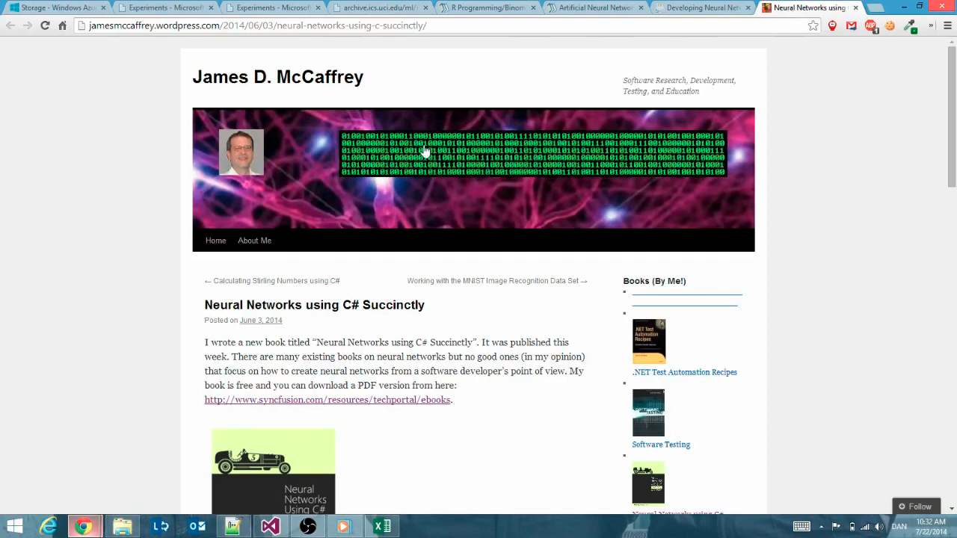
{"action": "scroll", "coordinate": [357, 252], "scroll_direction": "down", "scroll_amount": 1}
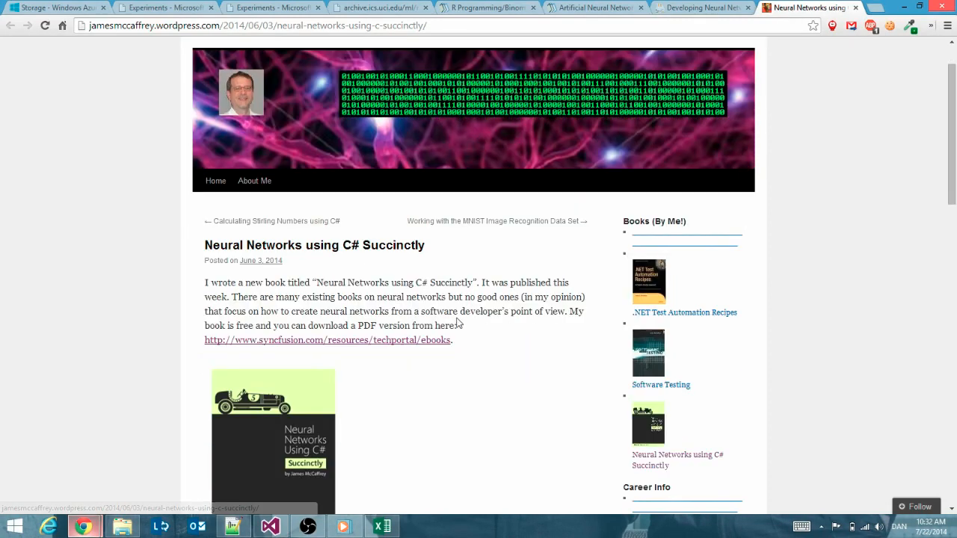
{"action": "scroll", "coordinate": [462, 324], "scroll_direction": "down", "scroll_amount": 1}
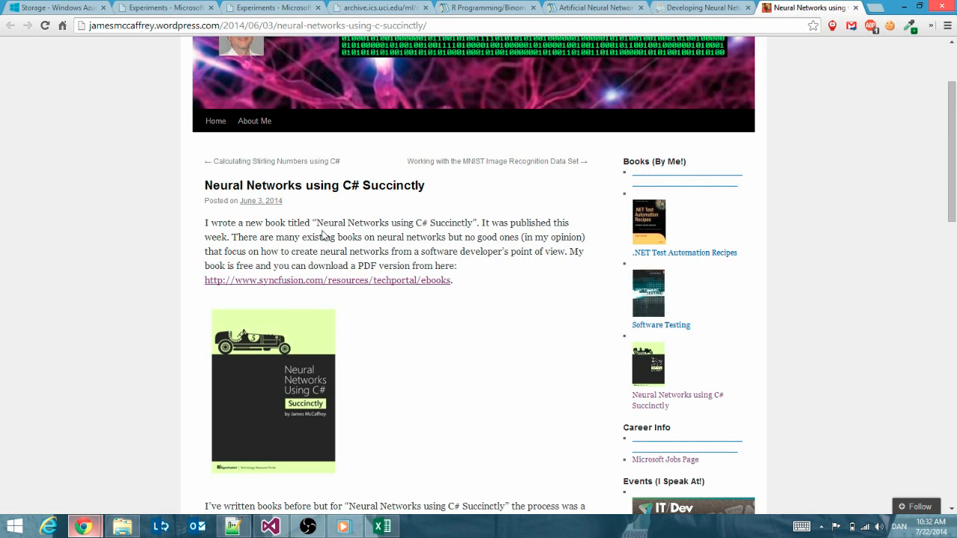
{"action": "scroll", "coordinate": [441, 243], "scroll_direction": "down", "scroll_amount": 1}
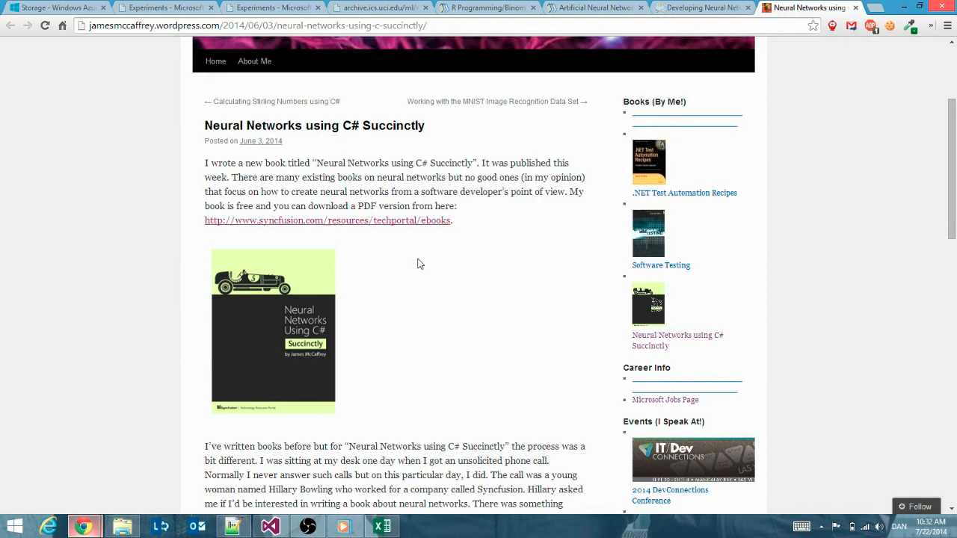
{"action": "scroll", "coordinate": [418, 264], "scroll_direction": "down", "scroll_amount": 1}
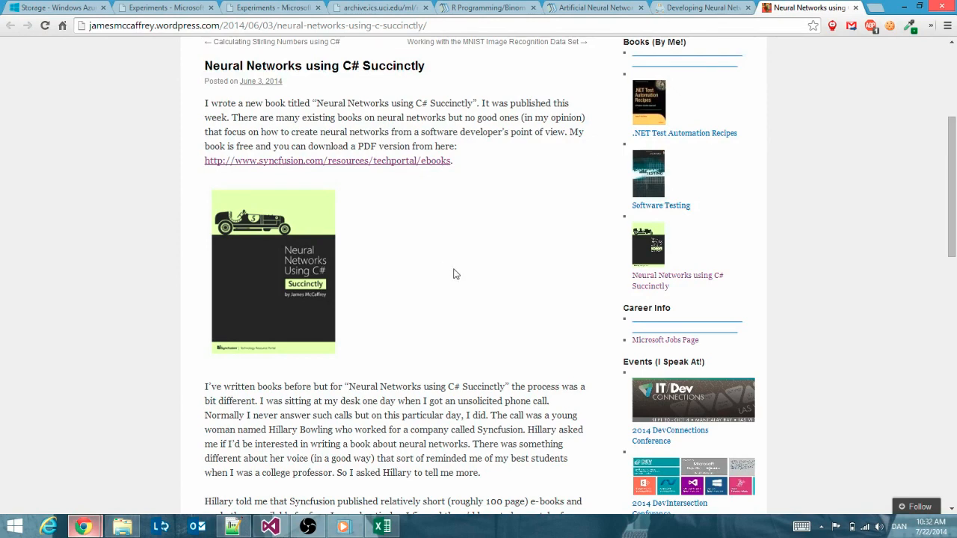
{"action": "scroll", "coordinate": [453, 274], "scroll_direction": "down", "scroll_amount": 3}
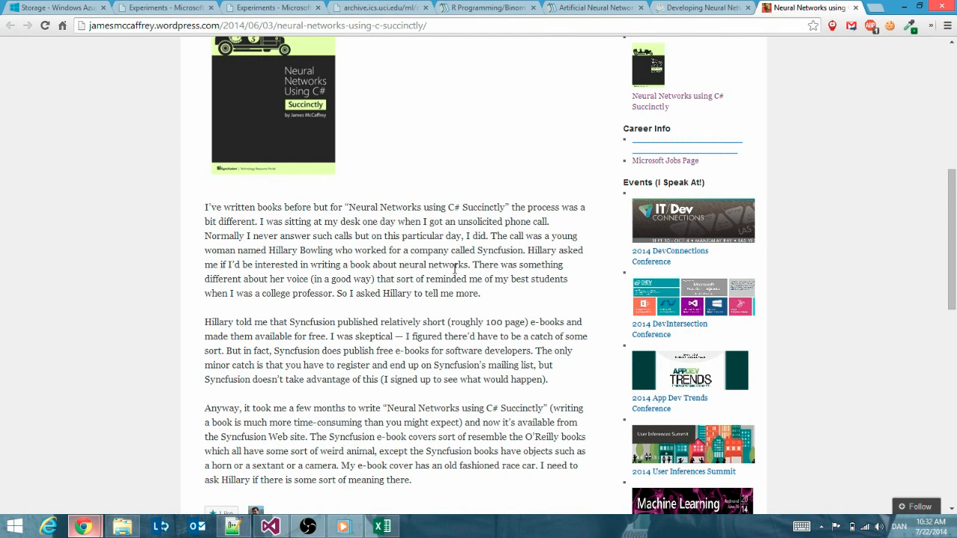
{"action": "scroll", "coordinate": [406, 228], "scroll_direction": "up", "scroll_amount": 1}
{"action": "scroll", "coordinate": [410, 217], "scroll_direction": "up", "scroll_amount": 1}
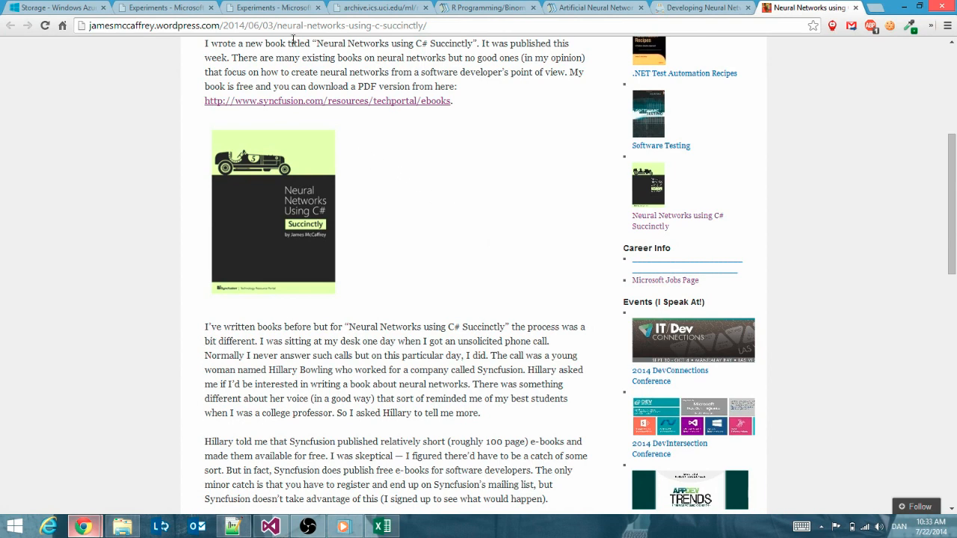
{"action": "left_click", "coordinate": [286, 11]}
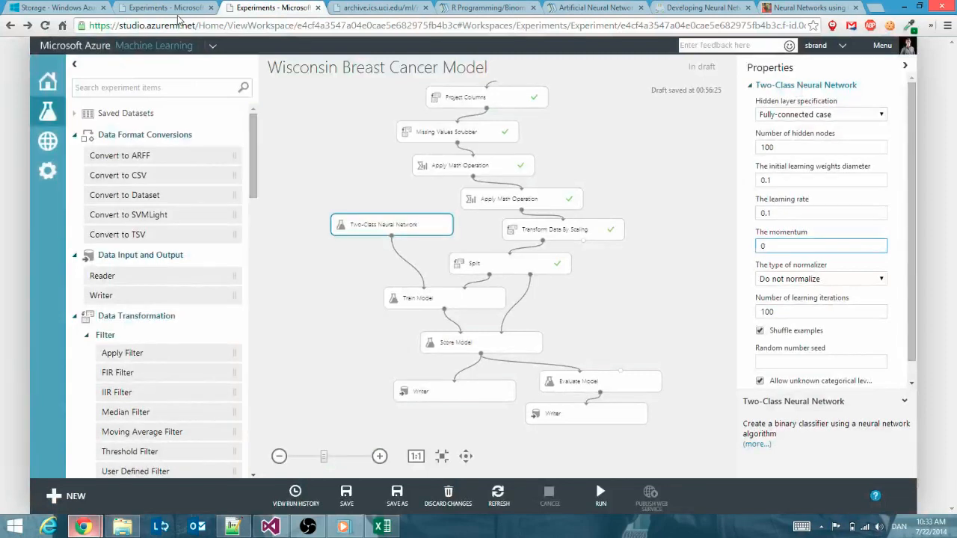
{"action": "left_click", "coordinate": [178, 12]}
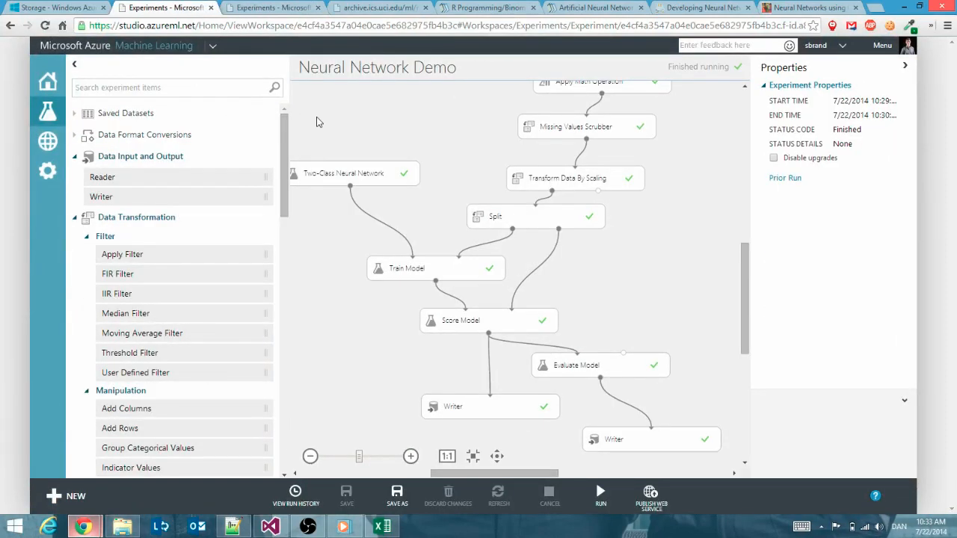